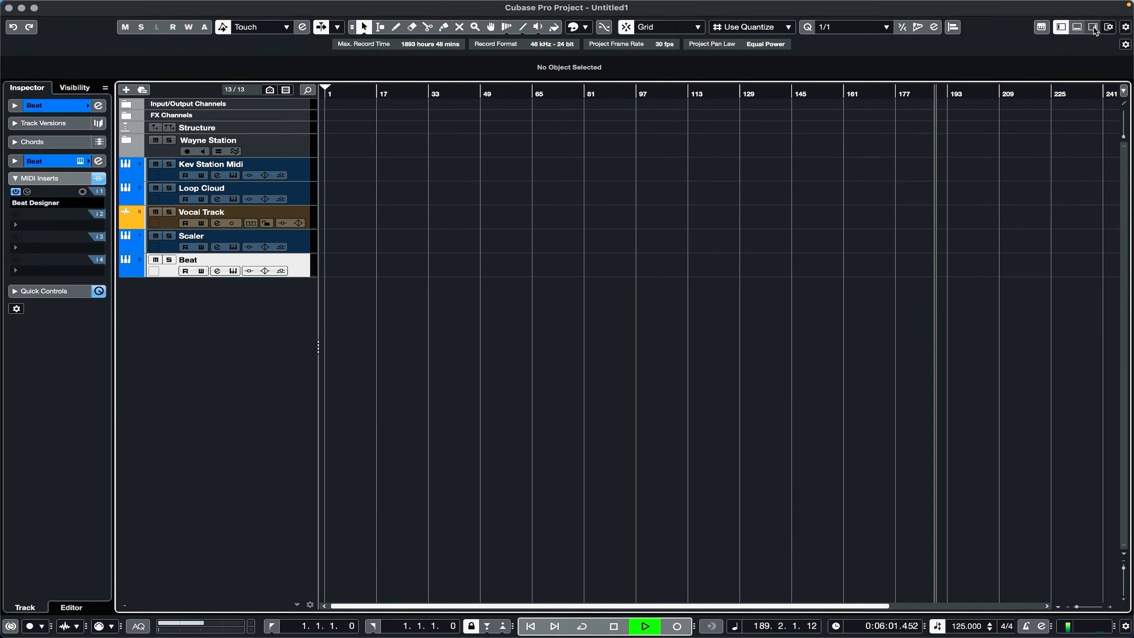
# Activate the additional stereo outputs B4 St 3/4 and B4 St 5/6 for the Battery 4 instrument in the VSTi rack, and hide the rack
pyautogui.click(1093, 28)
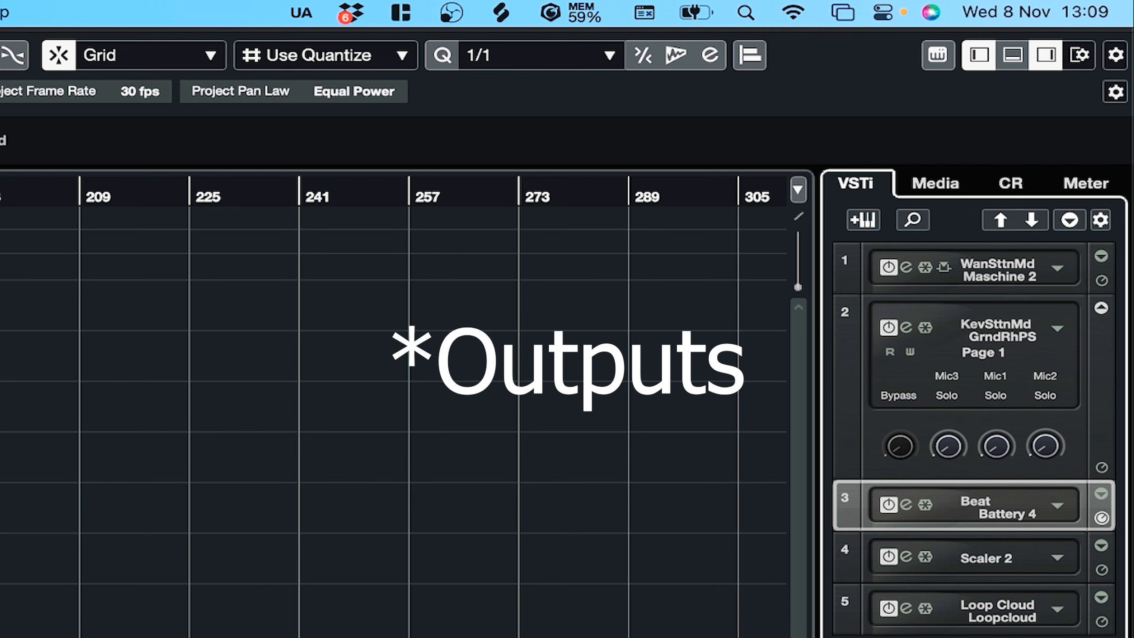
pyautogui.click(1057, 504)
pyautogui.click(1002, 551)
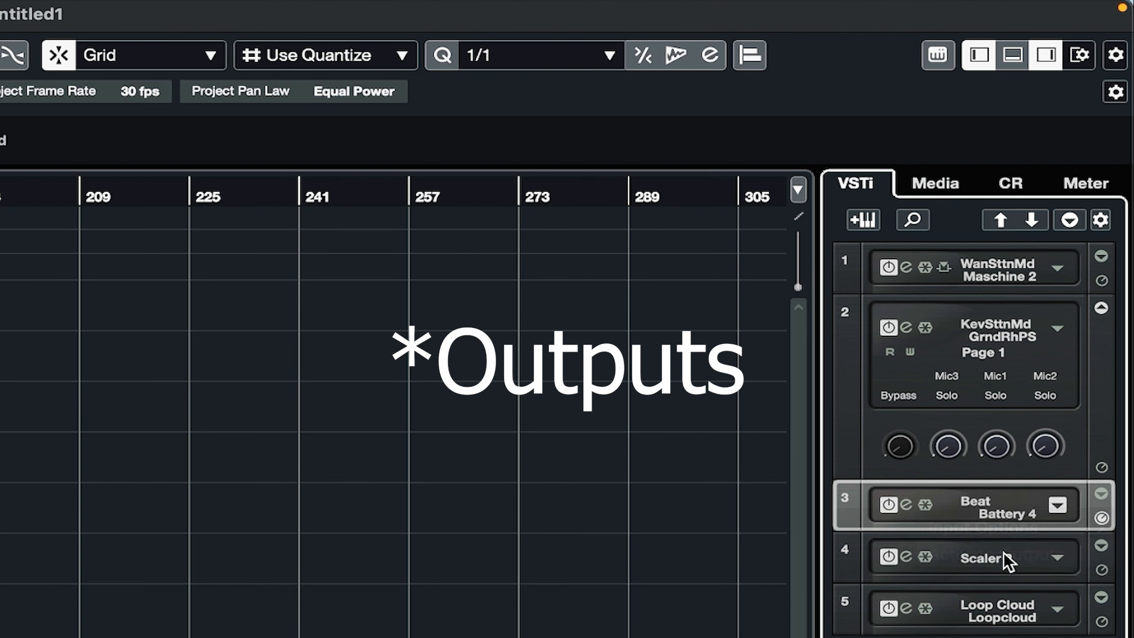
pyautogui.click(782, 560)
pyautogui.click(782, 582)
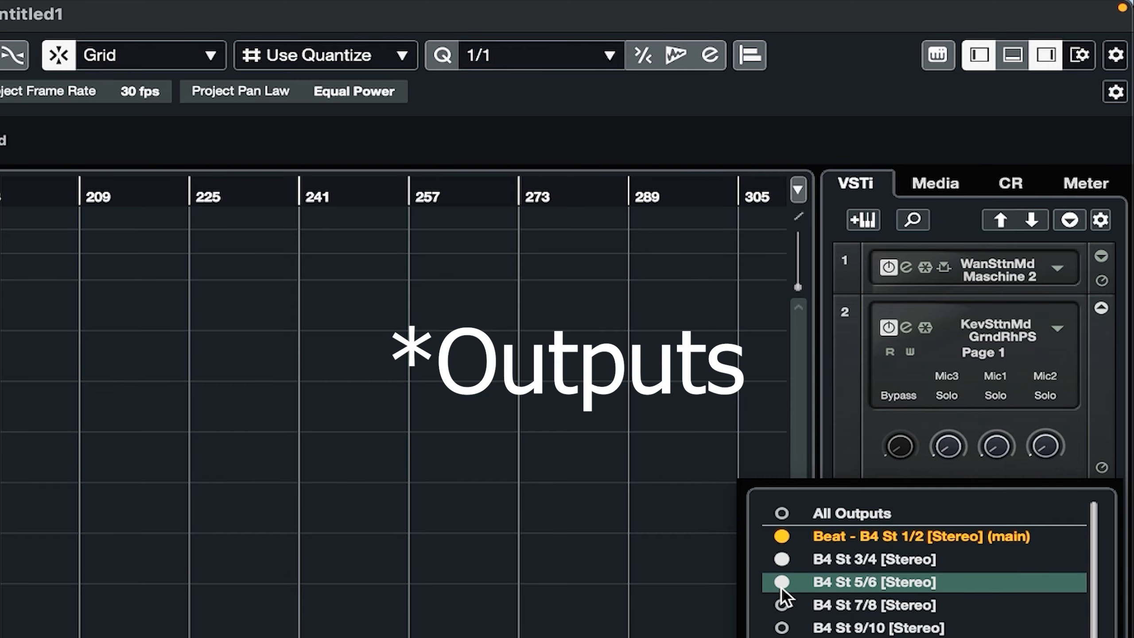
pyautogui.click(656, 538)
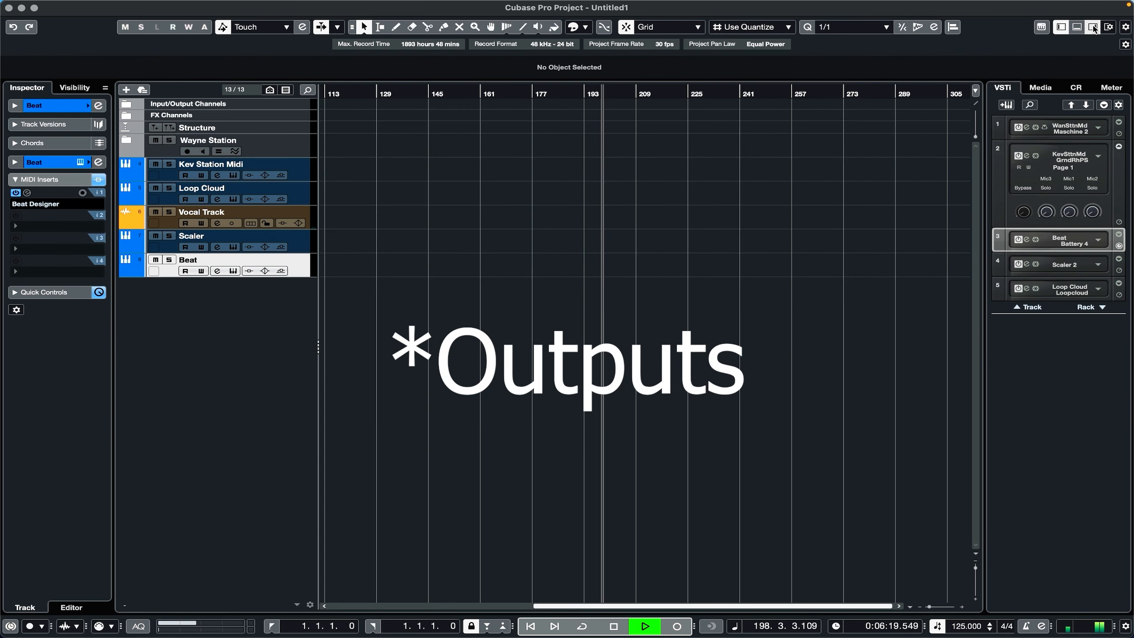
pyautogui.click(1093, 28)
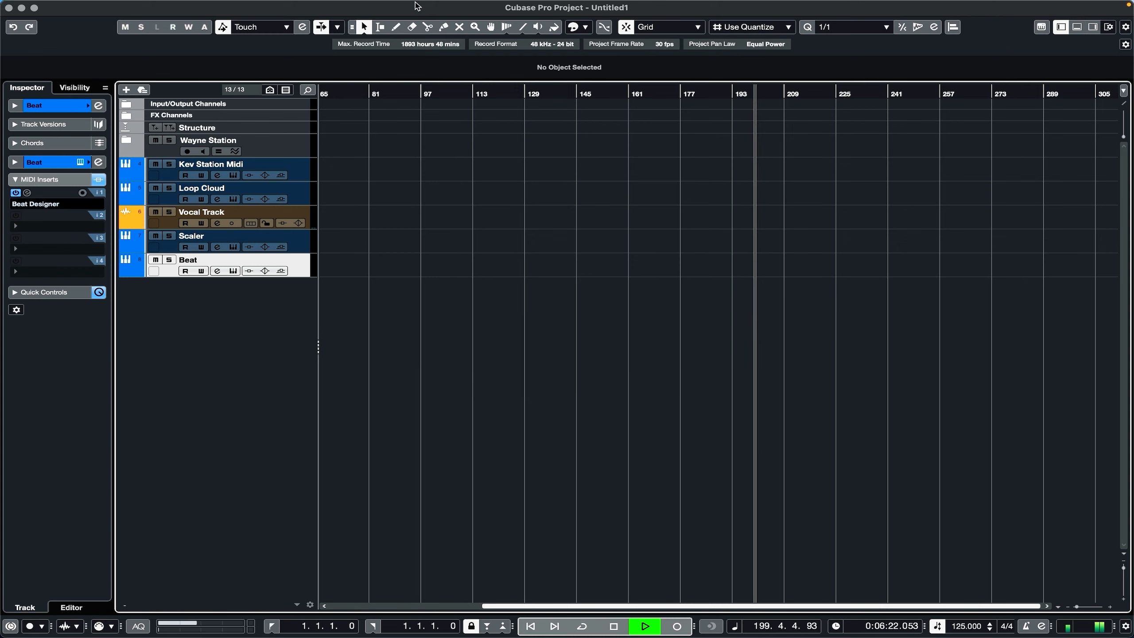
# Review the Beat track's basic Inspector settings and the track visibility list, and hide the Inspector zone
pyautogui.moveTo(415, 2)
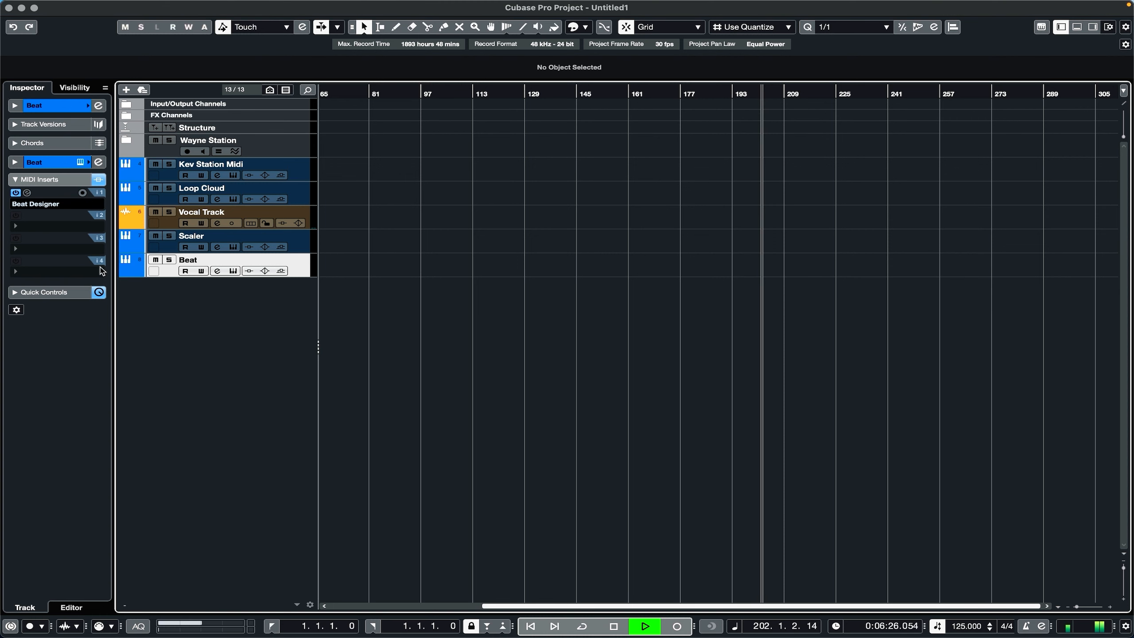
pyautogui.click(1061, 27)
pyautogui.click(1061, 27)
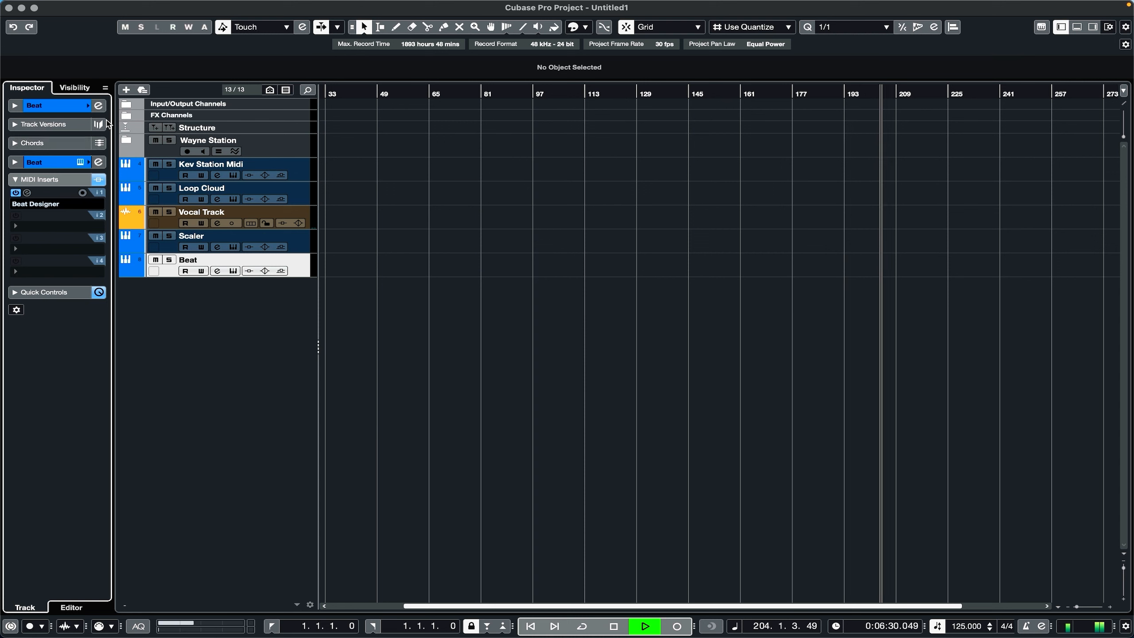
pyautogui.click(15, 106)
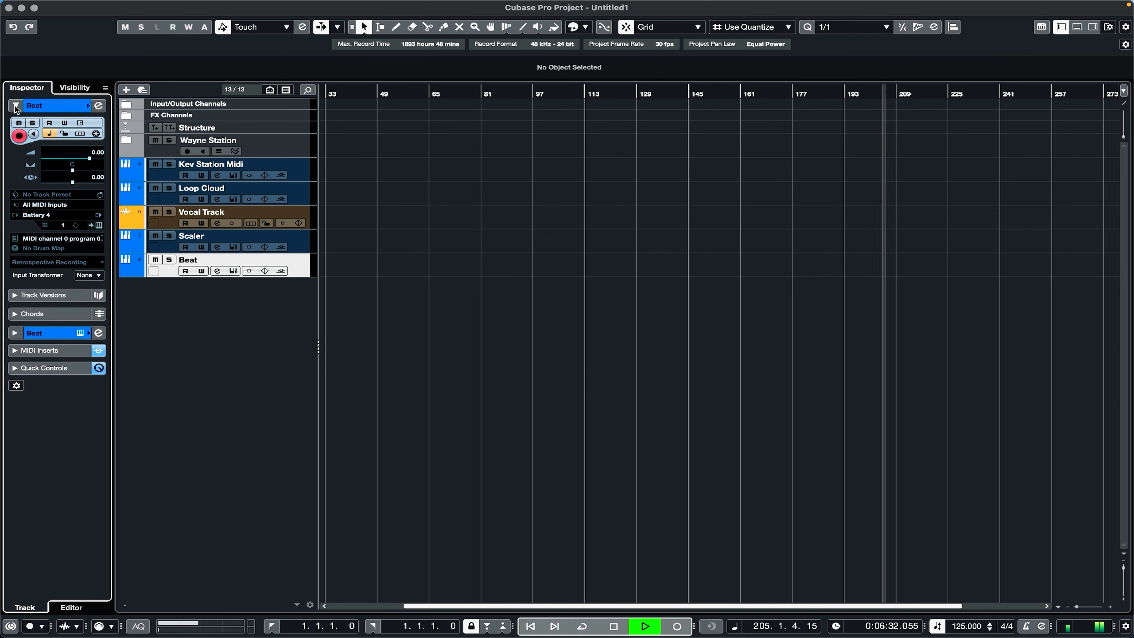
pyautogui.click(74, 87)
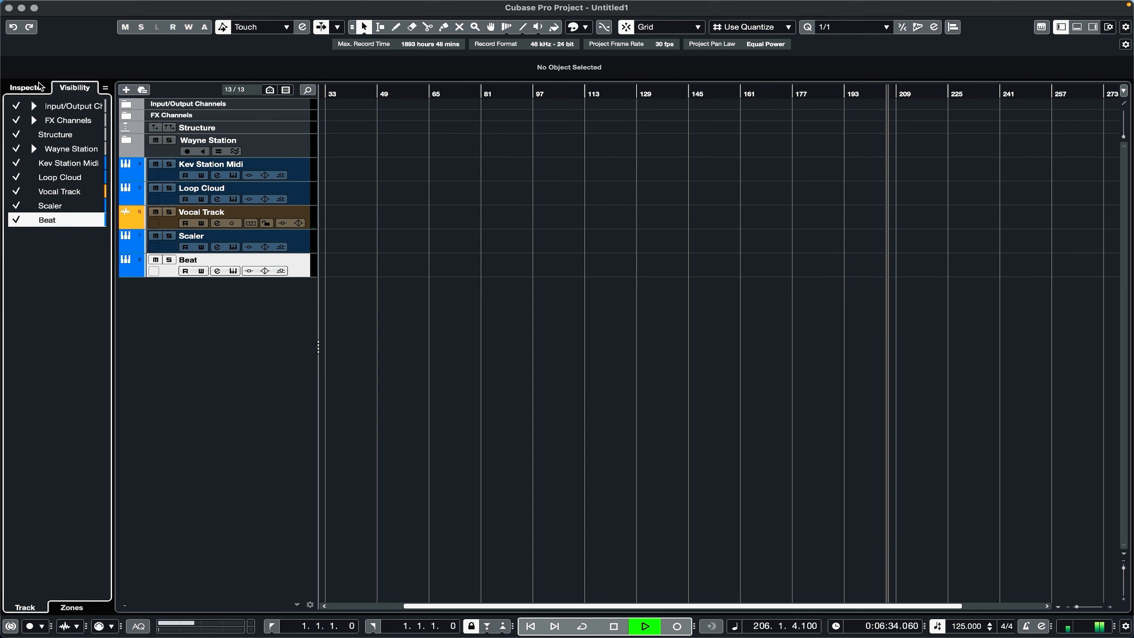
pyautogui.click(38, 88)
pyautogui.click(1061, 28)
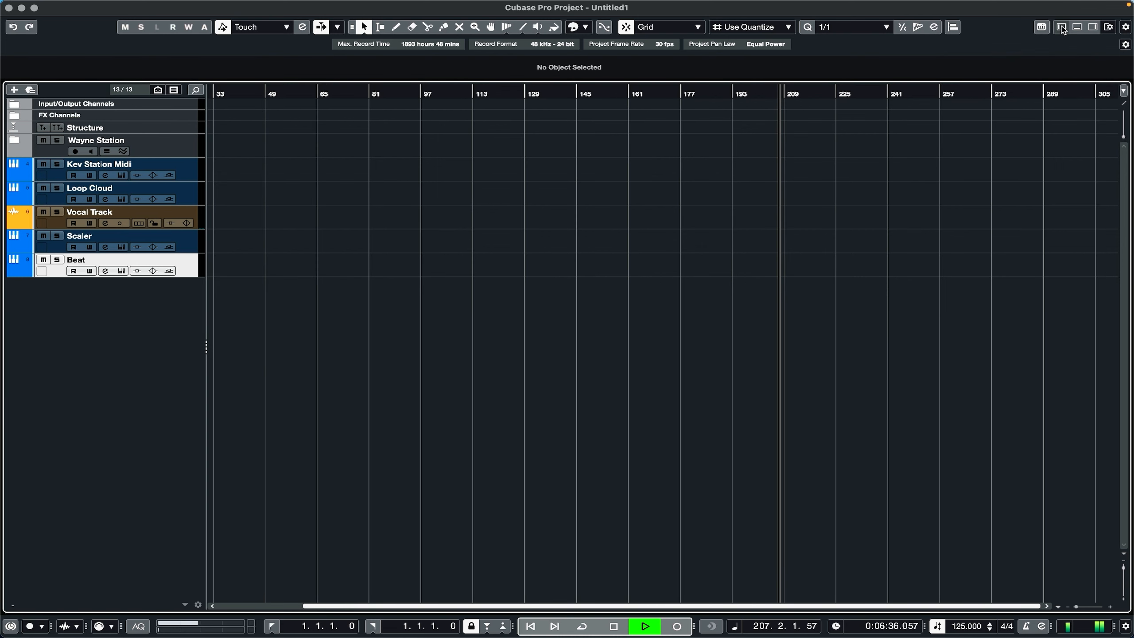
# Bring up the project's MixConsole
pyautogui.click(445, 7)
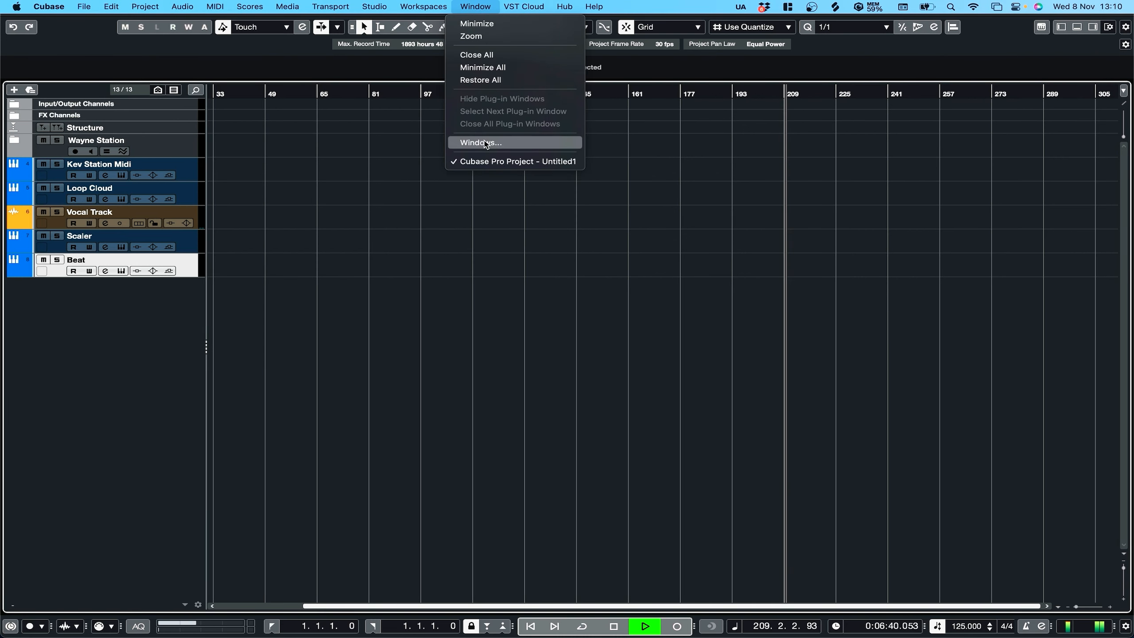
pyautogui.click(428, 80)
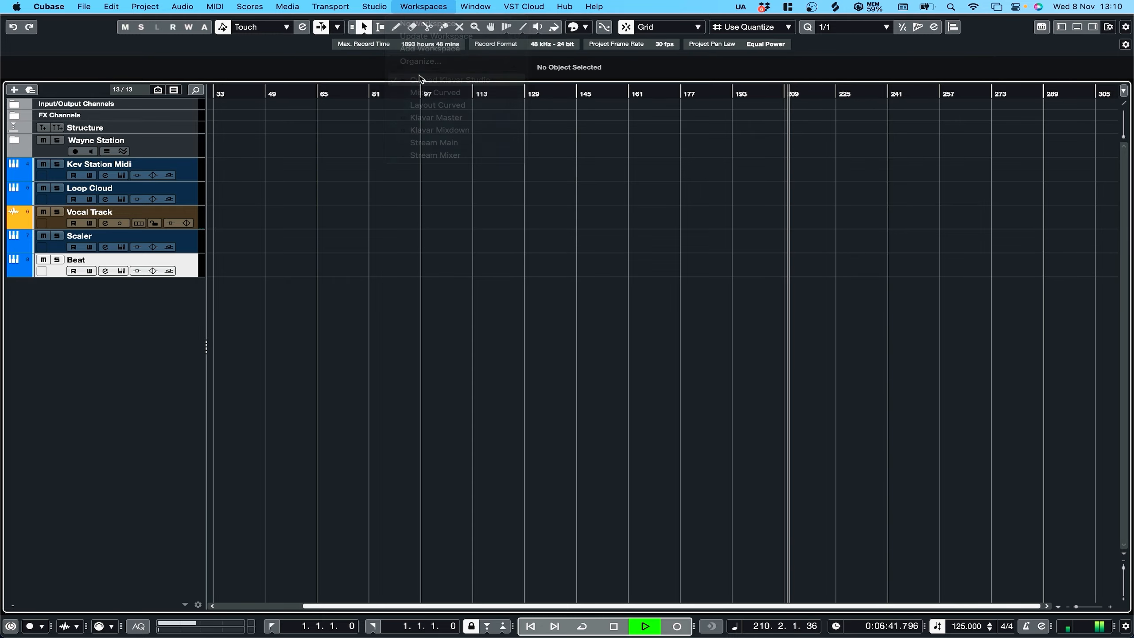
pyautogui.doubleClick(786, 12)
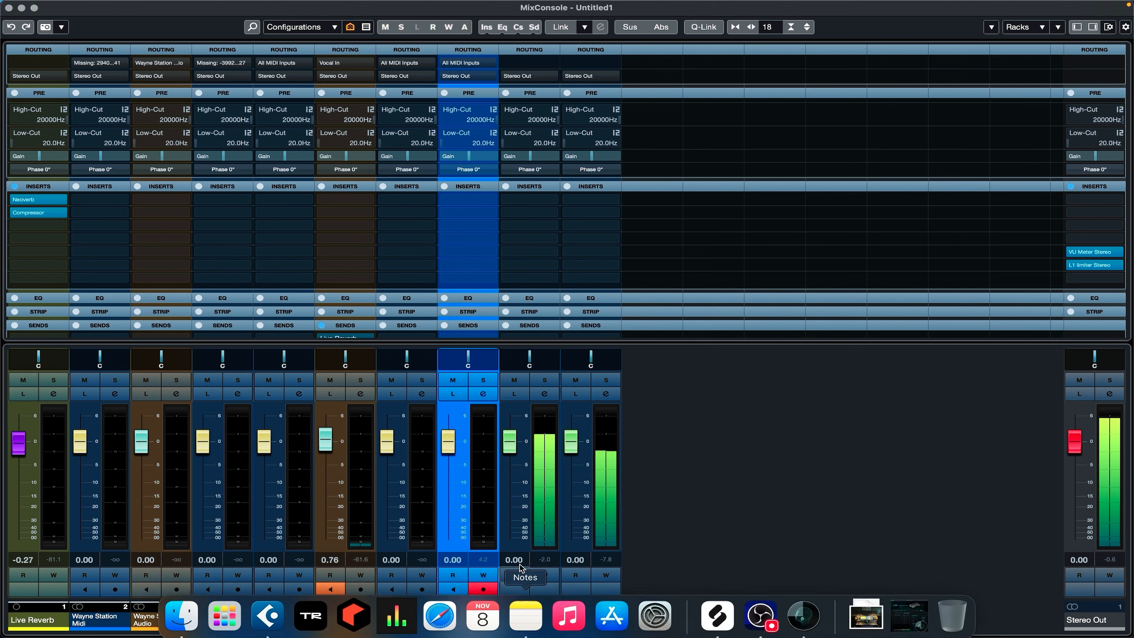
# Rename the mixer channels B4 St 3/4 and B4 St 5/6 as Kick and Clap
pyautogui.doubleClick(515, 622)
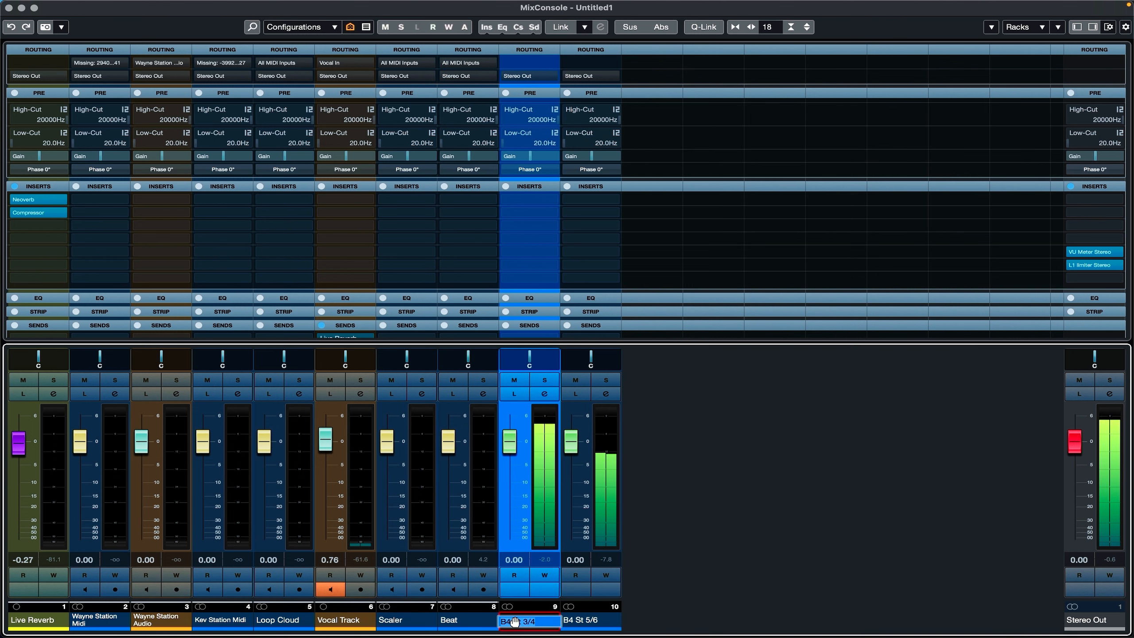
pyautogui.doubleClick(587, 622)
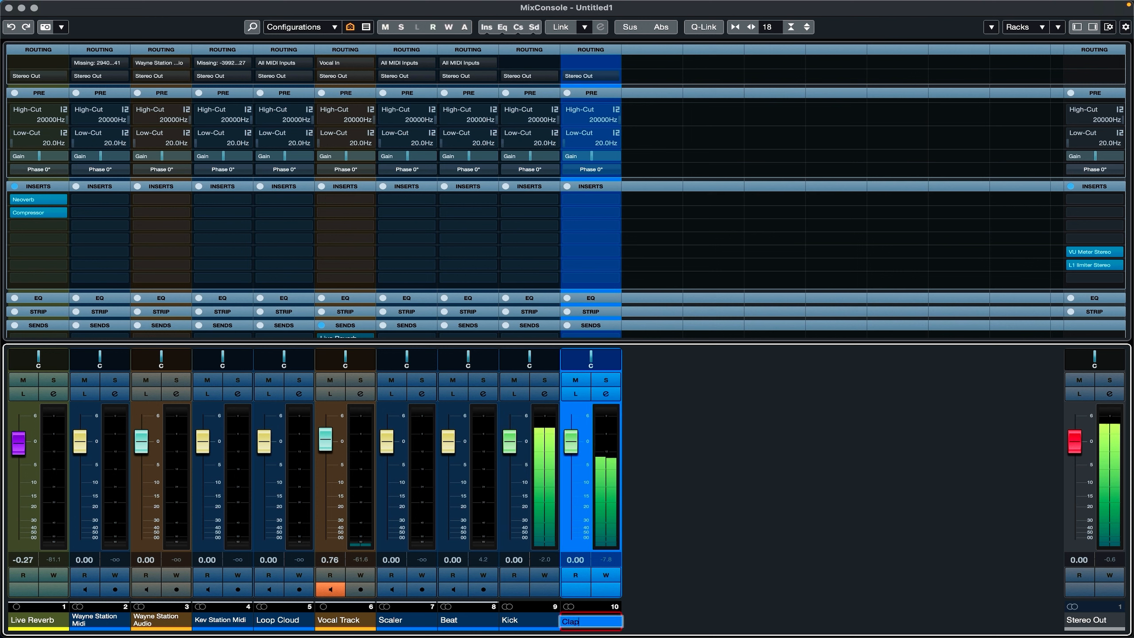
pyautogui.press('Return')
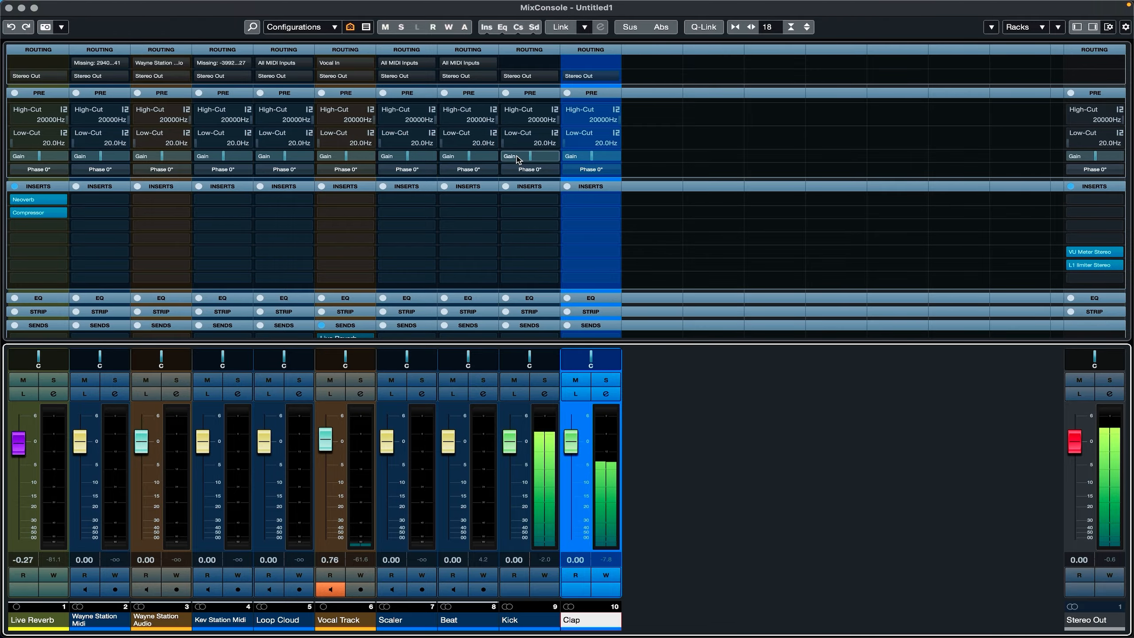
# Lower the Kick channel's pre gain, and bring the Kick fader down to about -1.73 and the Clap fader to about -3.90
pyautogui.moveTo(518, 159); pyautogui.dragTo(514, 159)
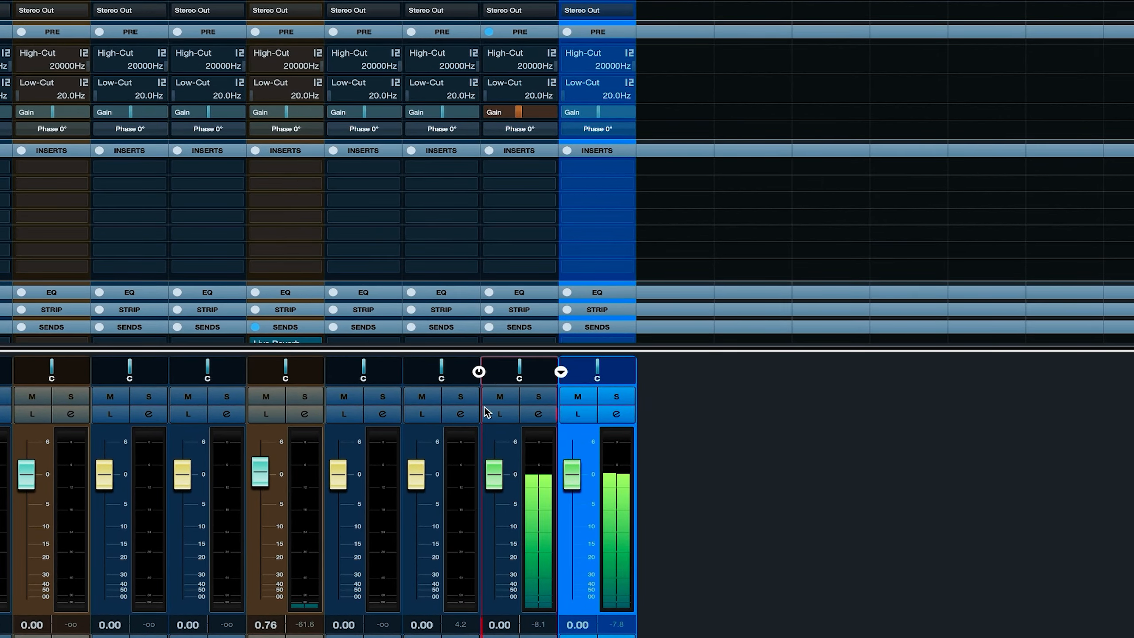
pyautogui.moveTo(499, 475); pyautogui.dragTo(499, 491)
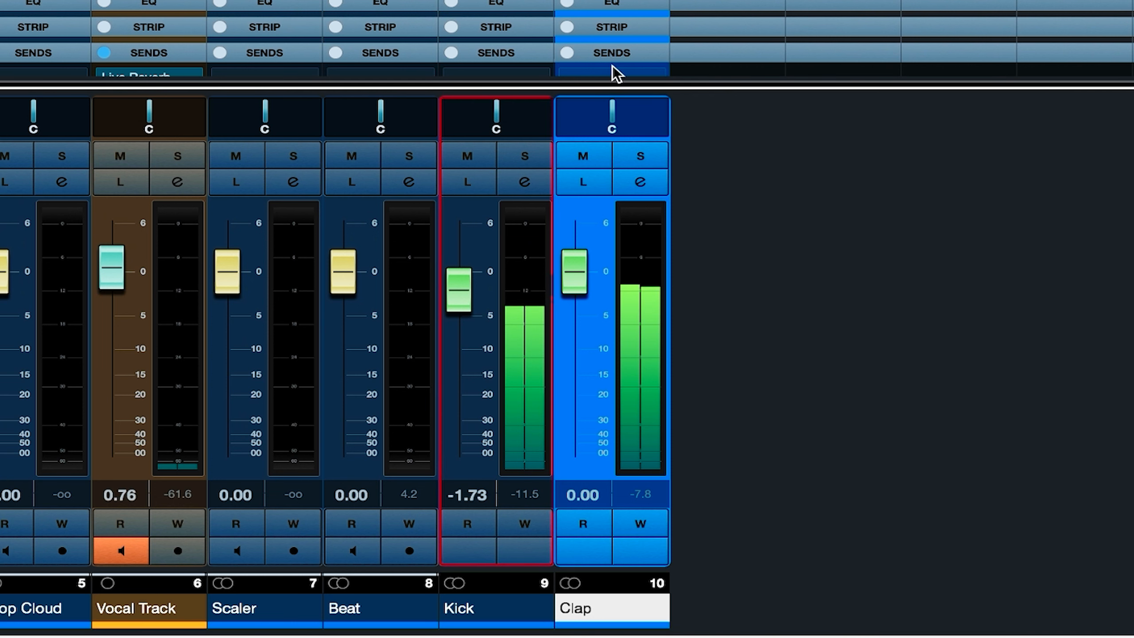
pyautogui.moveTo(570, 282); pyautogui.dragTo(570, 322)
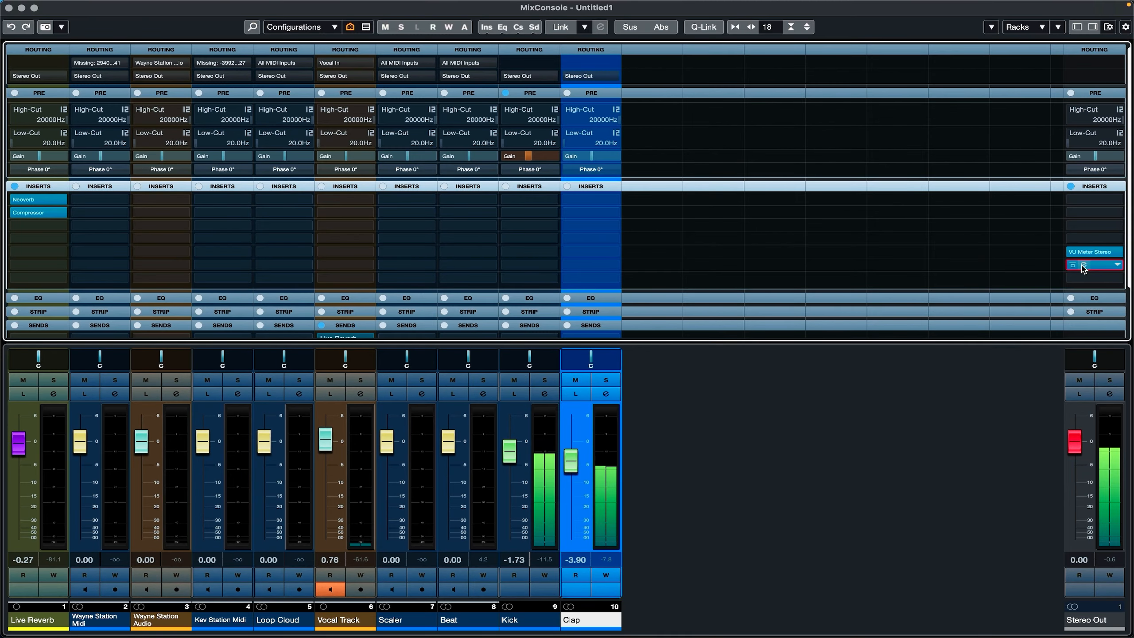
# Lower the threshold of the Stereo Out channel's L1 limiter to -8.3 and close the plug-in
pyautogui.click(1083, 266)
pyautogui.moveTo(487, 210); pyautogui.dragTo(487, 229)
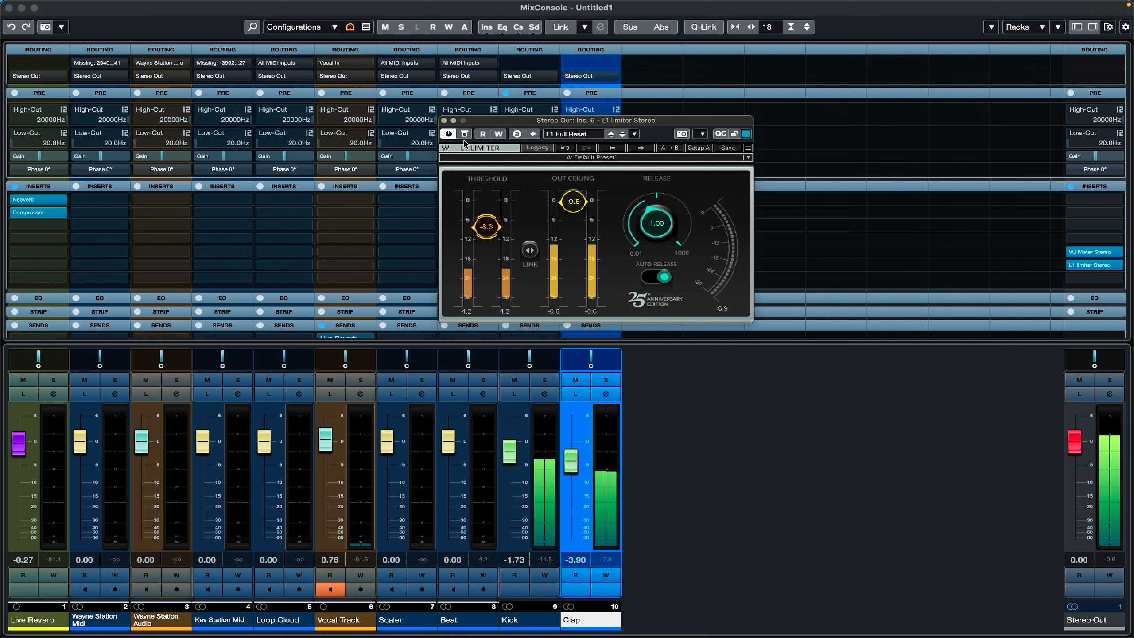
pyautogui.click(444, 121)
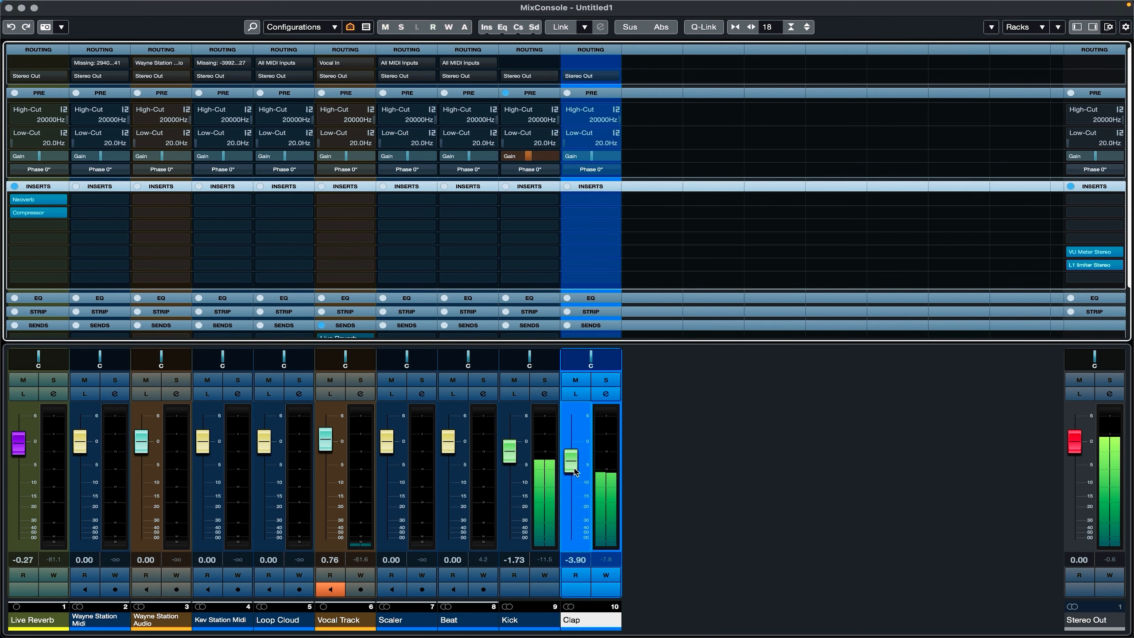
# Rebalance the Clap channel with a pre gain of about -6.8 dB and a fader level of about -3.47, and close the mixer
pyautogui.moveTo(573, 469); pyautogui.dragTo(576, 472)
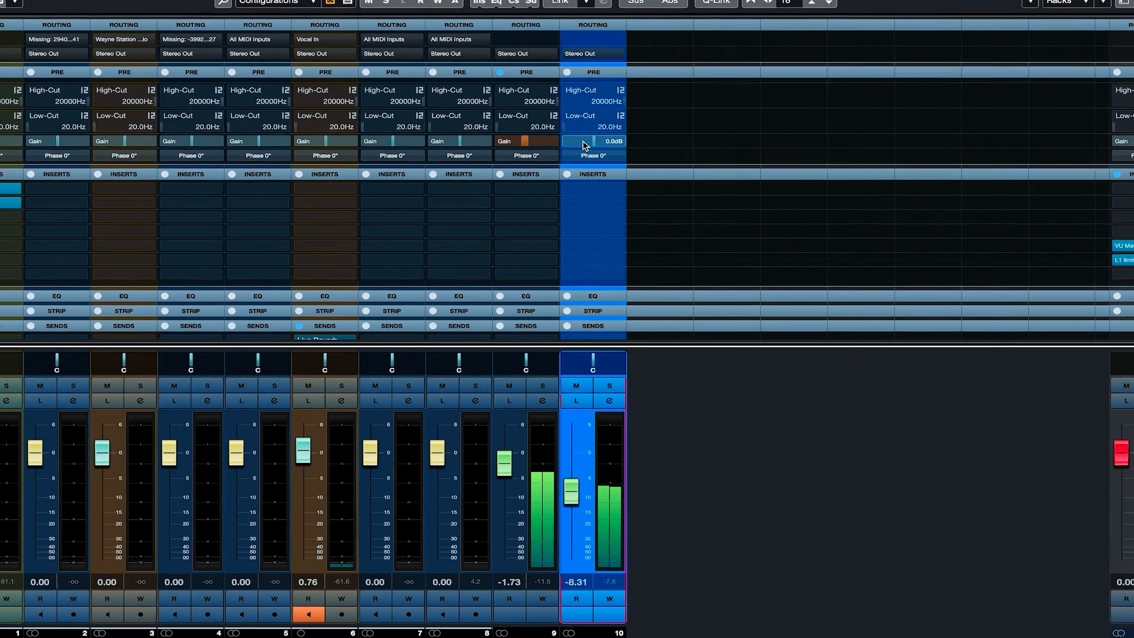
pyautogui.moveTo(585, 157); pyautogui.dragTo(581, 156)
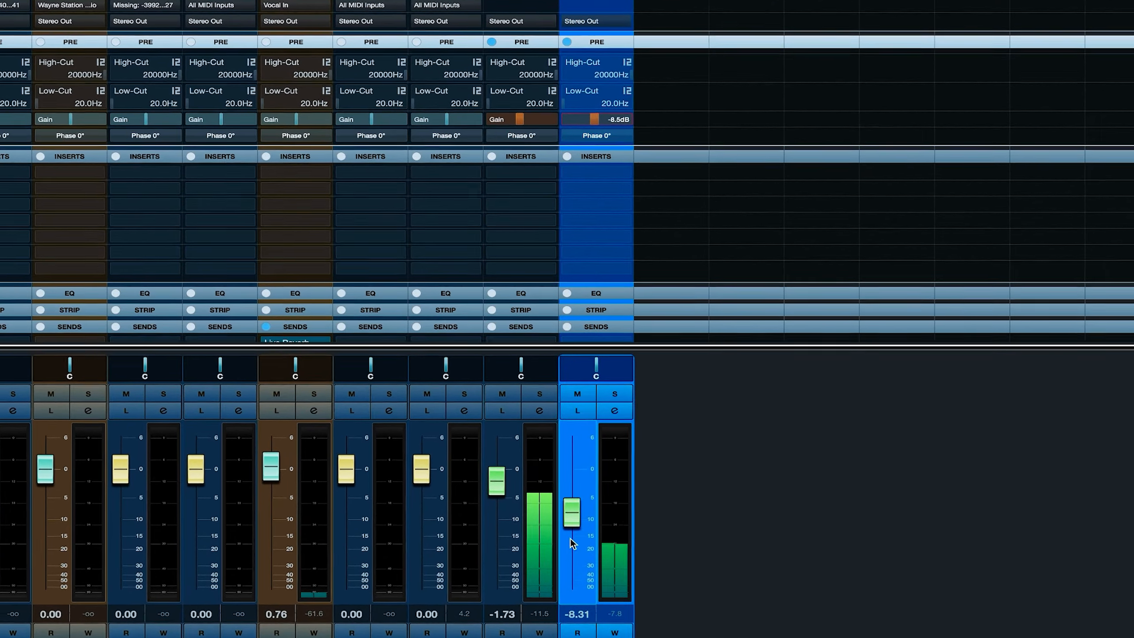
pyautogui.moveTo(572, 506); pyautogui.dragTo(577, 496)
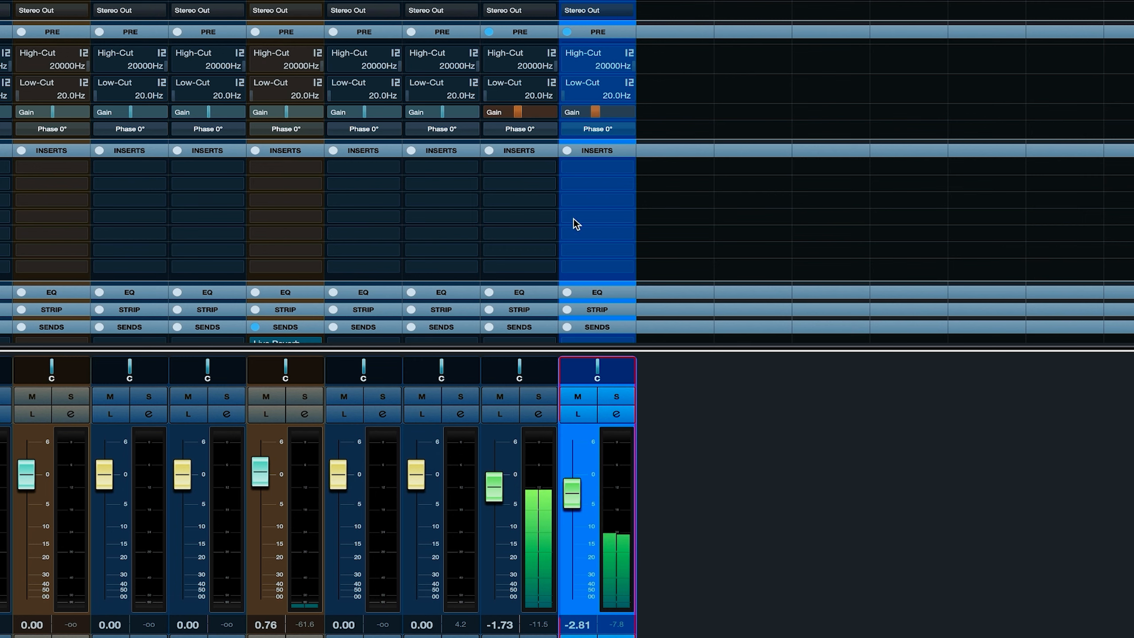
pyautogui.scroll(-1, 575, 119)
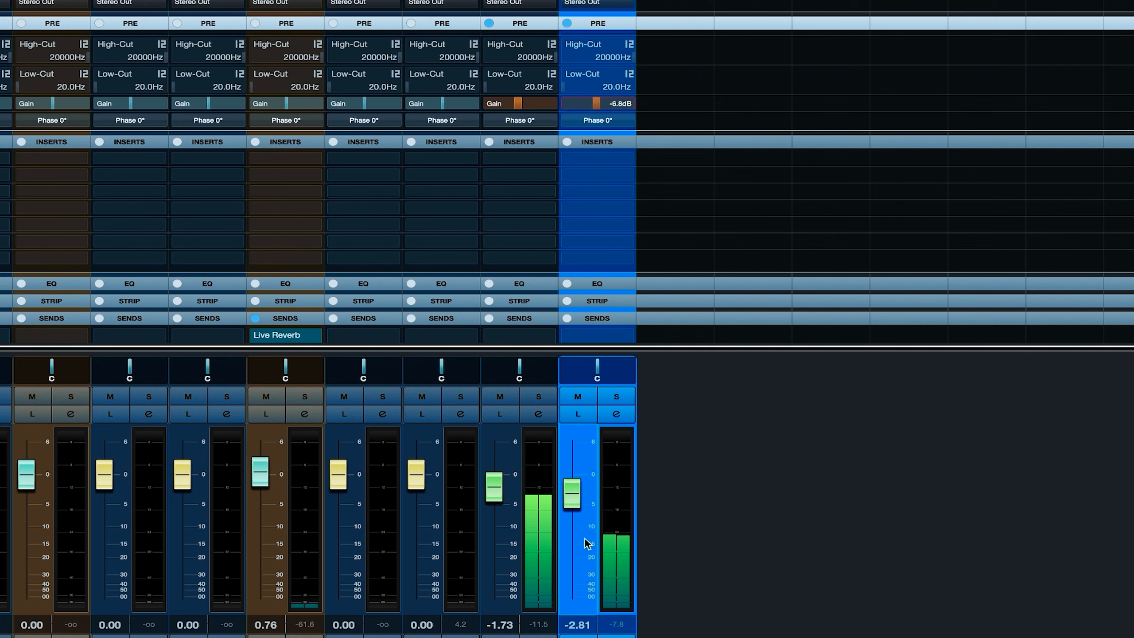
pyautogui.moveTo(574, 499); pyautogui.dragTo(571, 503)
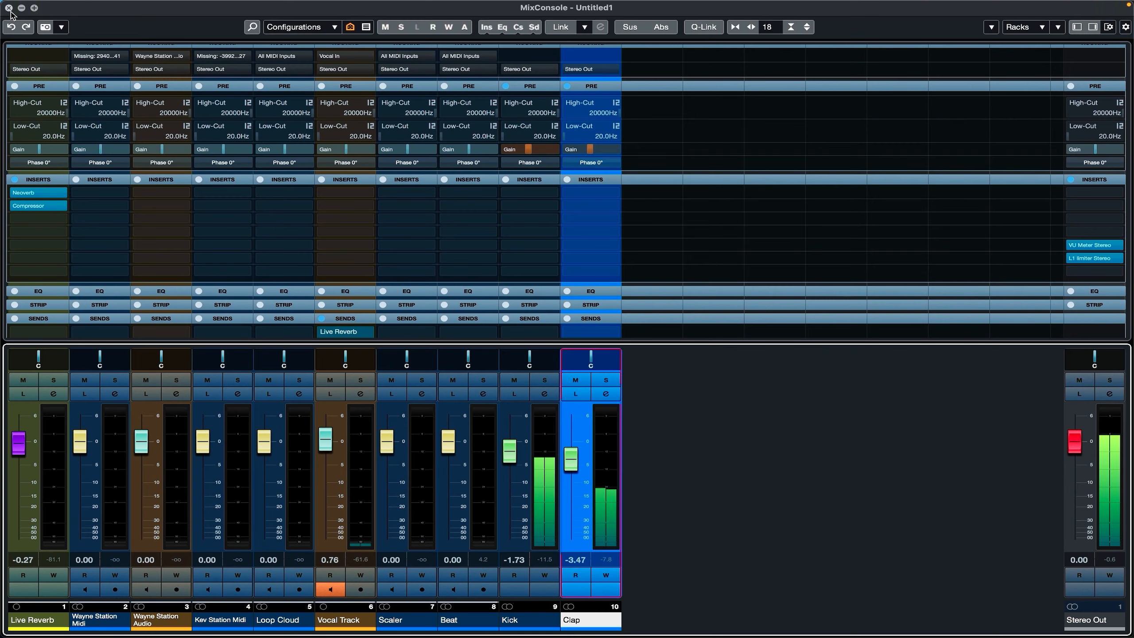
pyautogui.click(8, 8)
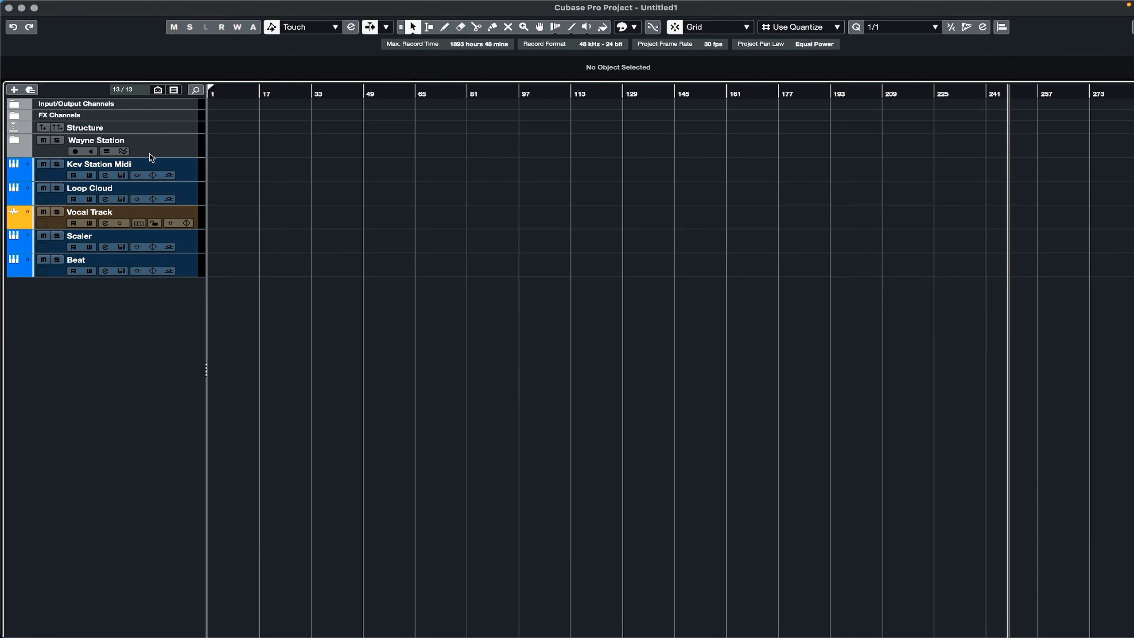
# Open the Loop Cloud track's instrument, launch the Loopcloud app from it, and dismiss the Loopcloud News window
pyautogui.click(189, 192)
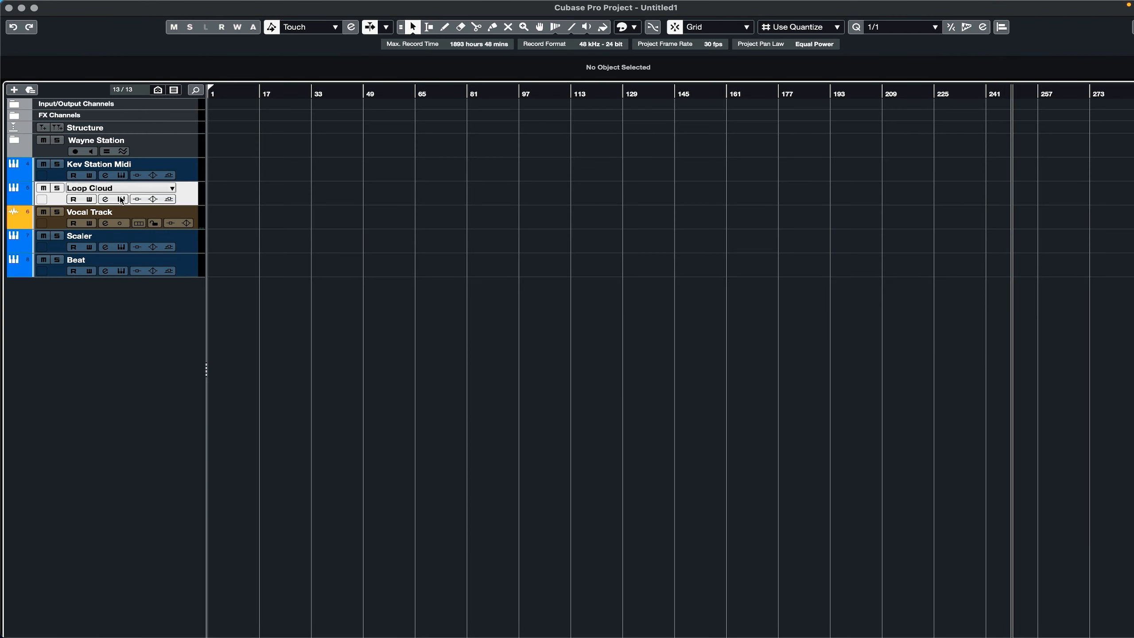
pyautogui.click(120, 199)
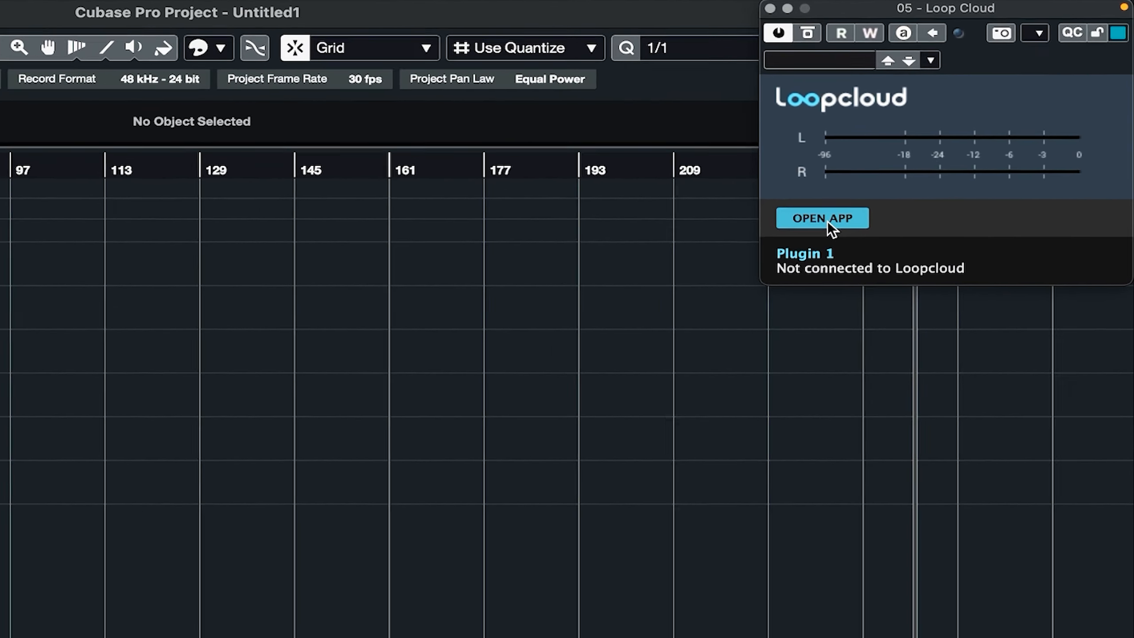
pyautogui.click(778, 255)
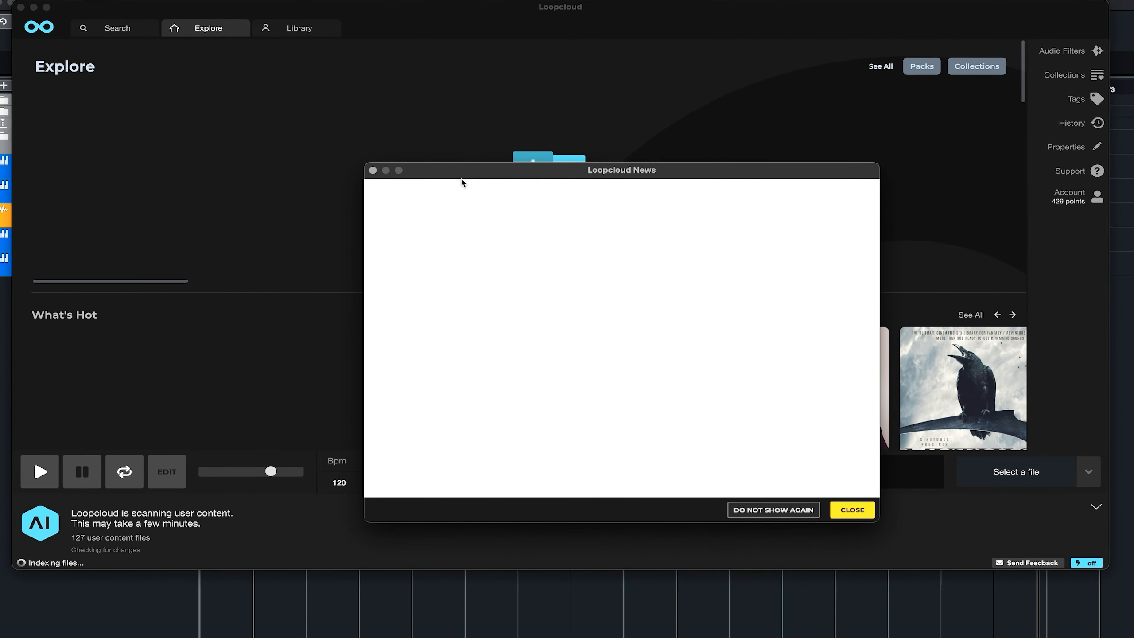
pyautogui.click(371, 169)
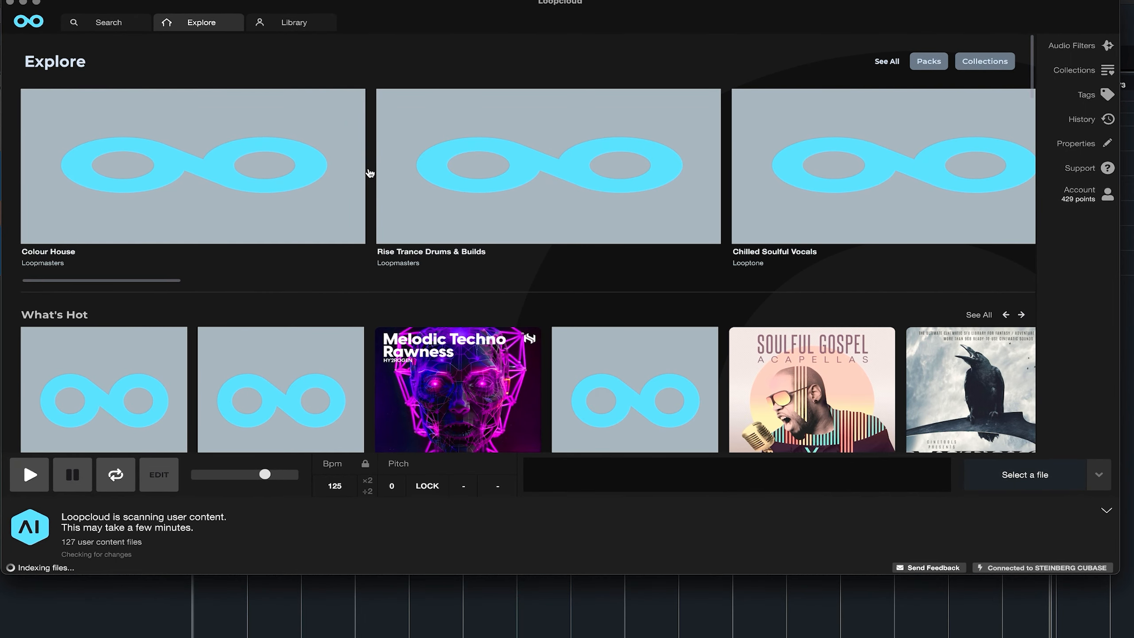
# Search Loopcloud's drum sounds for "toploop" and preview the EVTR1_140_TopLoop14NoSnare loop
pyautogui.click(108, 22)
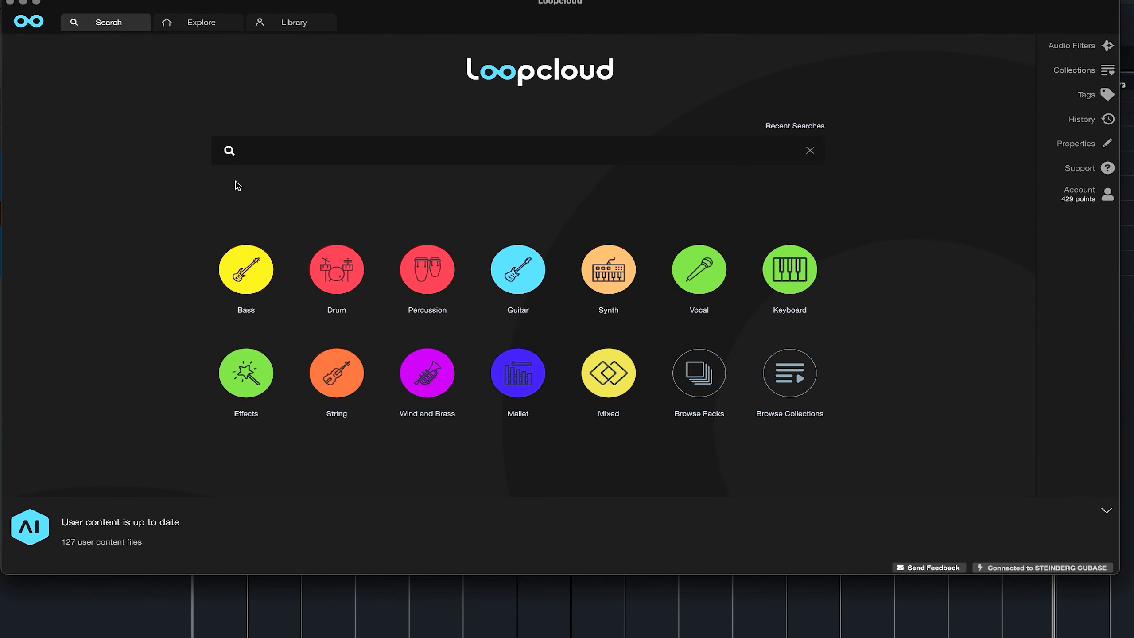
pyautogui.click(347, 281)
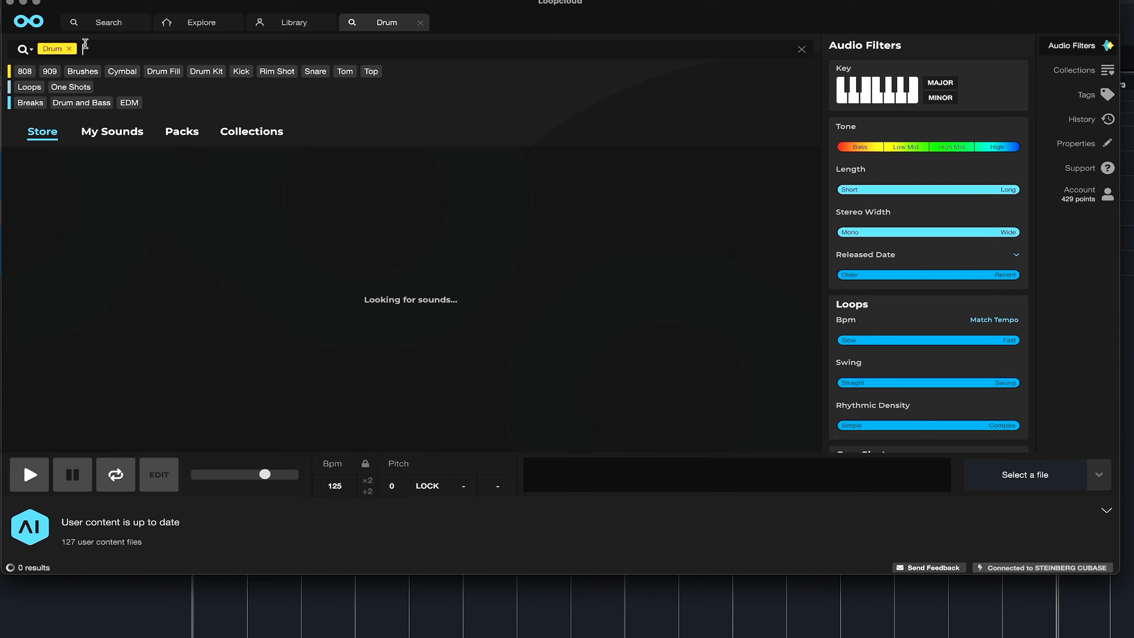
pyautogui.write('top')
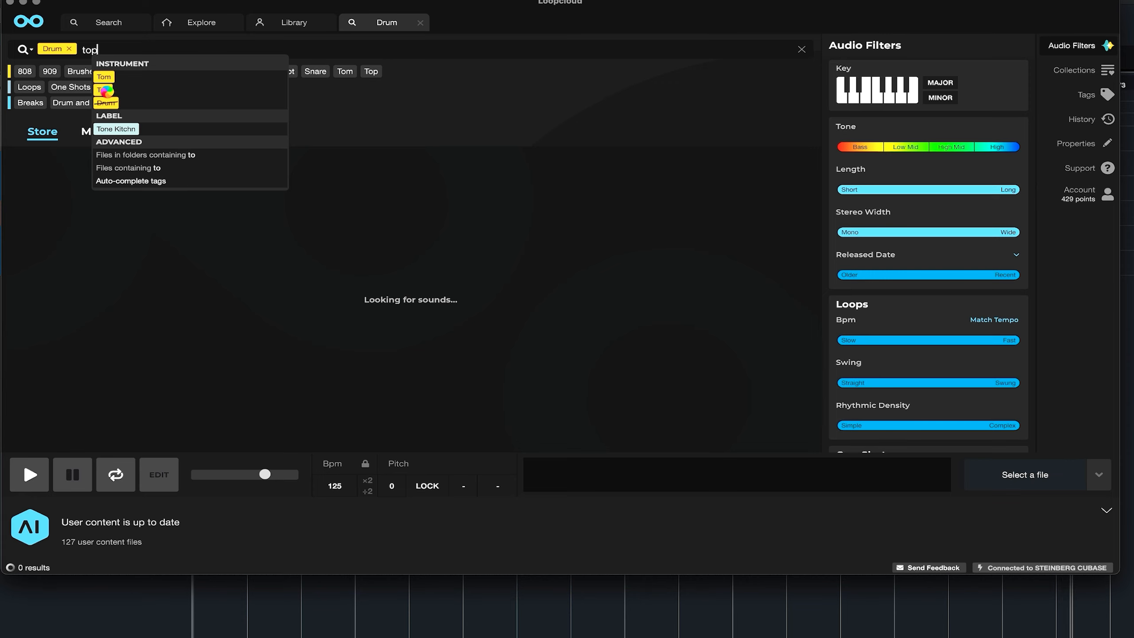
pyautogui.write('loop')
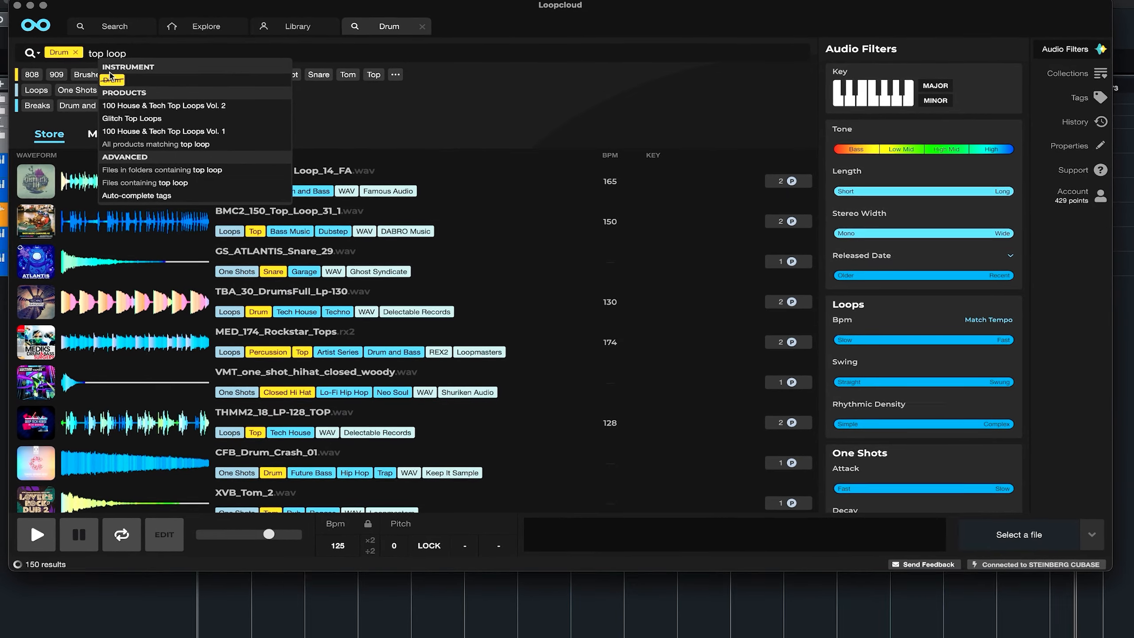
pyautogui.press('Left')
pyautogui.press('Left')
pyautogui.press('Left')
pyautogui.press('Left')
pyautogui.press('BackSpace')
pyautogui.press('Return')
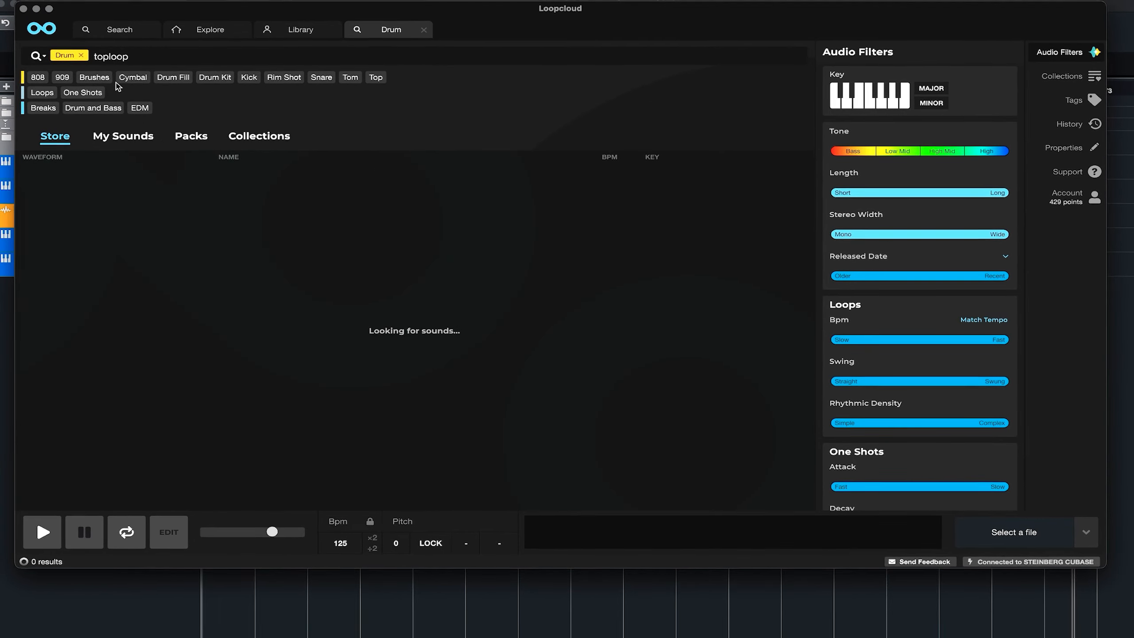
pyautogui.click(147, 184)
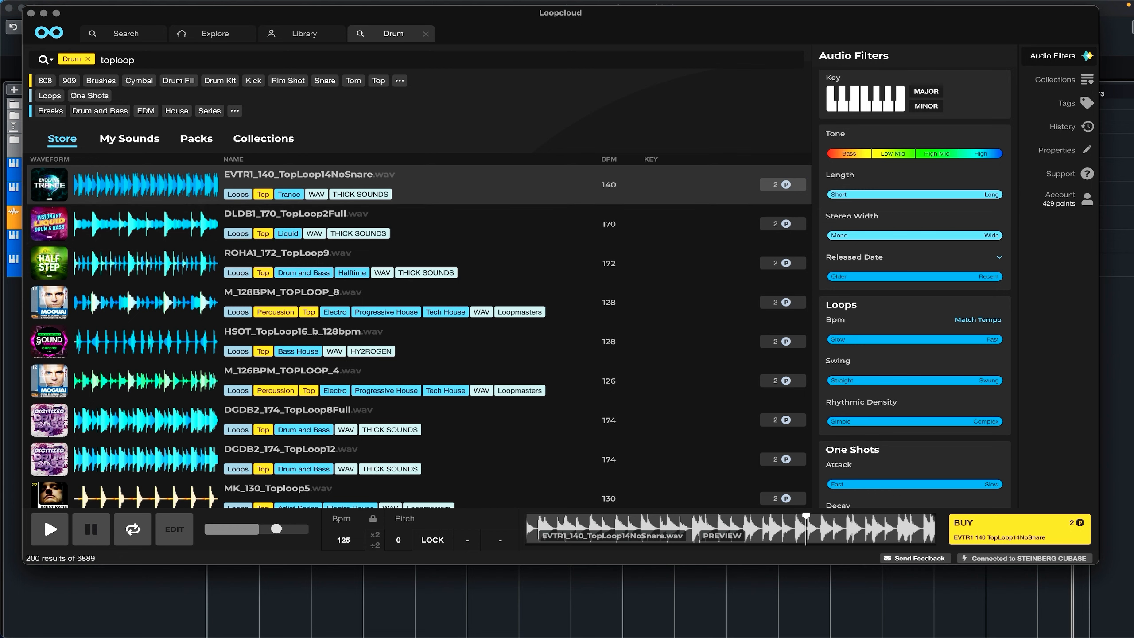
# Switch to Cubase, bring up the Mixer Curved workspace, set the Loop Cloud channel's pre gain to -6.0 dB, and close the mixer
pyautogui.click(134, 606)
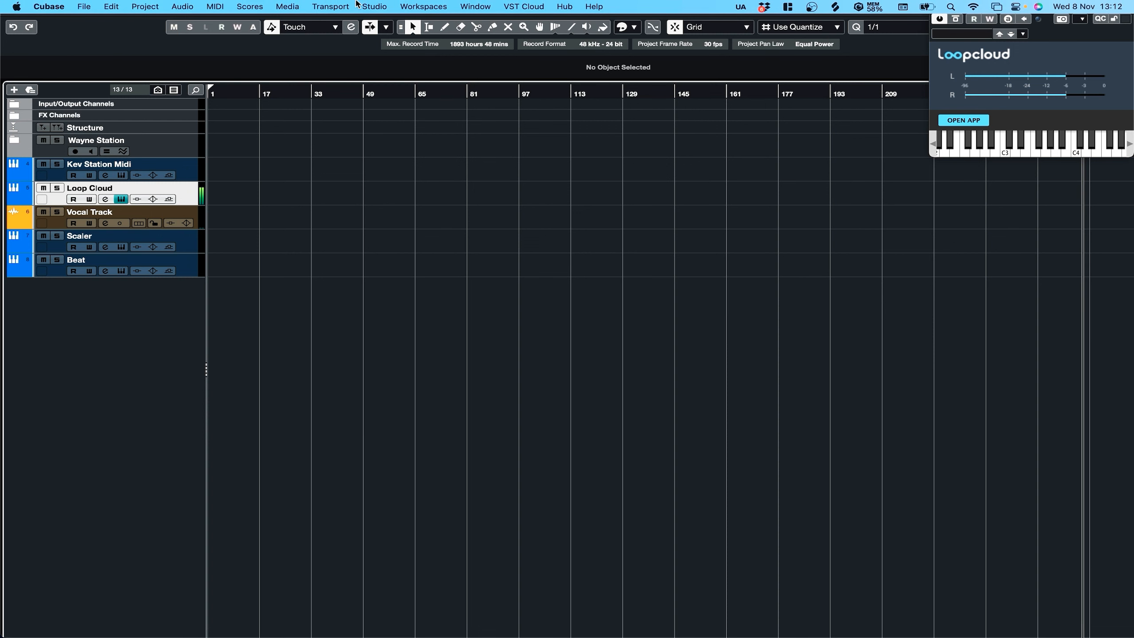
pyautogui.moveTo(466, 635)
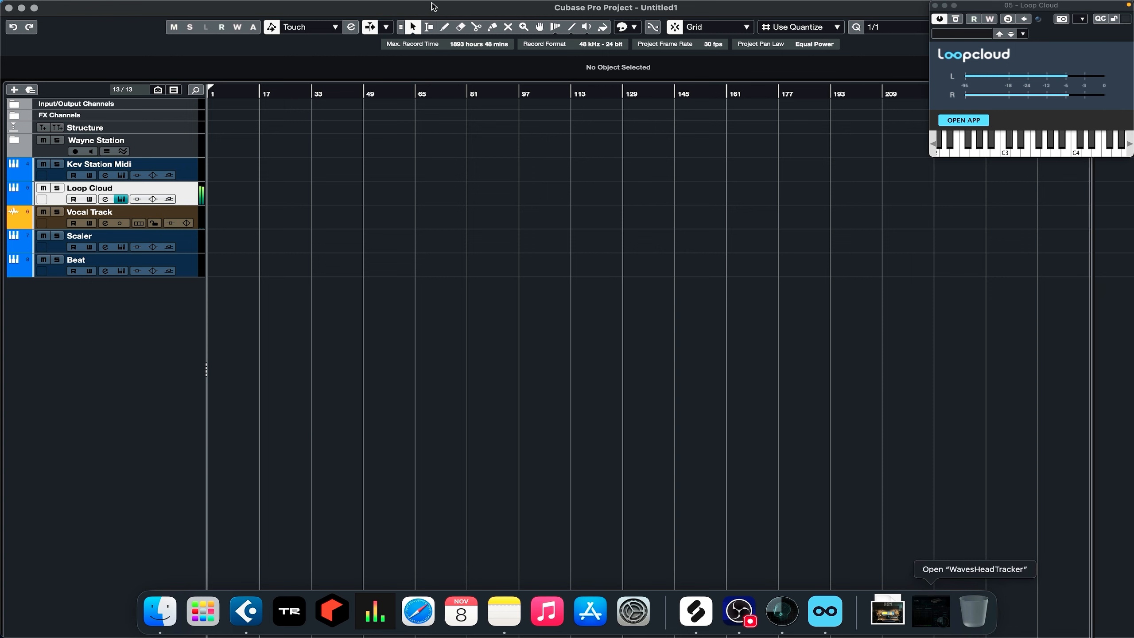
pyautogui.click(424, 6)
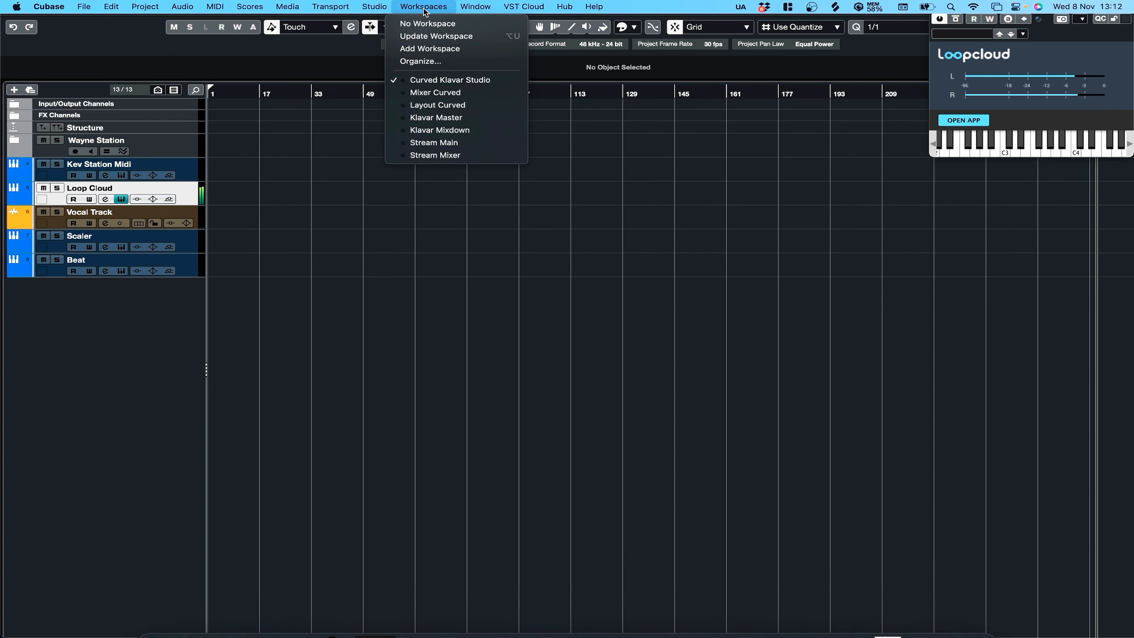
pyautogui.click(429, 93)
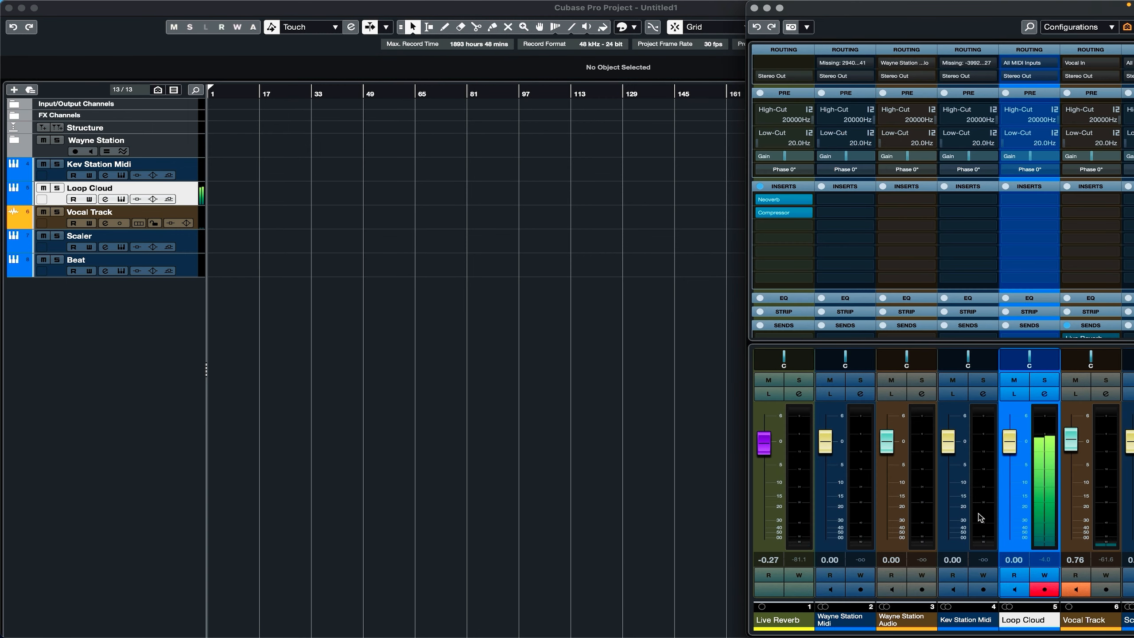
pyautogui.click(1023, 160)
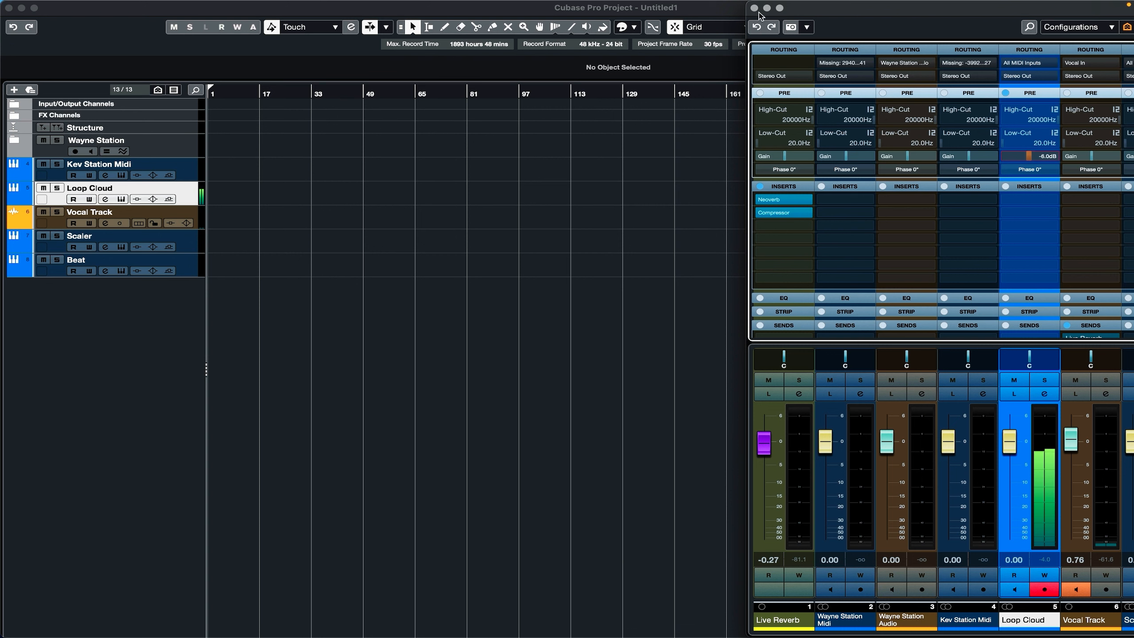
pyautogui.click(754, 8)
# Return to the Loopcloud app through the Loop Cloud track's instrument and preview the toploop results from DLDB1_170_TopLoop2Full down to HSOT_TopLoop16_b_128bpm
pyautogui.click(121, 199)
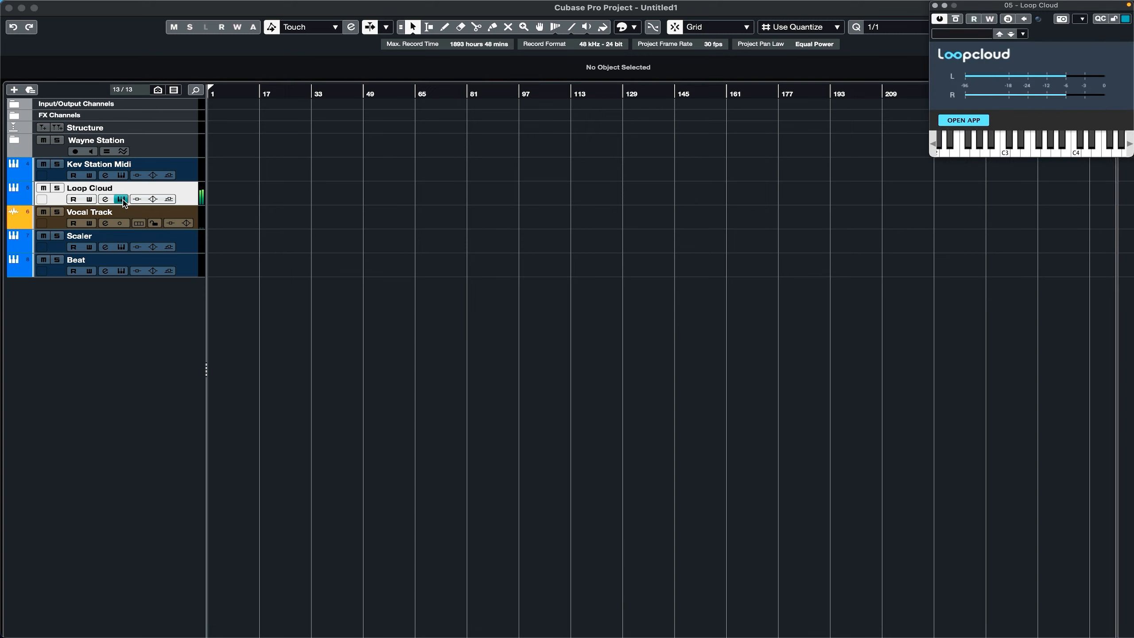
pyautogui.click(963, 119)
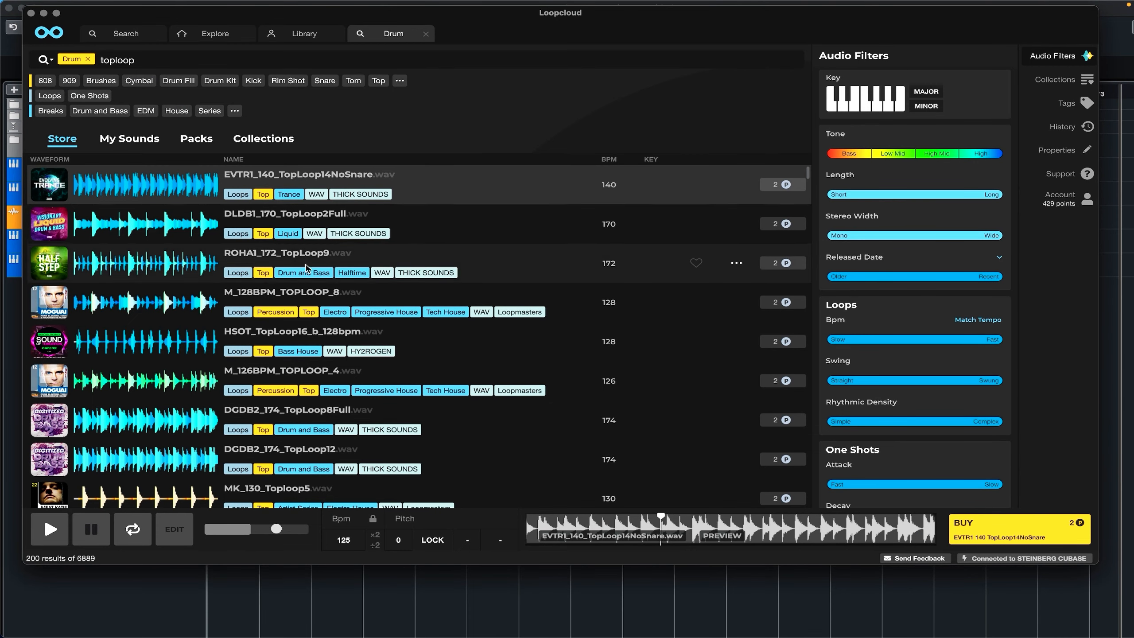
pyautogui.click(121, 224)
pyautogui.click(120, 263)
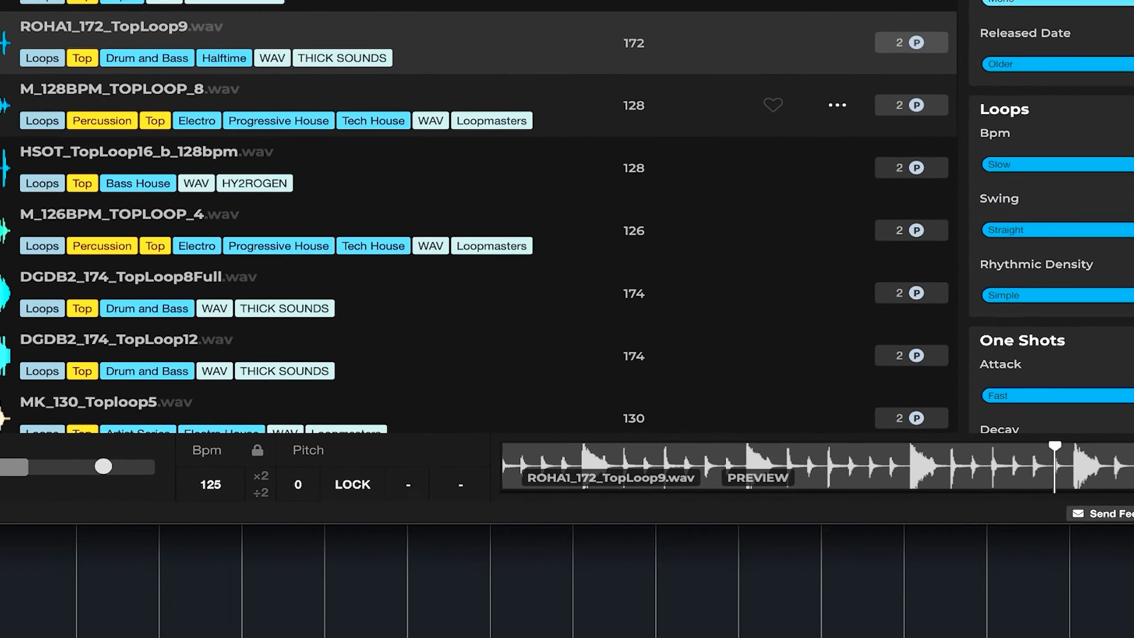
pyautogui.click(5, 106)
pyautogui.click(4, 168)
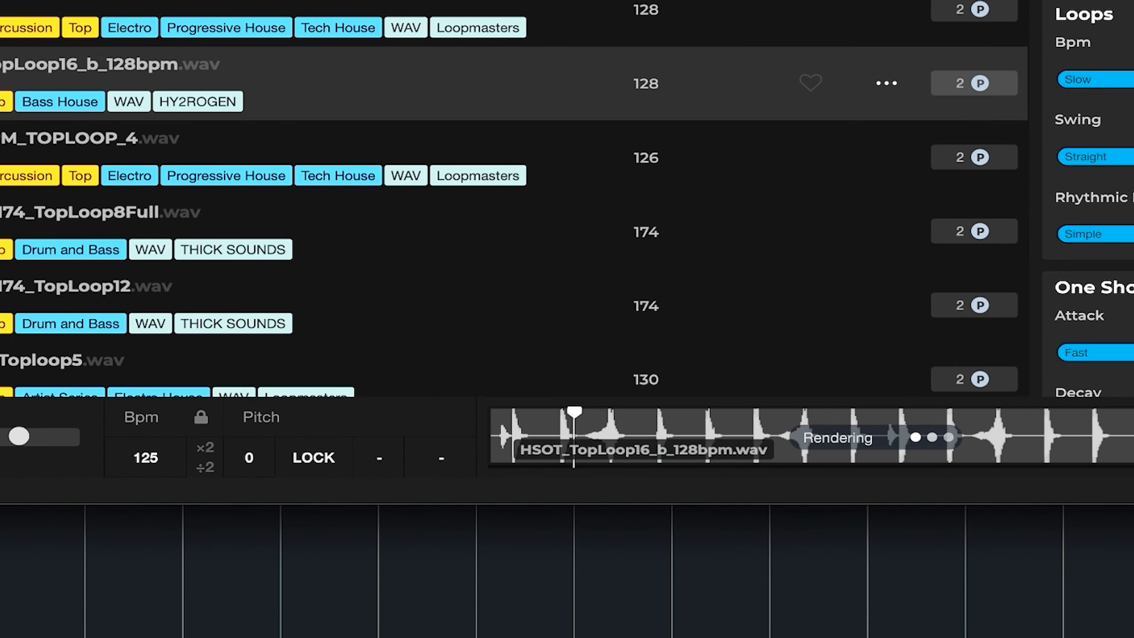
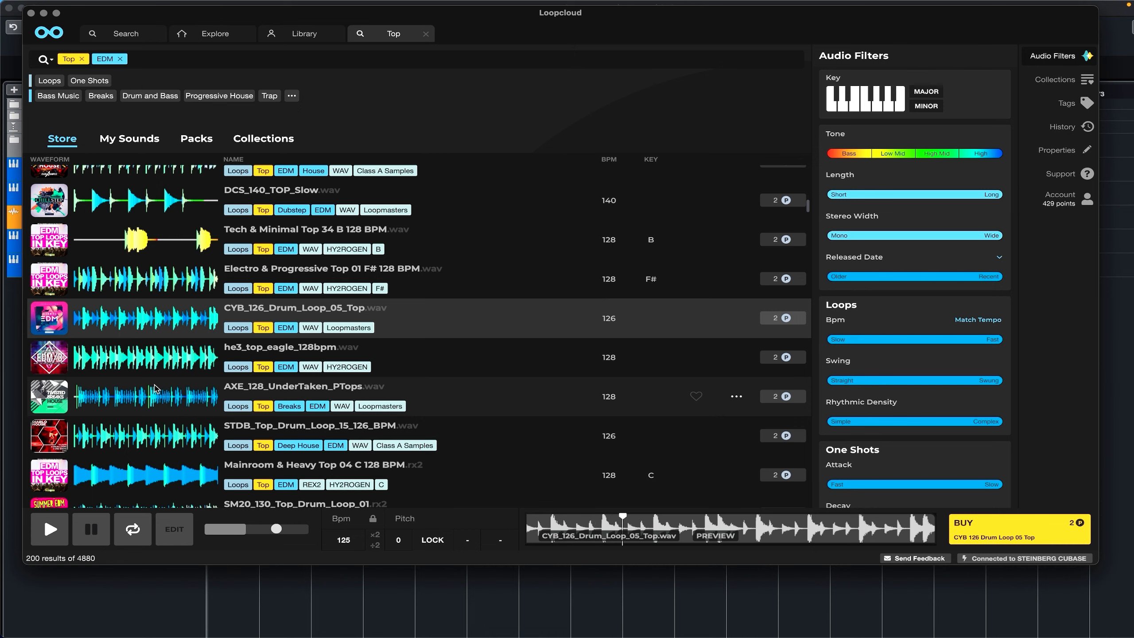
# Narrow the Top and EDM results with the Loops tag, and preview SNYE_128_Top_Loop_13_(Swing) and FUH_125_Tops_09
pyautogui.click(50, 81)
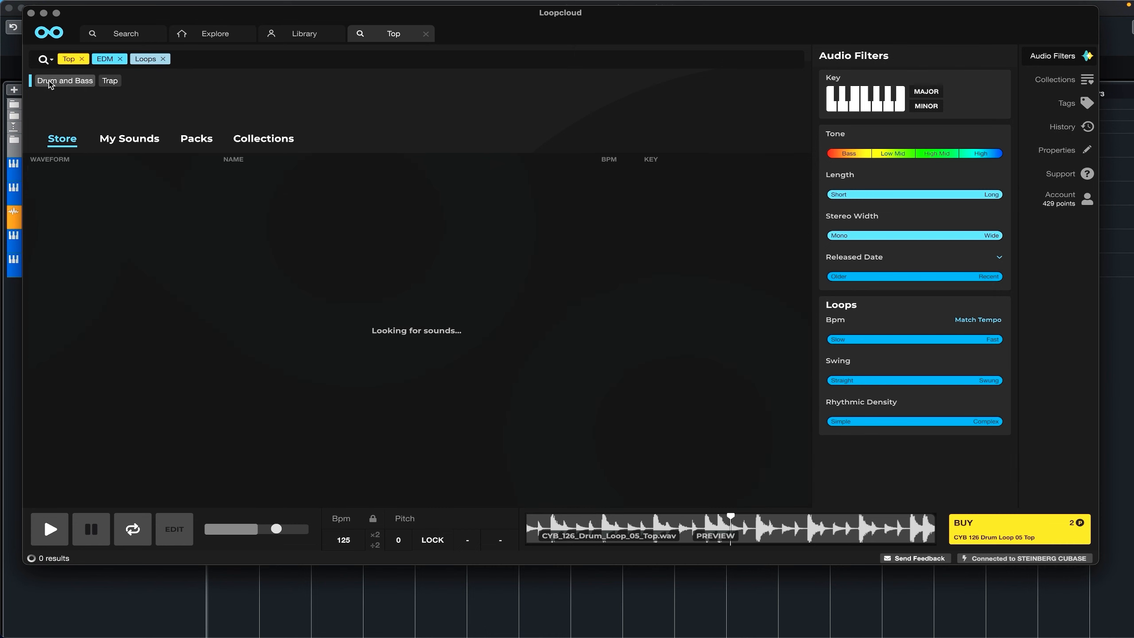
pyautogui.click(133, 380)
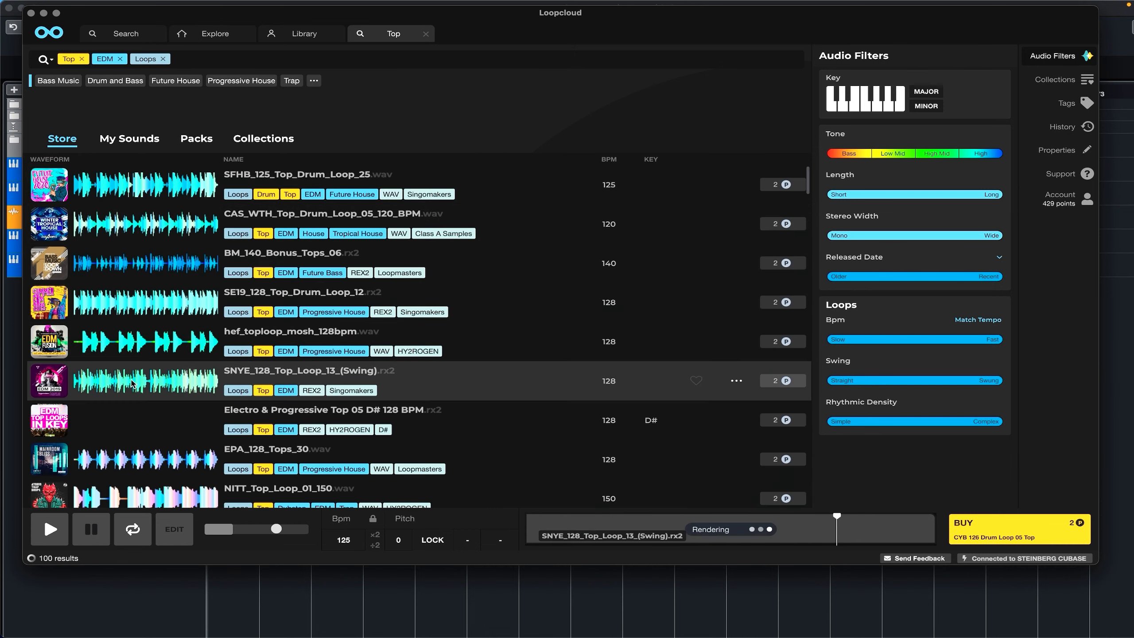
pyautogui.scroll(-2, 132, 382)
pyautogui.scroll(-1, 131, 380)
pyautogui.click(147, 449)
# Preview SFHB_125_Top_Drum_Loop_18, ST_TPH_Top_Drum_Loop_19_120_BPM and SM20_130_Top_Drum_Loop_01 further down the results
pyautogui.scroll(-6, 147, 447)
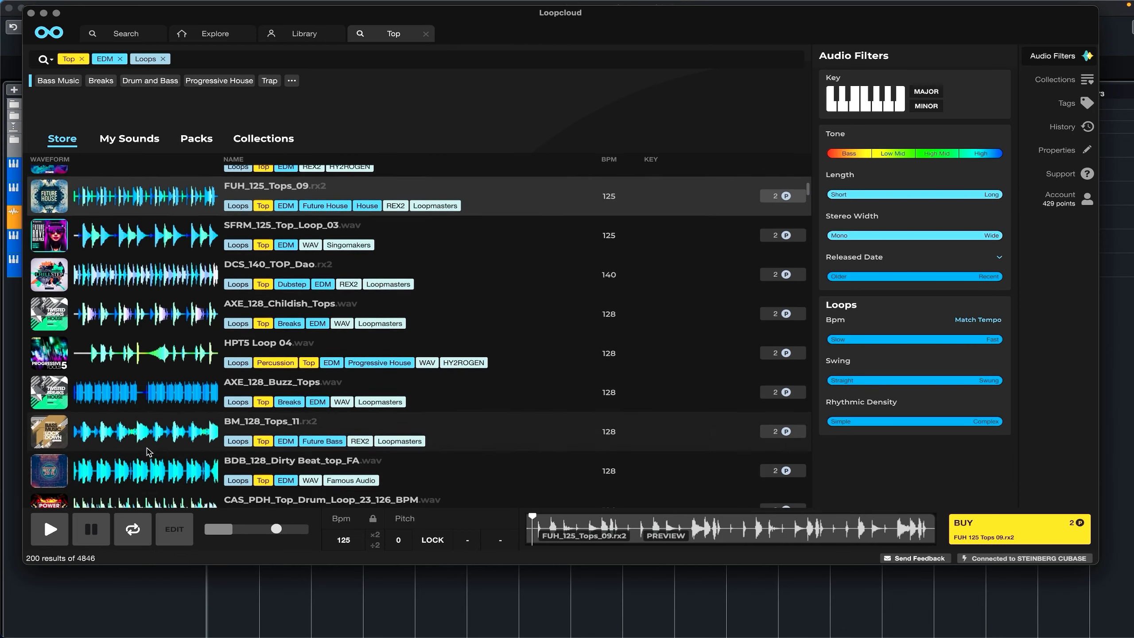
pyautogui.scroll(-9, 145, 379)
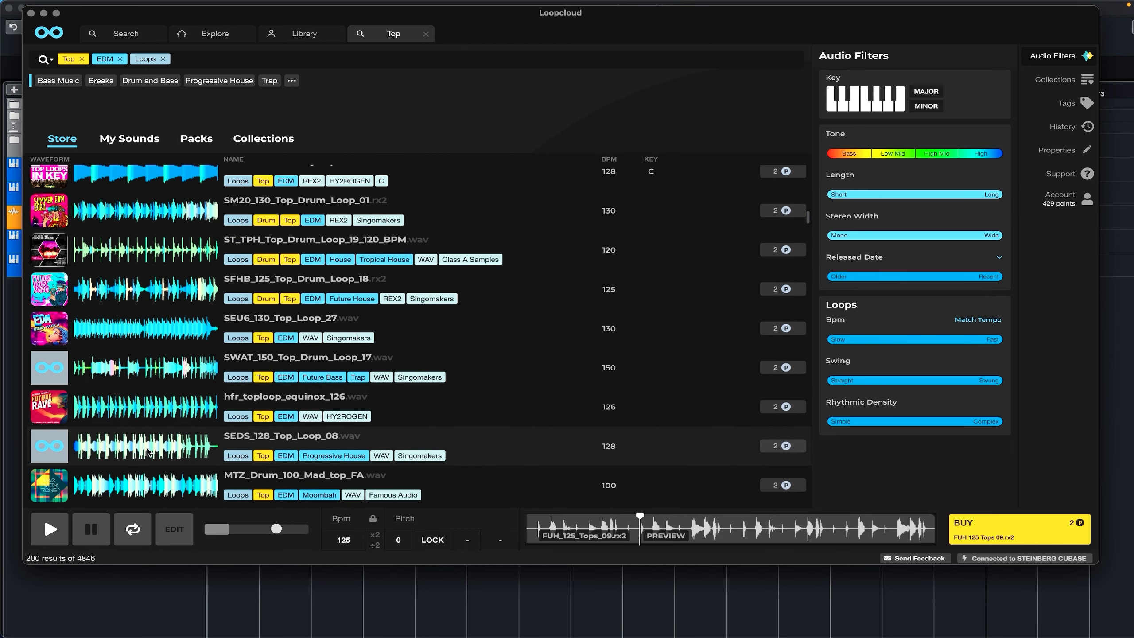
pyautogui.click(143, 288)
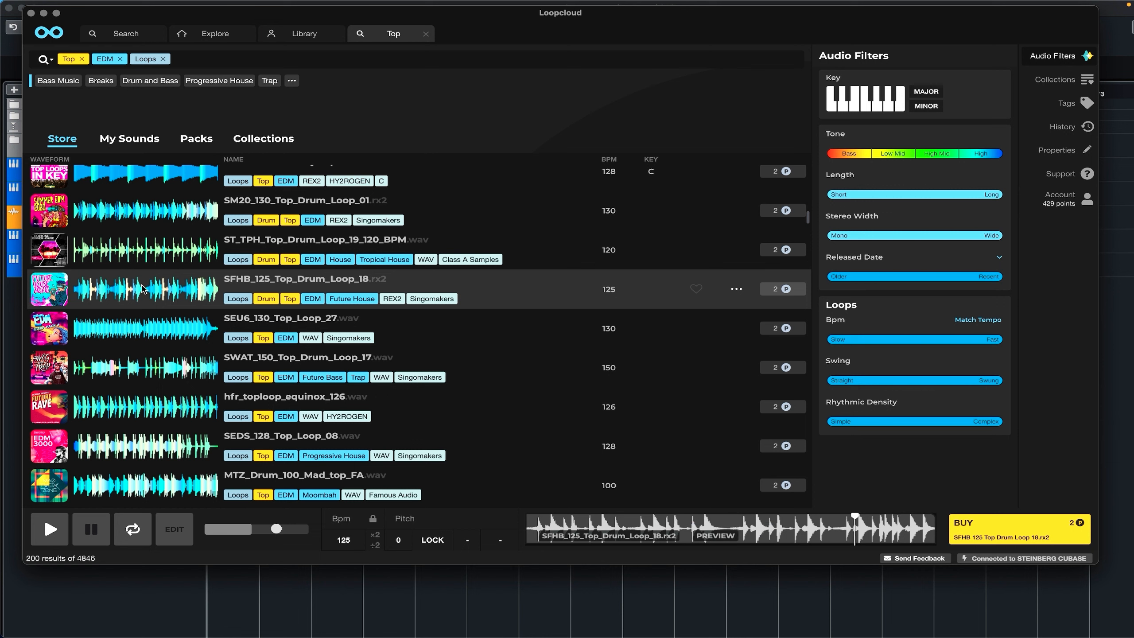
pyautogui.click(146, 251)
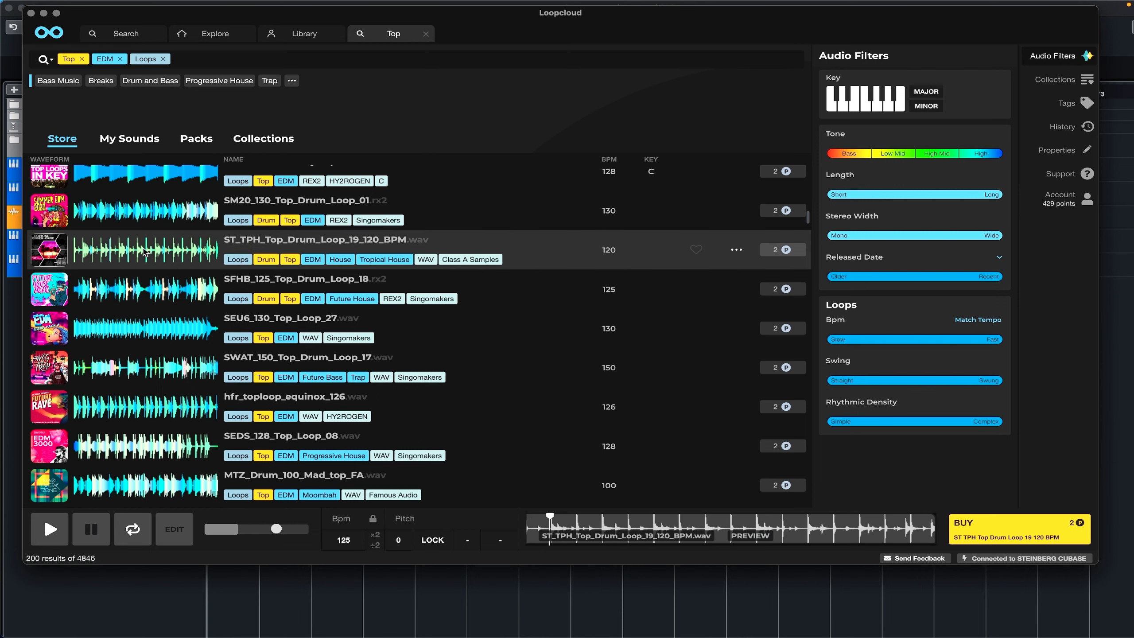
pyautogui.click(158, 214)
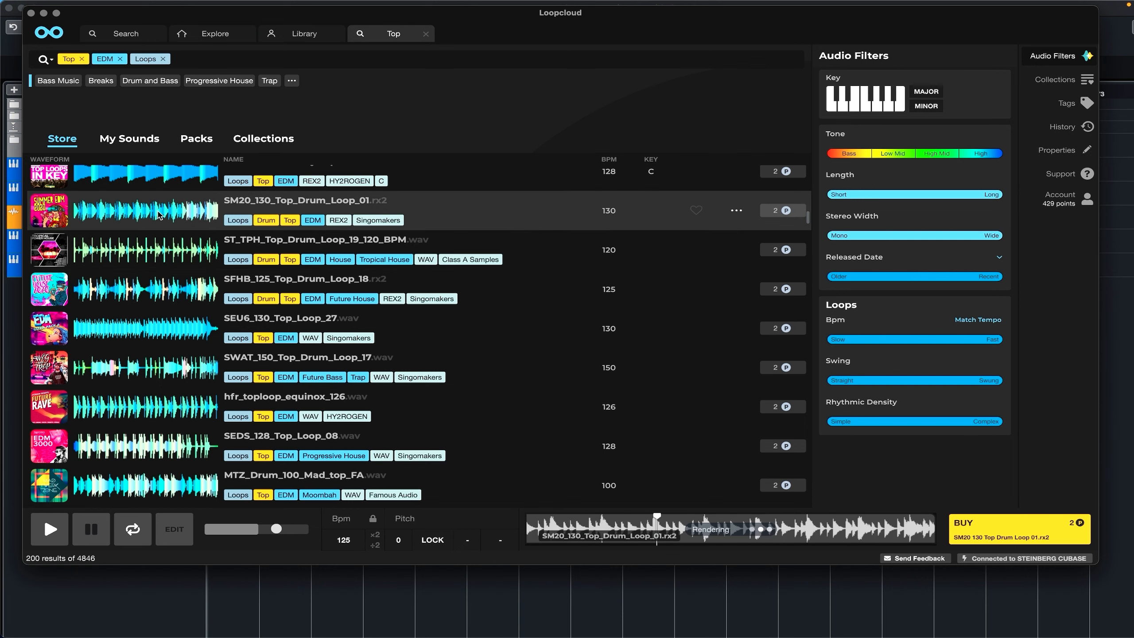
# Preview the loops hfr_toploop_equinox_126, MTZ_Drum_100_Mad_top_FA and SNYE_105_Top_Loop_32
pyautogui.scroll(-3, 165, 328)
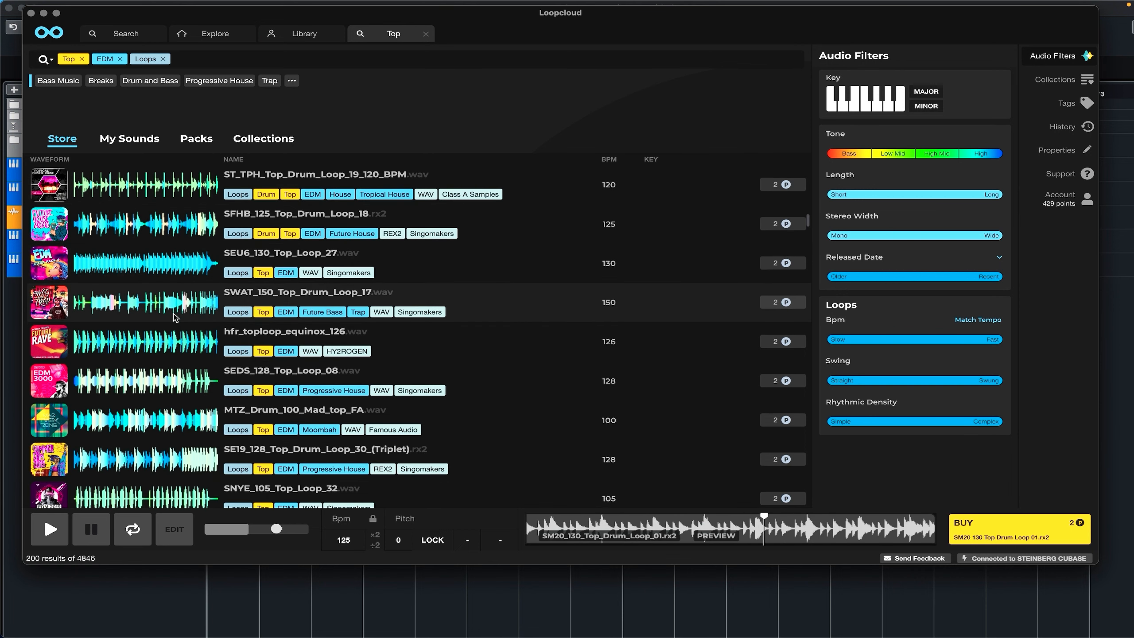
pyautogui.click(170, 341)
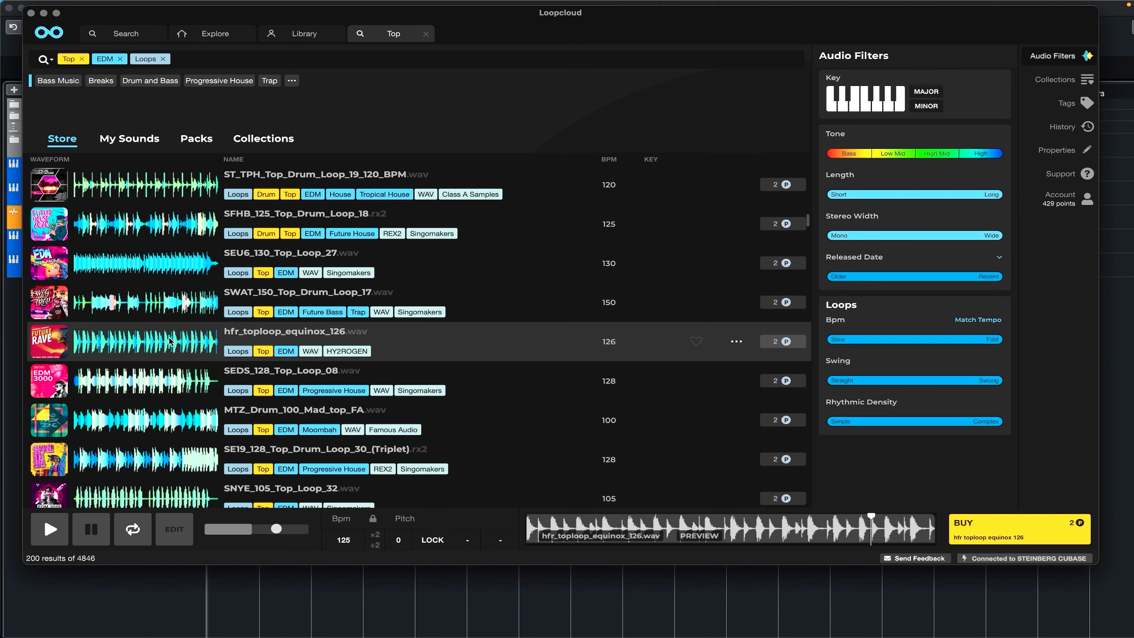
pyautogui.click(166, 428)
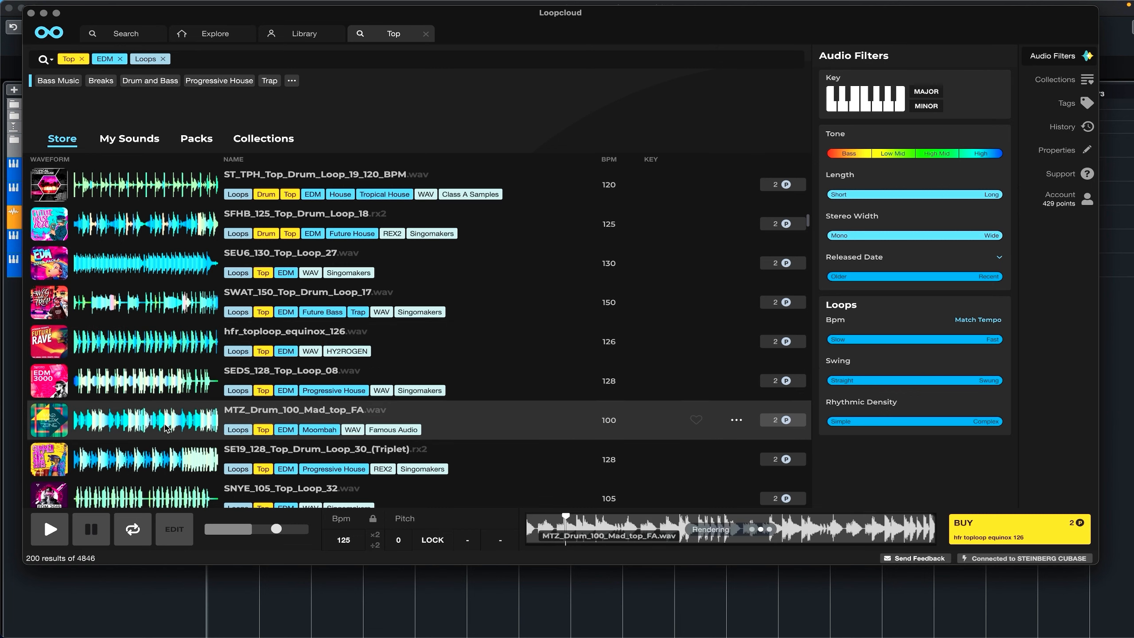
pyautogui.scroll(-3, 168, 430)
pyautogui.click(163, 433)
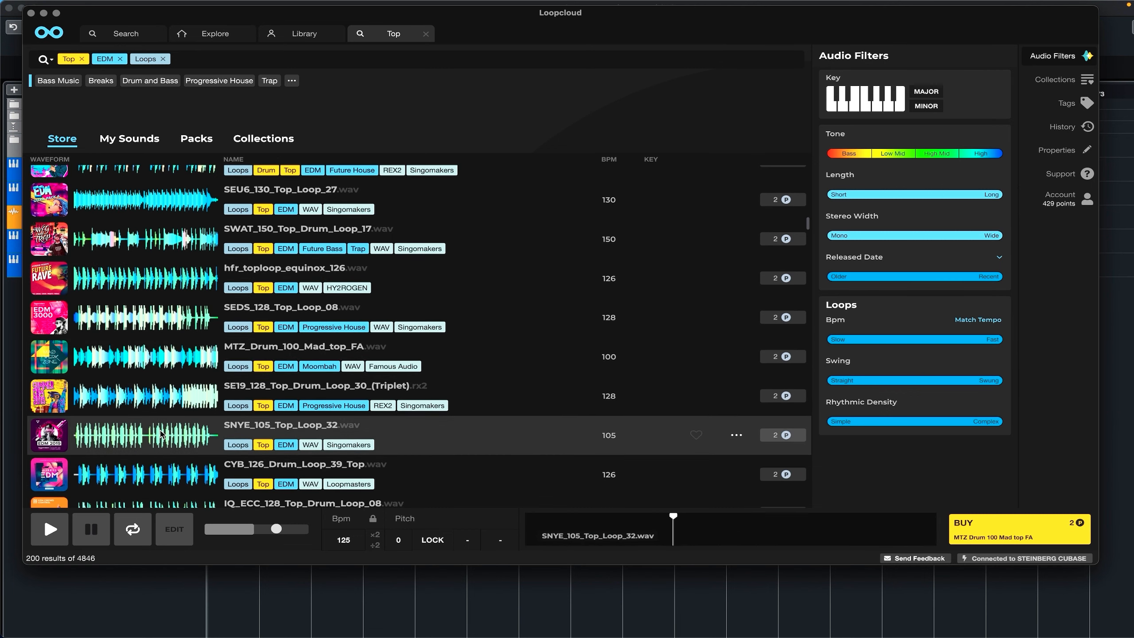
# Audition SEDS_128_Top_Loop_02, AXE_128_Garaged_Tops and BFM_CPM_13_Top_100bpm_A#m_Analog_Top
pyautogui.scroll(-5, 162, 434)
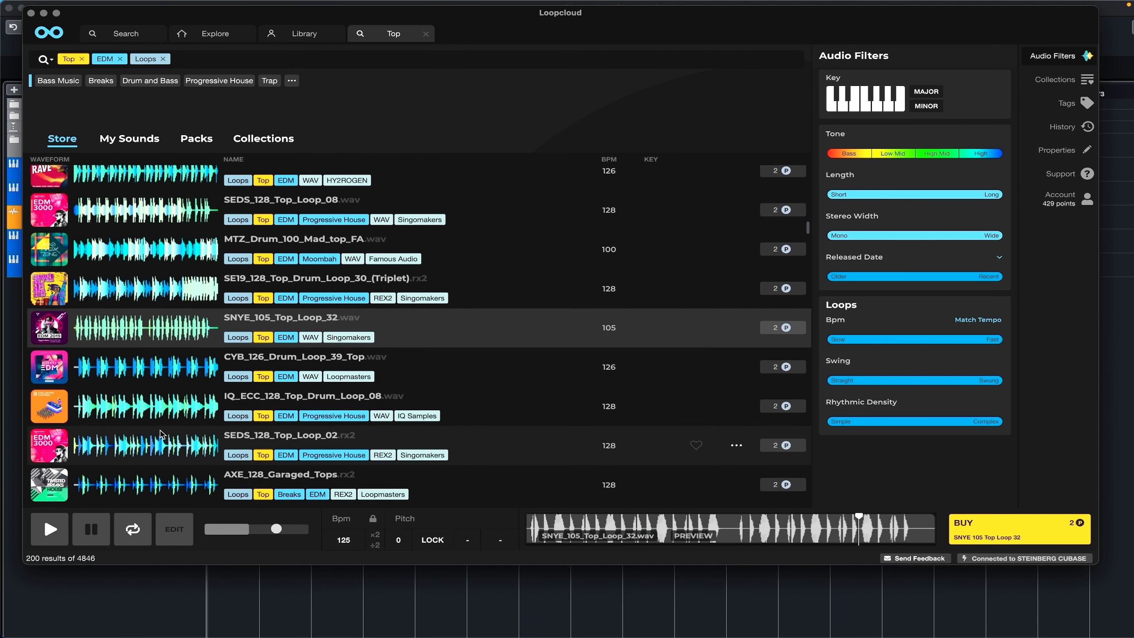
pyautogui.click(161, 440)
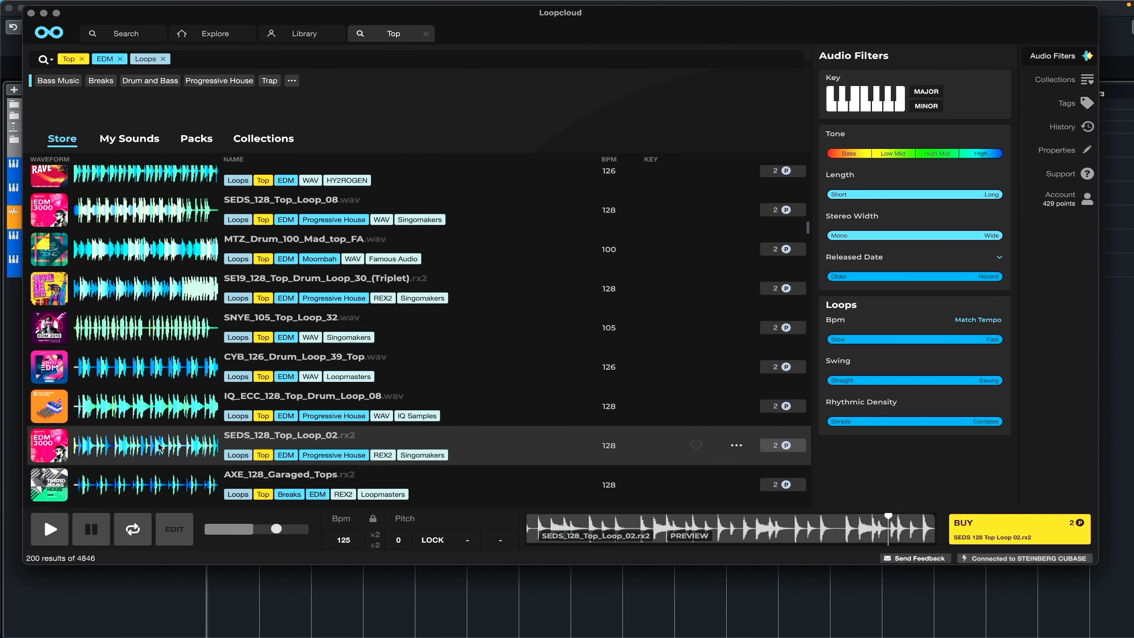
pyautogui.scroll(-3, 160, 447)
pyautogui.click(166, 426)
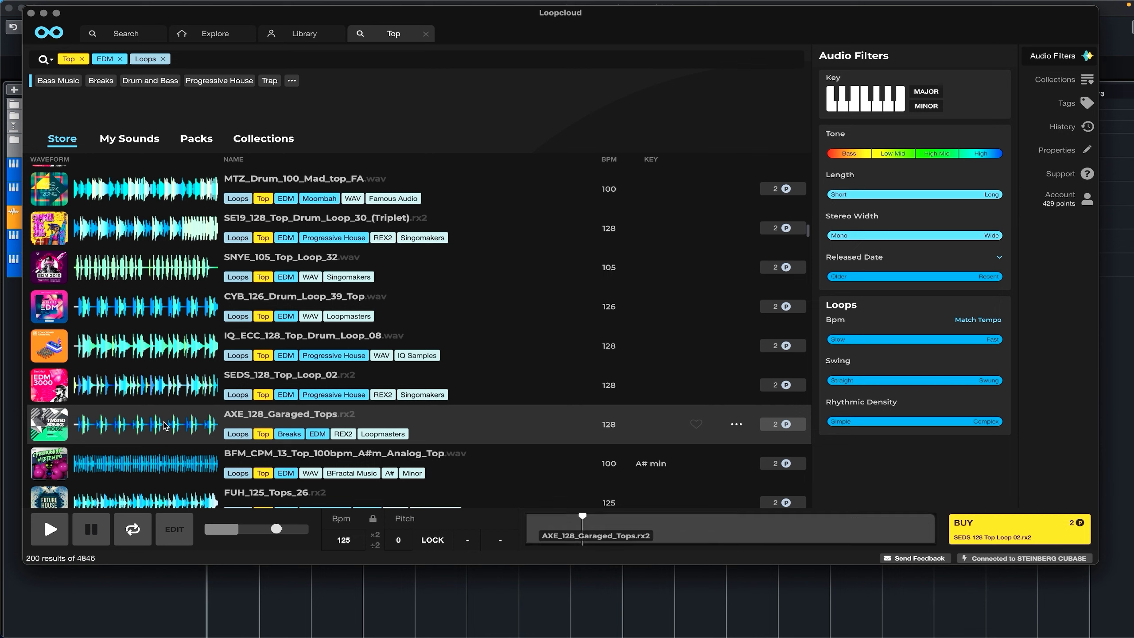
pyautogui.scroll(-4, 163, 420)
pyautogui.click(159, 383)
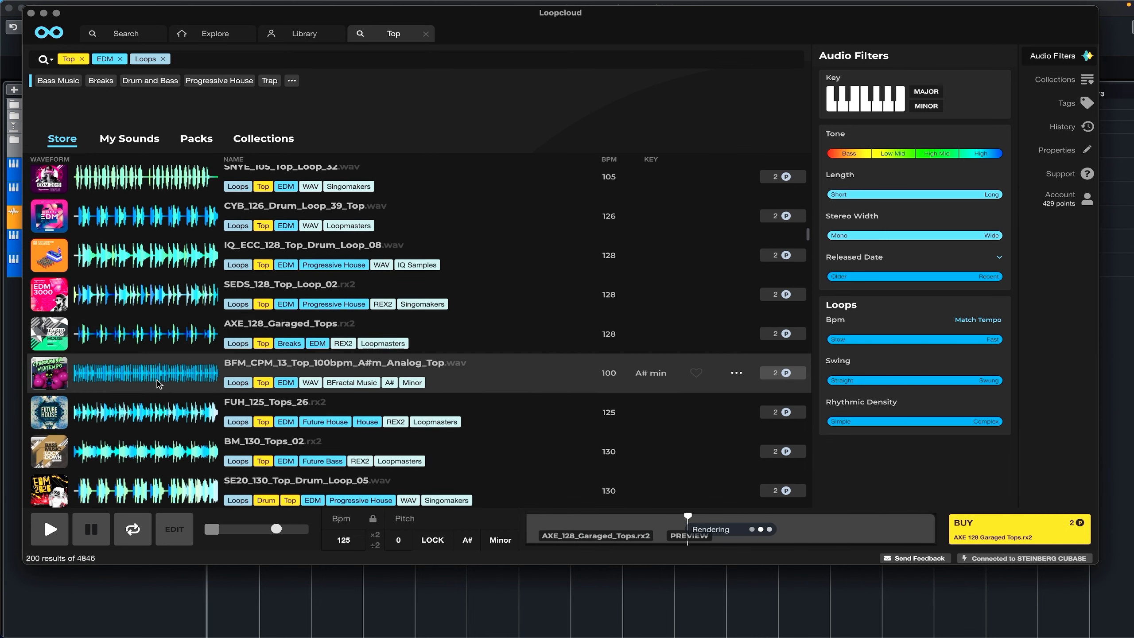
# Audition the BM_130_Tops_02 and FUH_125_Tops_26 loops, and look through the results below them
pyautogui.scroll(-3, 159, 383)
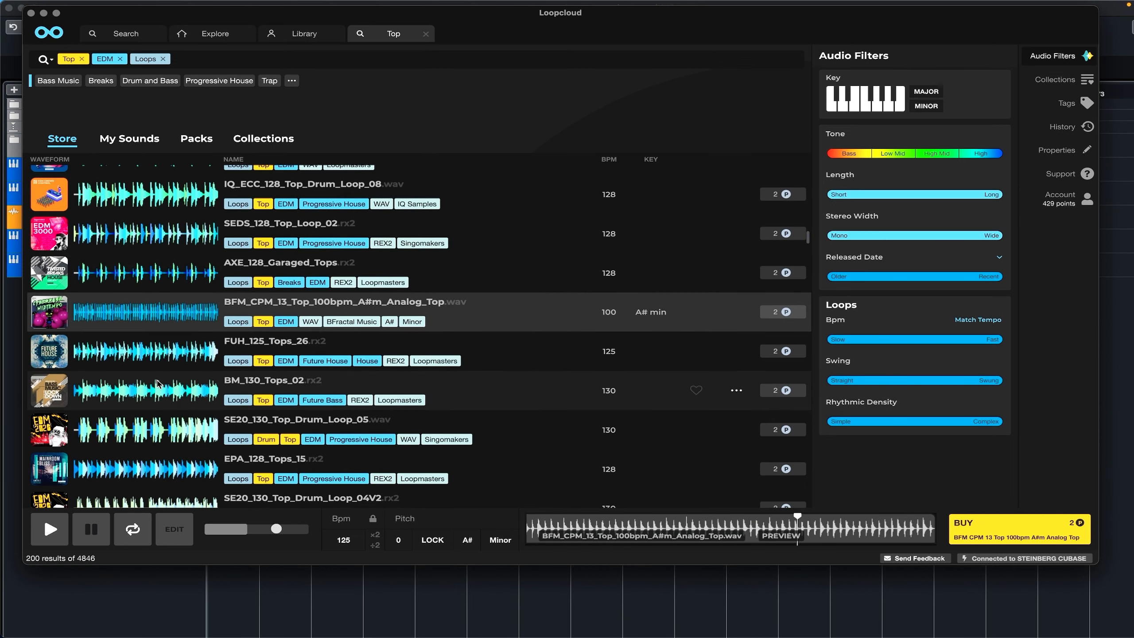
pyautogui.click(157, 383)
pyautogui.click(161, 362)
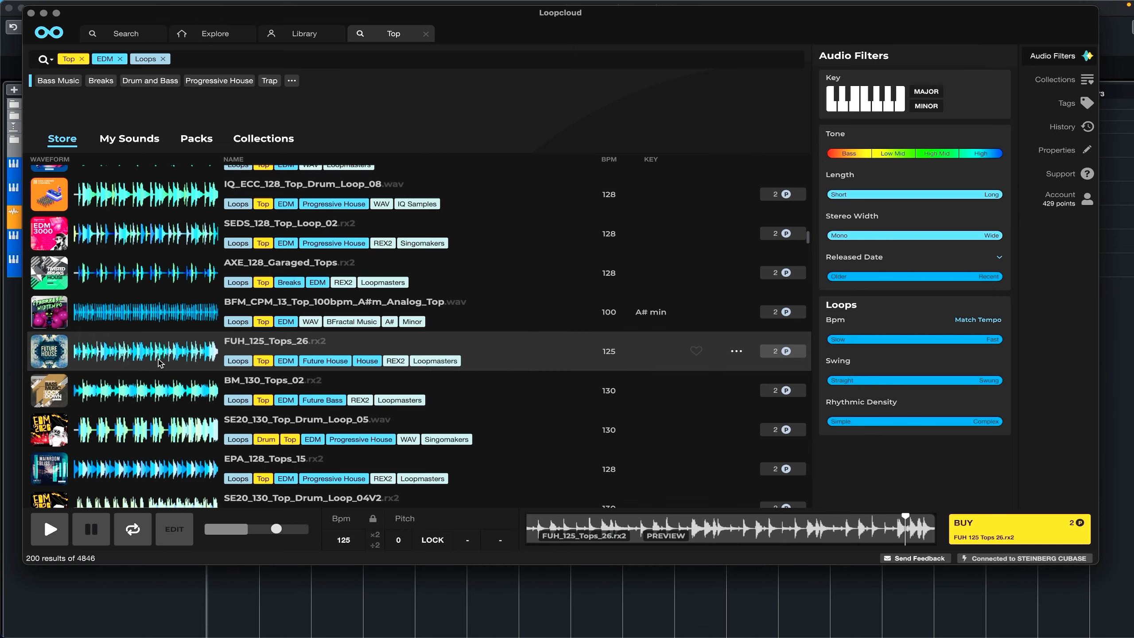
pyautogui.scroll(-3, 160, 362)
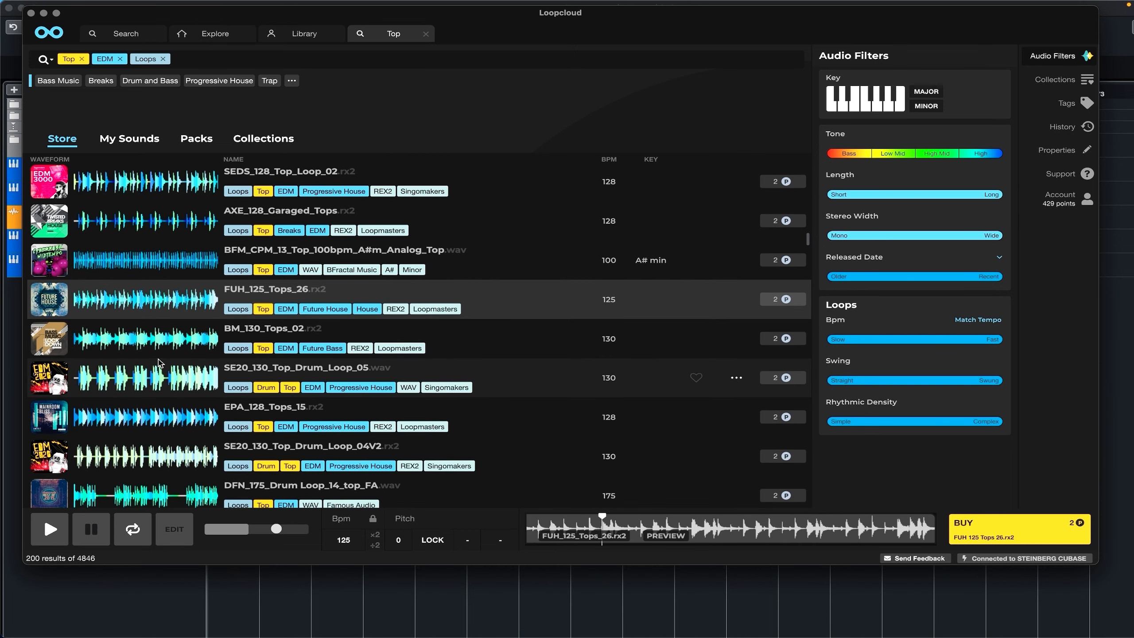
pyautogui.scroll(-3, 159, 363)
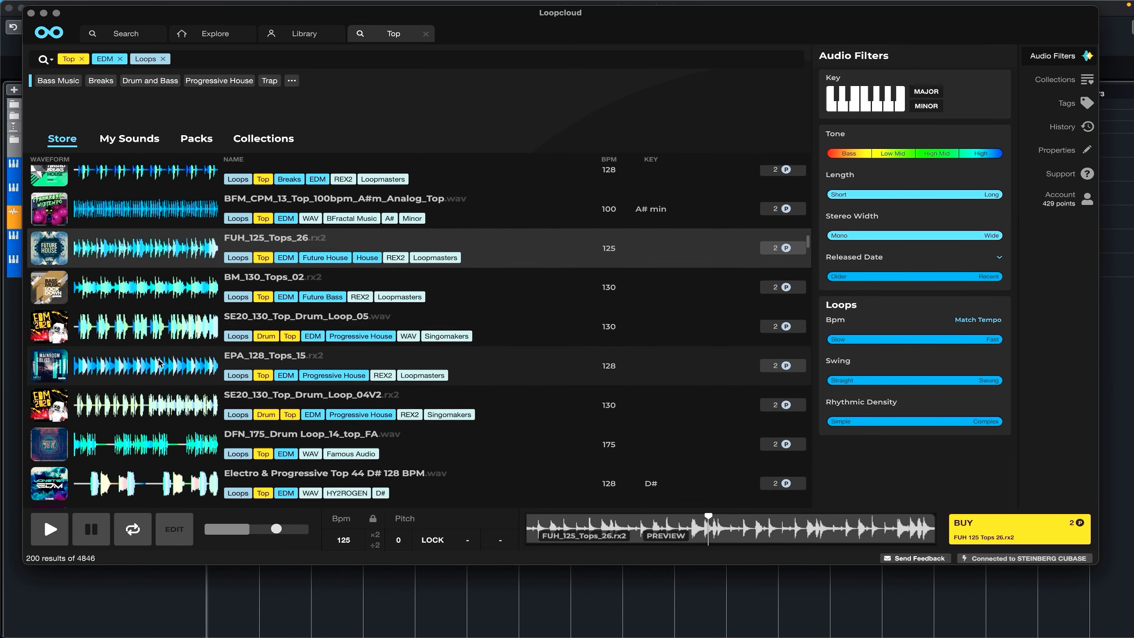
# Audition DFN_175_Drum Loop_14_top_FA, SNYE_128_F_Top_Loop_23_(Triplet) and SFR2_125_Top_Drum_Loop_05 further down the results
pyautogui.scroll(-4, 176, 404)
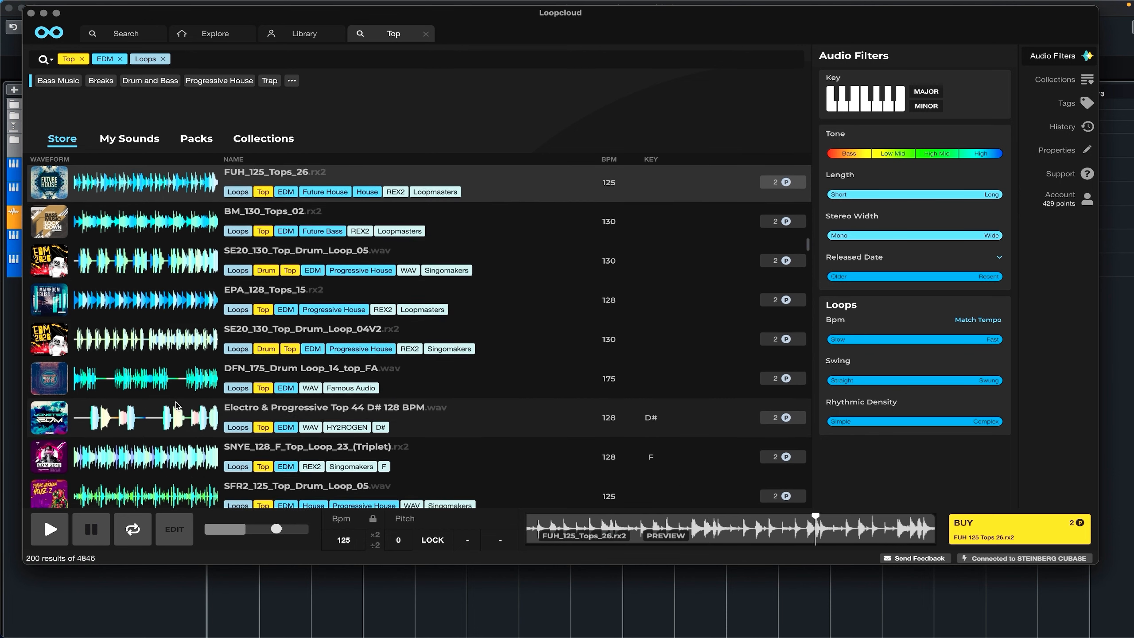
pyautogui.click(174, 386)
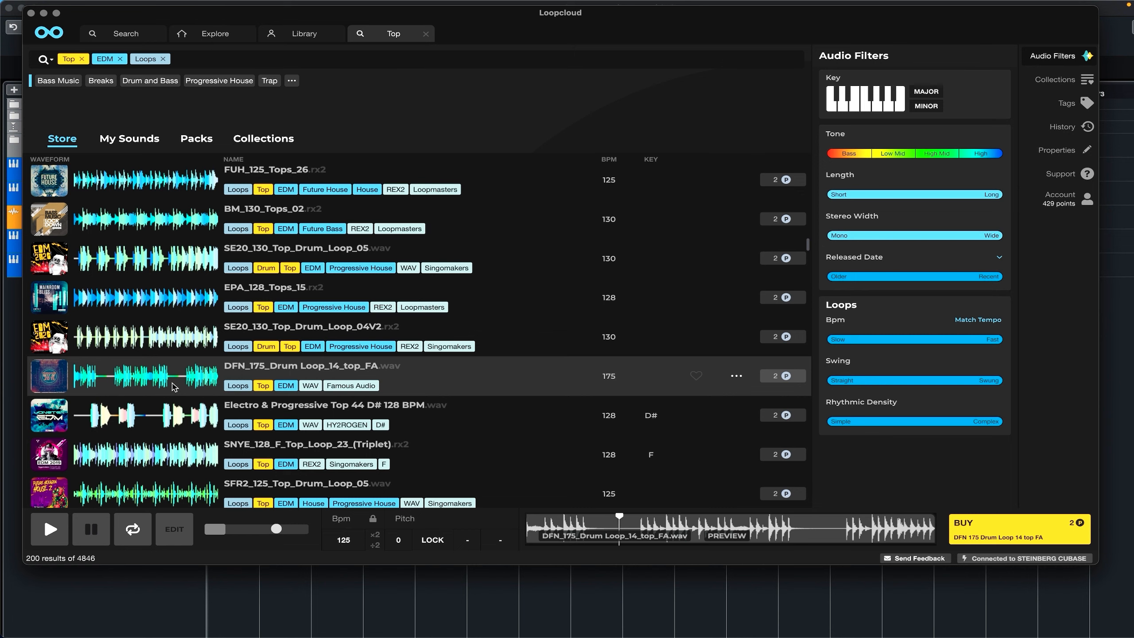
pyautogui.click(169, 460)
pyautogui.scroll(-1, 168, 460)
pyautogui.scroll(-3, 169, 462)
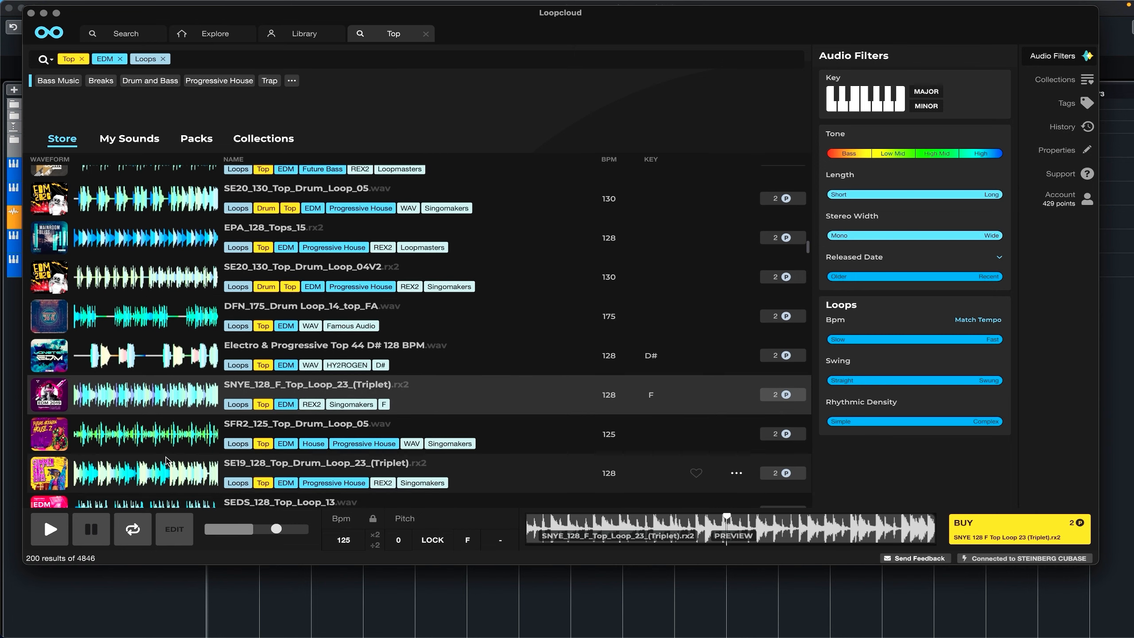
pyautogui.click(161, 443)
pyautogui.scroll(-4, 161, 443)
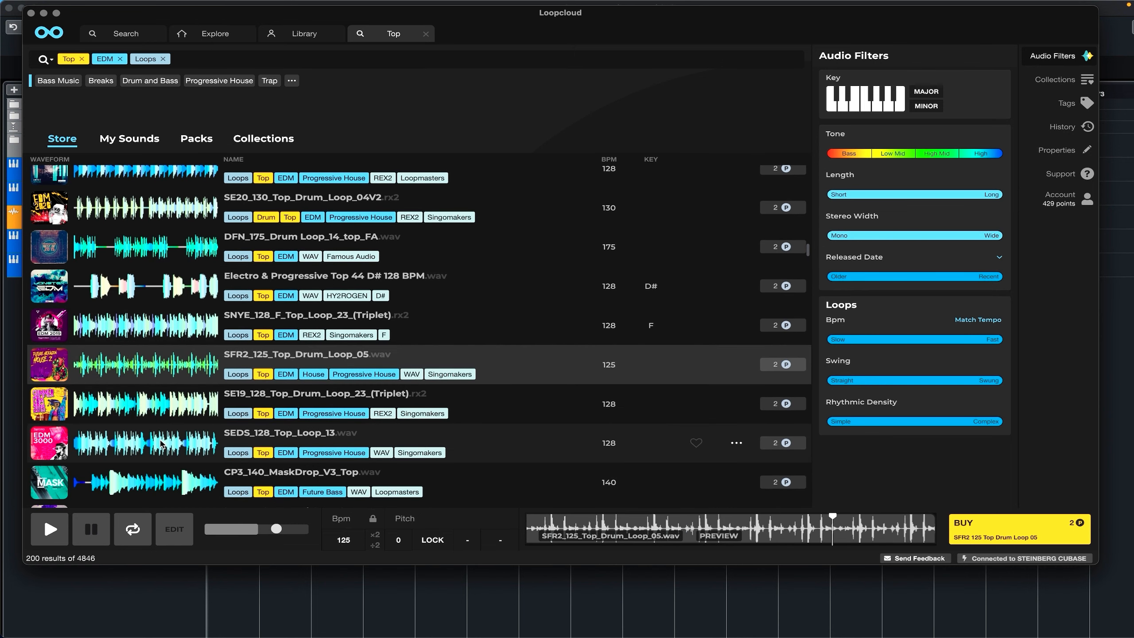
# Preview the loops SEDS_128_Top_Loop_13 and he4_toploop_radish_128bpm against the beat
pyautogui.click(162, 443)
pyautogui.scroll(-4, 162, 443)
pyautogui.scroll(-1, 162, 444)
pyautogui.click(161, 443)
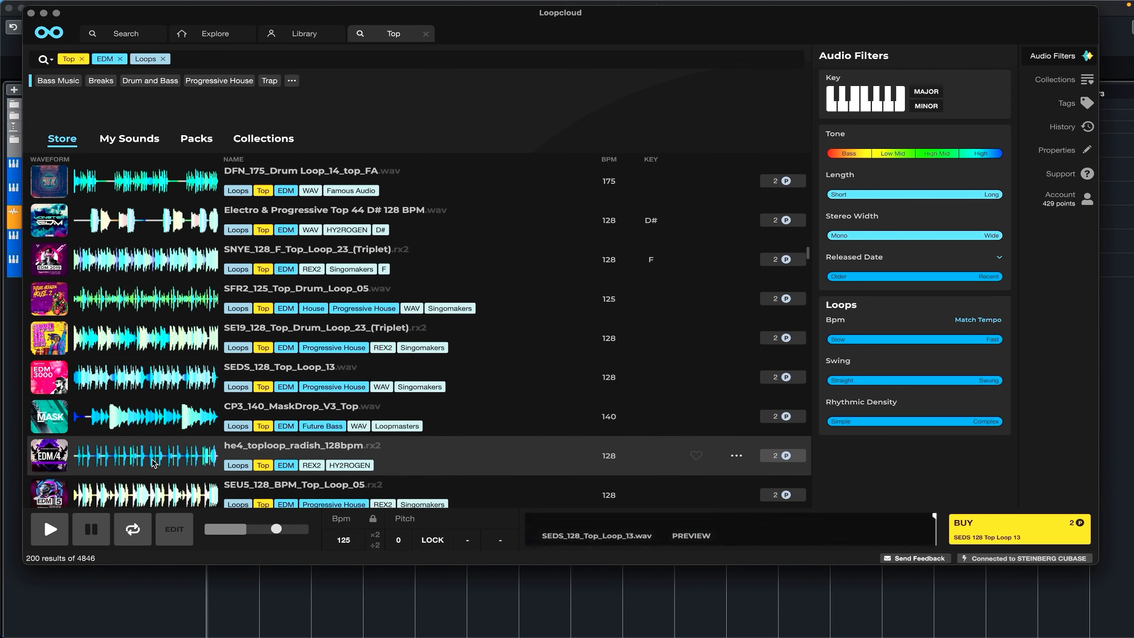
pyautogui.scroll(-4, 153, 463)
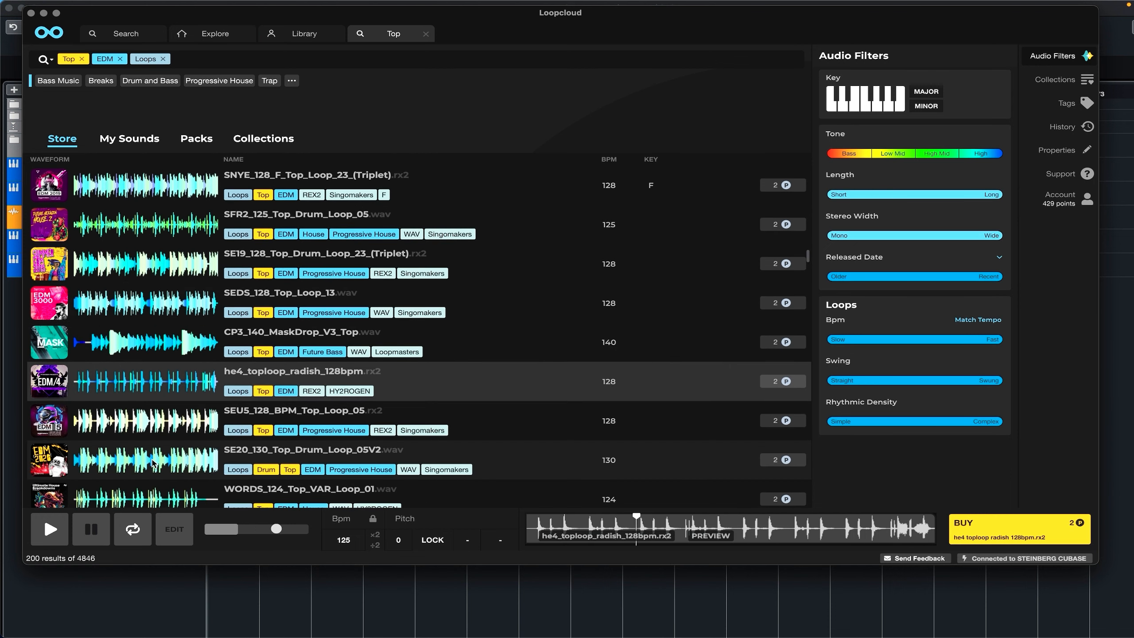
pyautogui.scroll(-6, 154, 463)
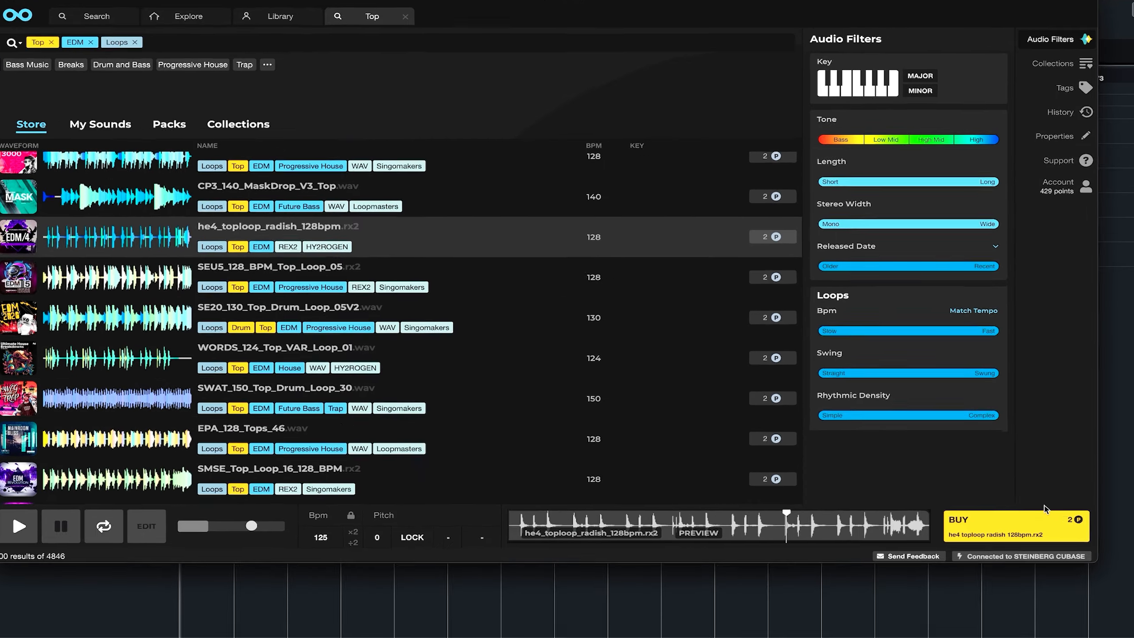
# Buy he4_toploop_radish_128bpm and import it into the Cubase project as a new audio track, copying the file to the project folder
pyautogui.click(1012, 525)
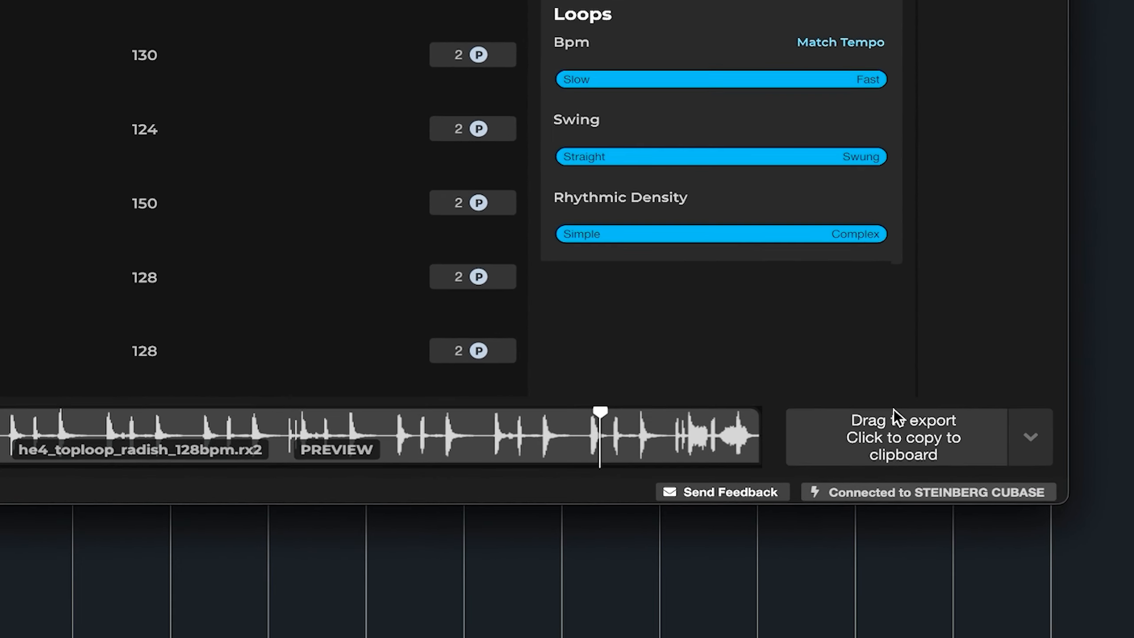
pyautogui.moveTo(916, 428); pyautogui.dragTo(316, 594)
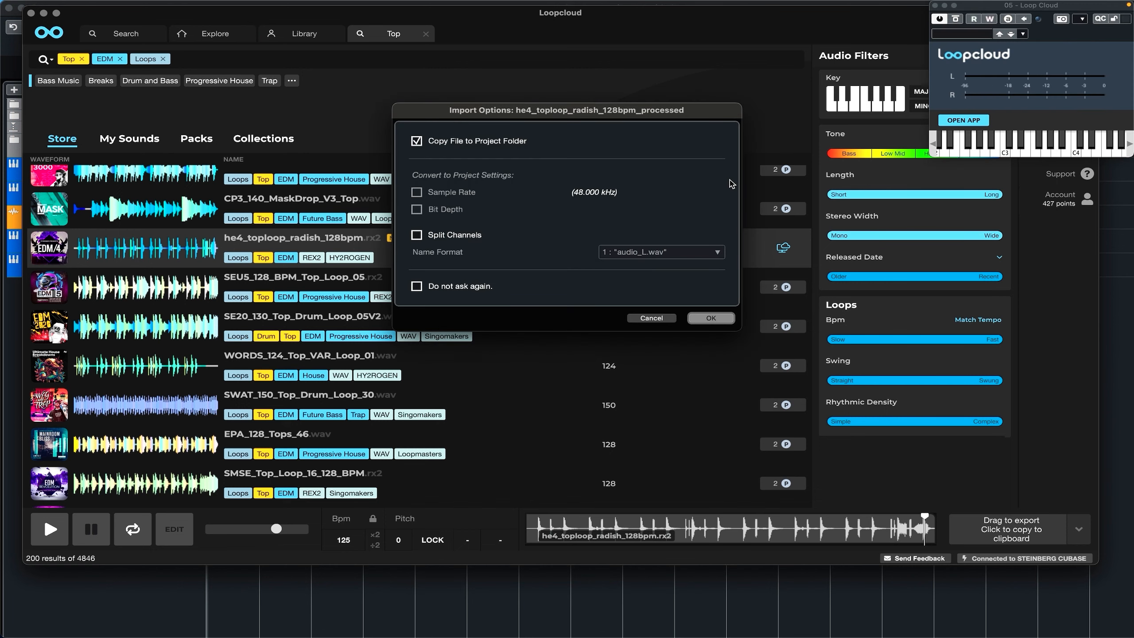
pyautogui.click(710, 318)
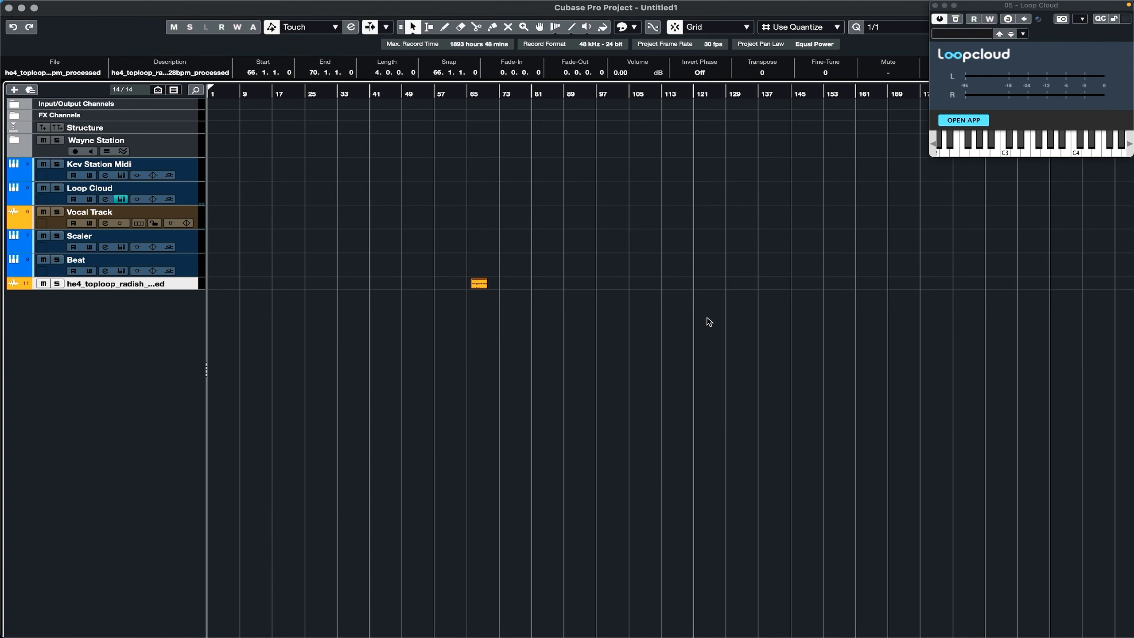
# Make the top loop track taller, move its clip to bar 1 and repeat it to fill four consecutive clips up to bar 17
pyautogui.hscroll(2, 620, 315)
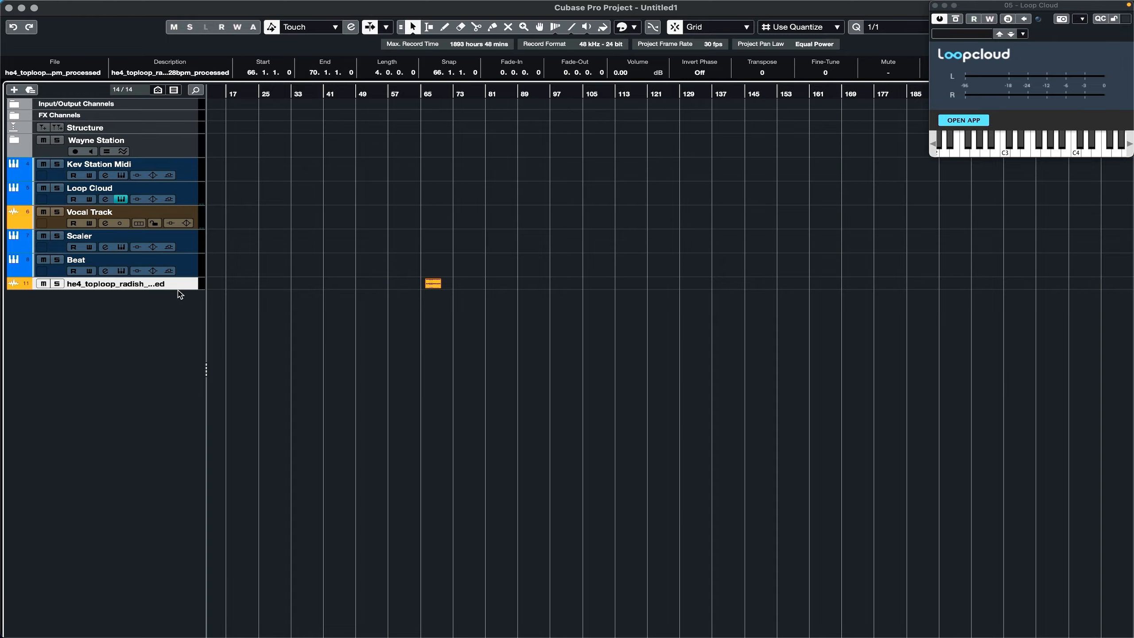
pyautogui.moveTo(179, 289); pyautogui.dragTo(178, 303)
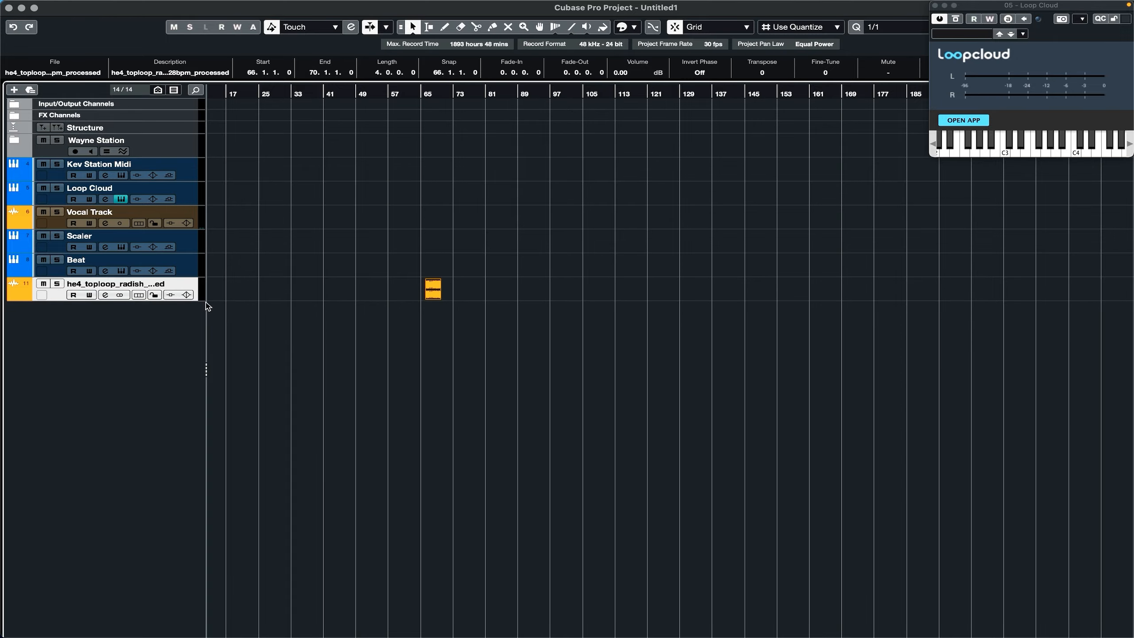
pyautogui.moveTo(431, 285); pyautogui.dragTo(203, 284)
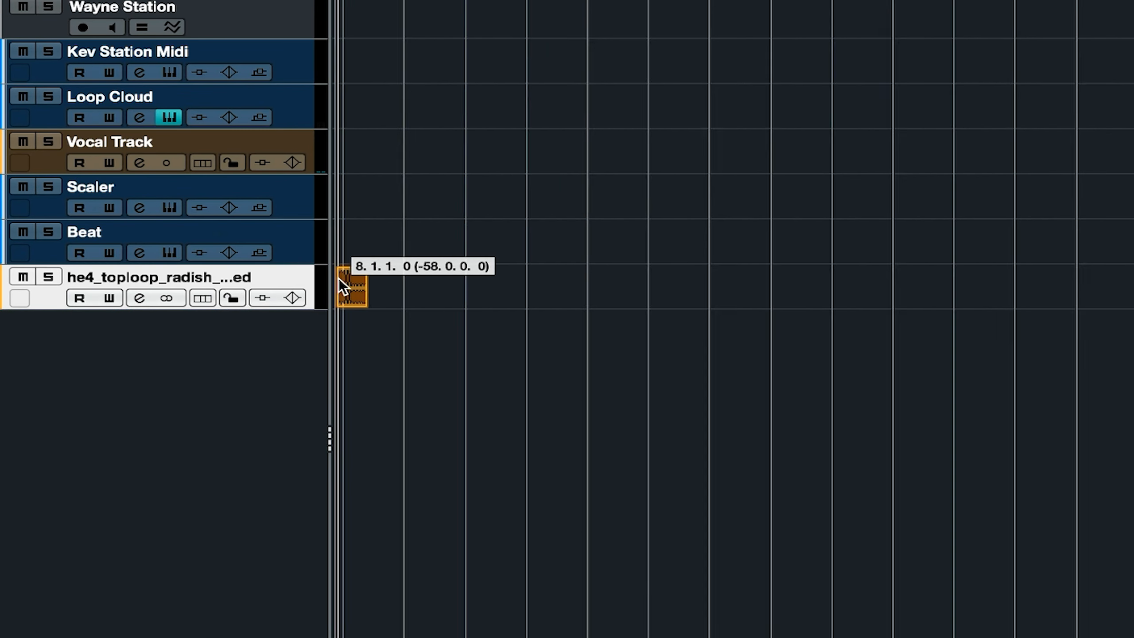
pyautogui.moveTo(325, 277); pyautogui.dragTo(441, 288)
pyautogui.moveTo(461, 331); pyautogui.dragTo(346, 275)
# Set the locators around the four loop clips, turn on cycle mode and start playback
pyautogui.press('p')
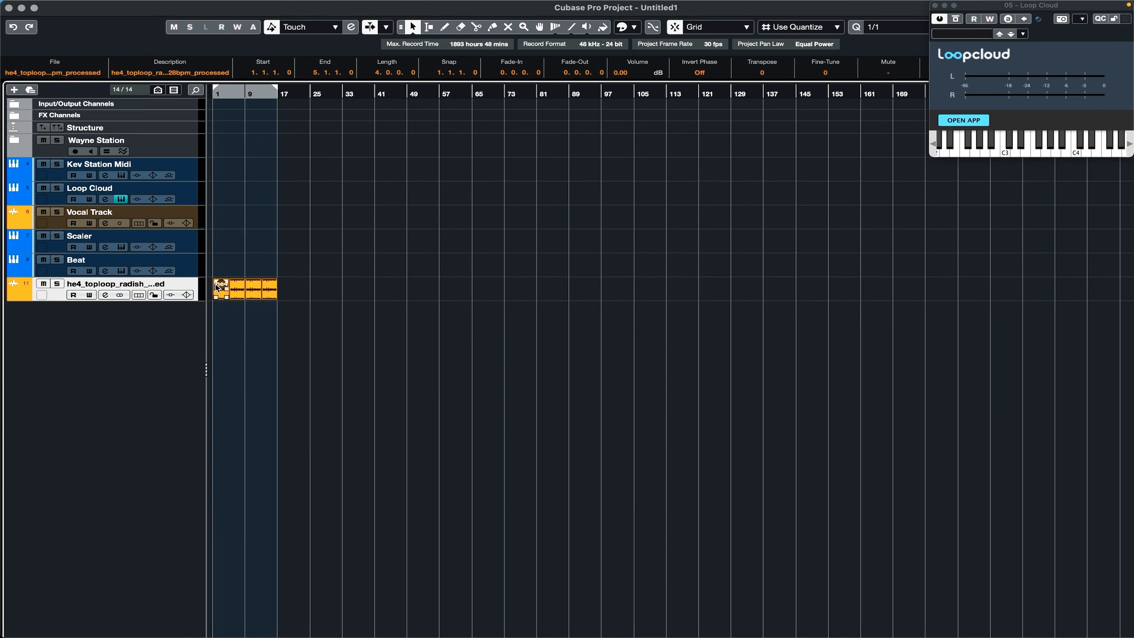
pyautogui.press('KP_Divide')
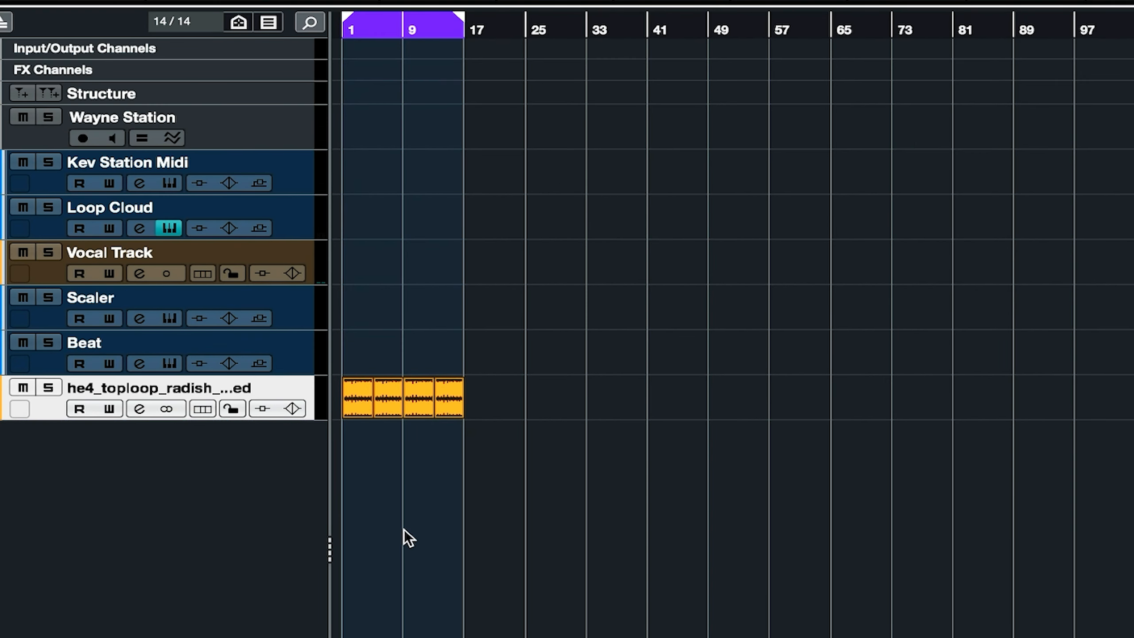
pyautogui.press('space')
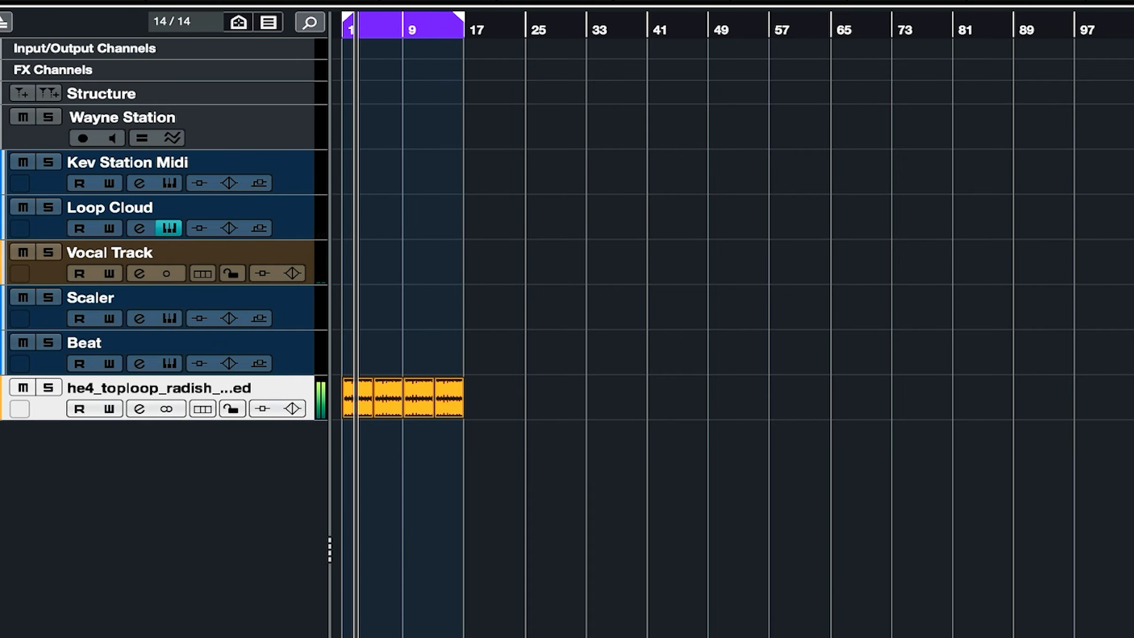
# Load the Curved Klavar Studio workspace and reposition the MixConsole so that the top loop's channel is visible
pyautogui.click(700, 1)
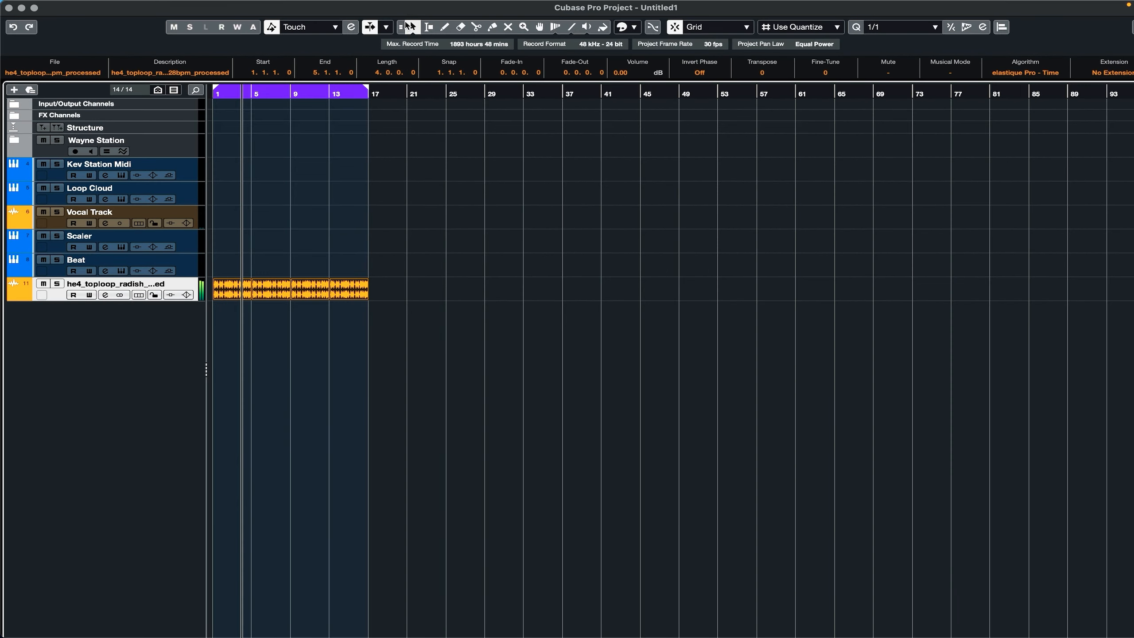
pyautogui.click(423, 6)
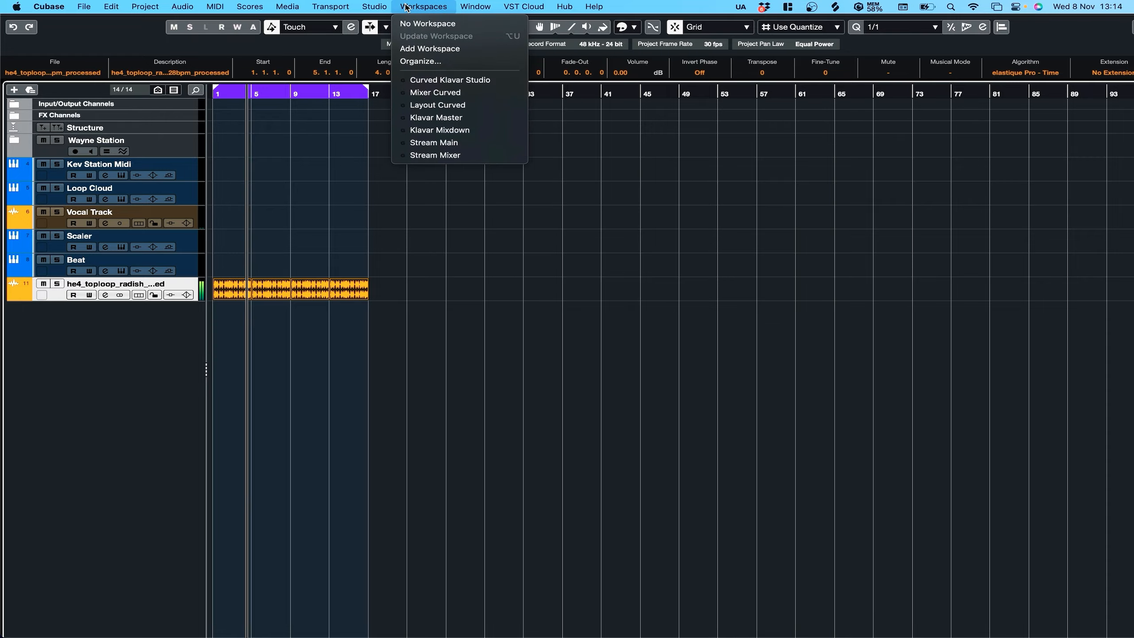
pyautogui.click(417, 79)
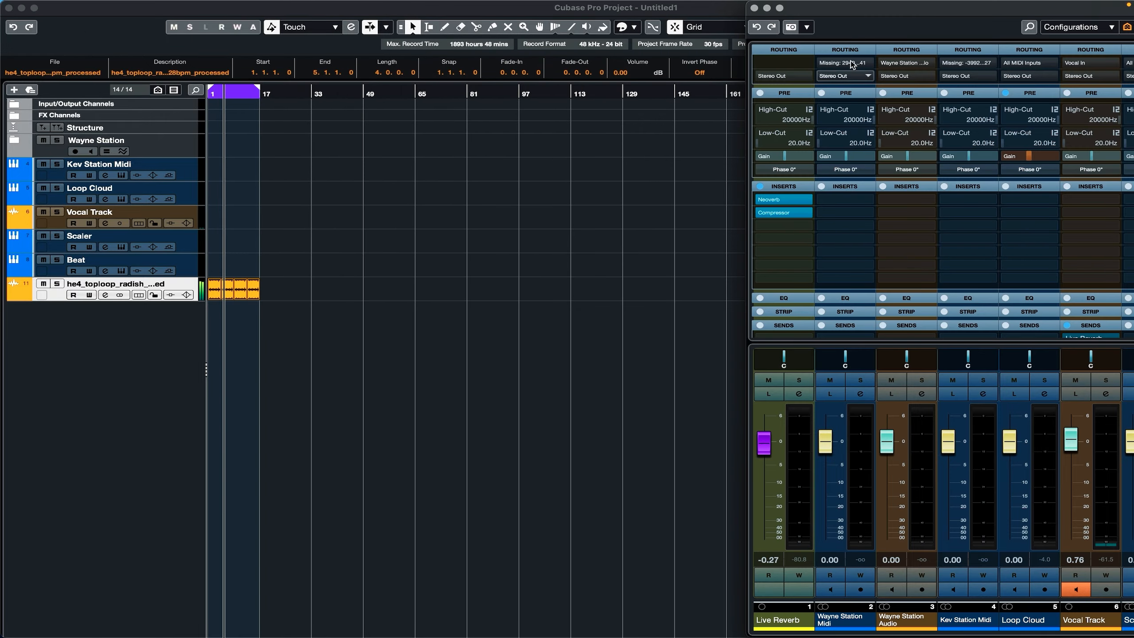
pyautogui.moveTo(862, 9); pyautogui.dragTo(172, 31)
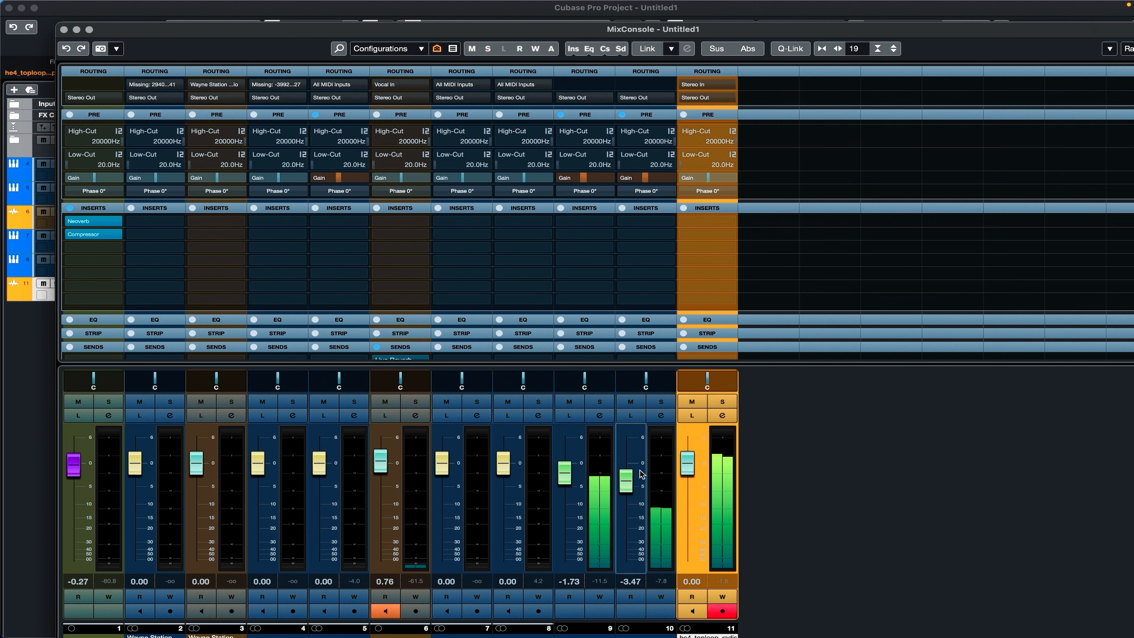
# Balance the top loop channel by lowering its pre gain to -7.9 dB and its fader to -5.15
pyautogui.moveTo(690, 474); pyautogui.dragTo(690, 485)
pyautogui.moveTo(704, 177); pyautogui.dragTo(700, 180)
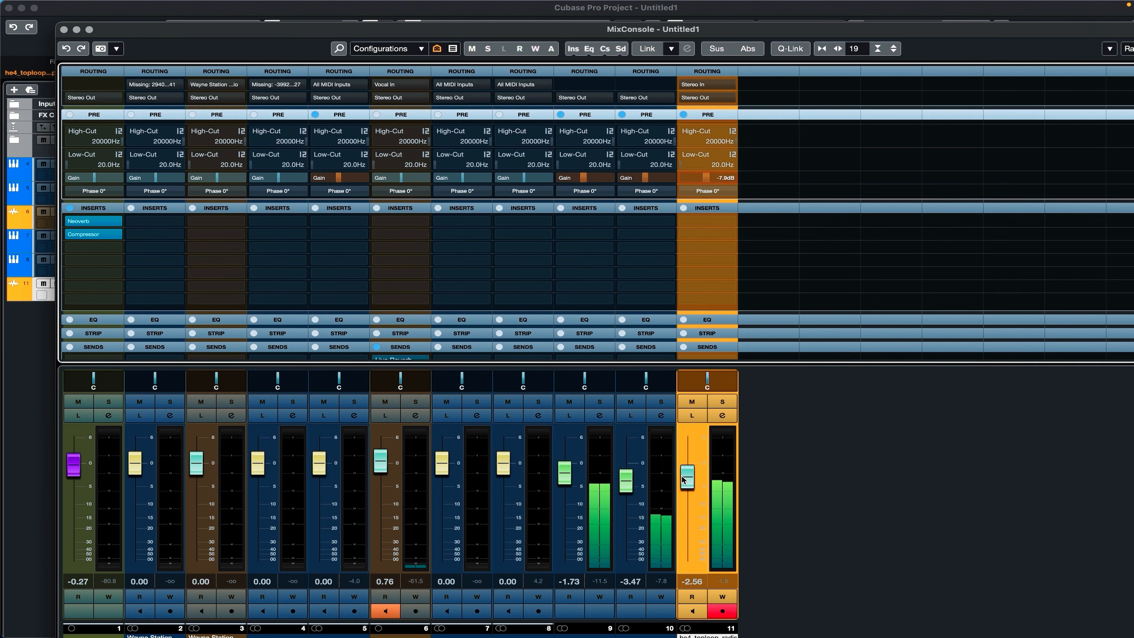
pyautogui.moveTo(682, 480); pyautogui.dragTo(684, 473)
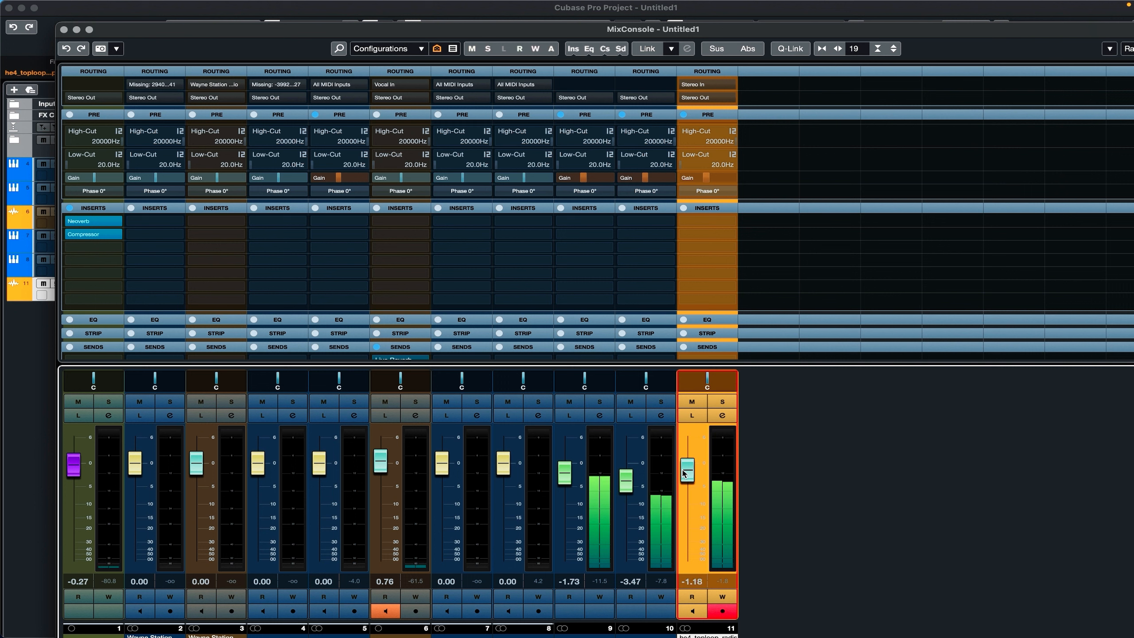
pyautogui.moveTo(684, 474); pyautogui.dragTo(681, 488)
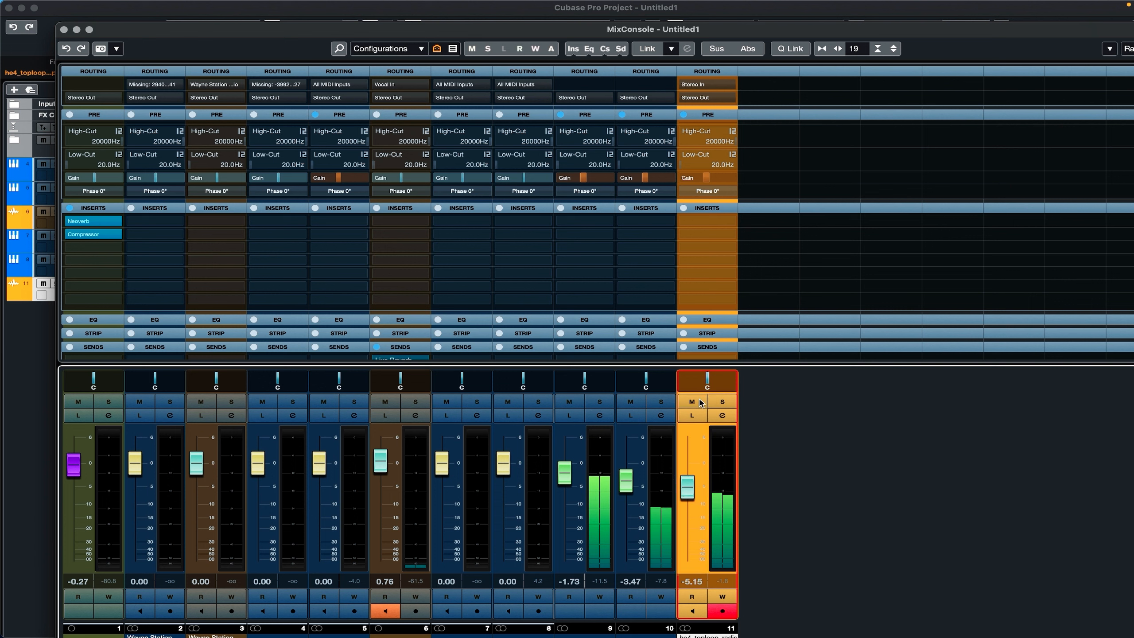
# Add CLA Epic Stereo as the first insert effect on the top loop channel
pyautogui.click(731, 222)
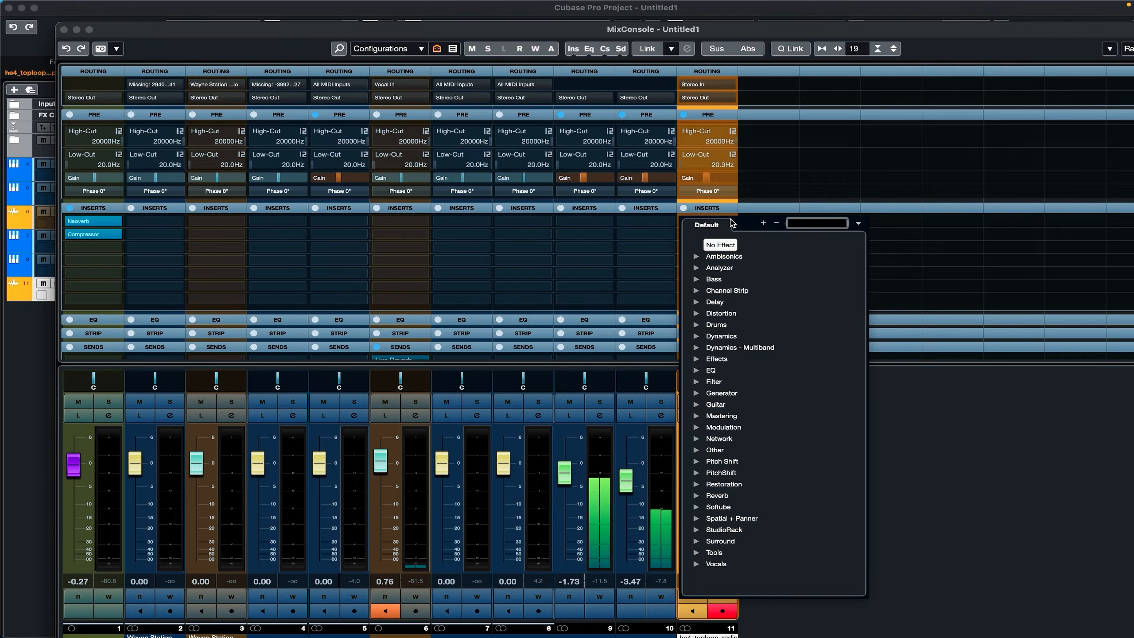
pyautogui.write('reve')
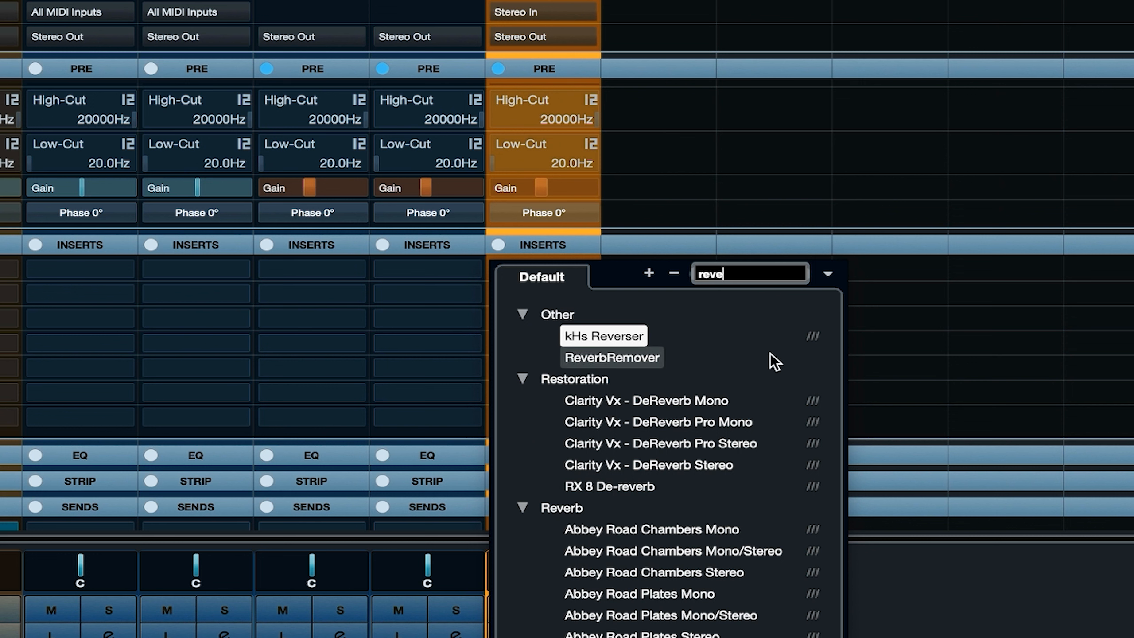
pyautogui.press('BackSpace')
pyautogui.press('BackSpace')
pyautogui.press('BackSpace')
pyautogui.press('BackSpace')
pyautogui.write('cla')
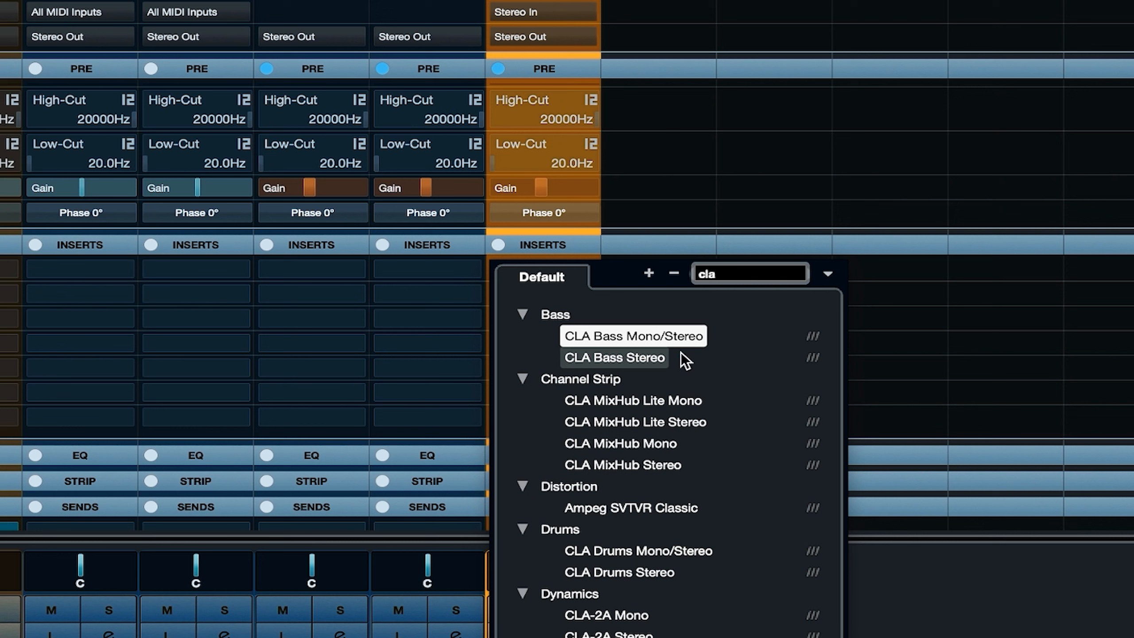
pyautogui.write(' epi')
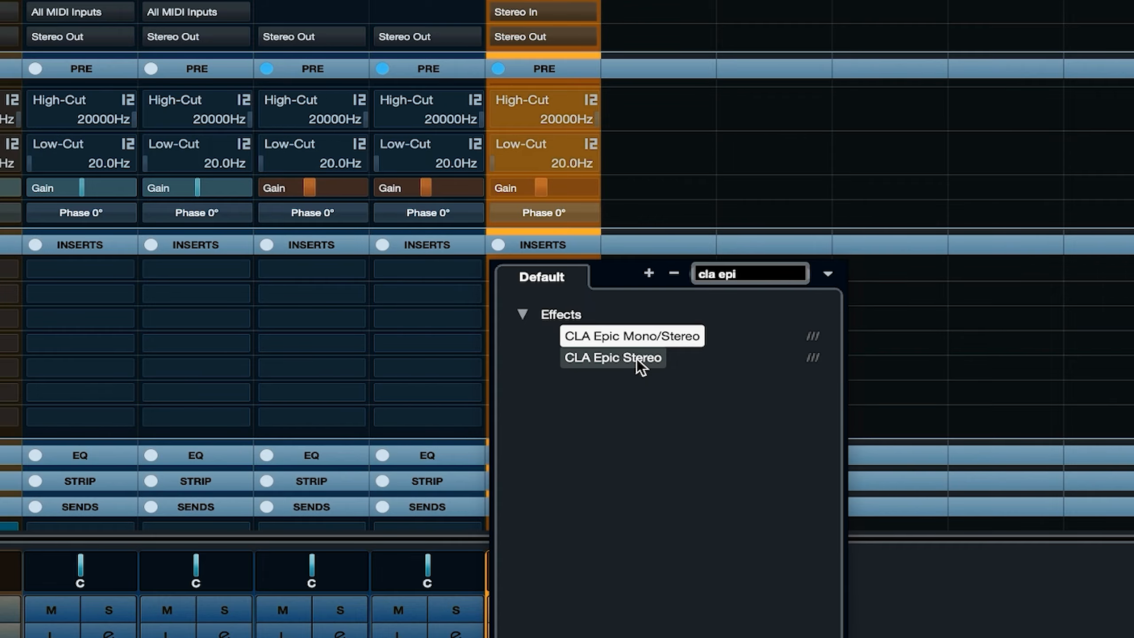
pyautogui.click(635, 358)
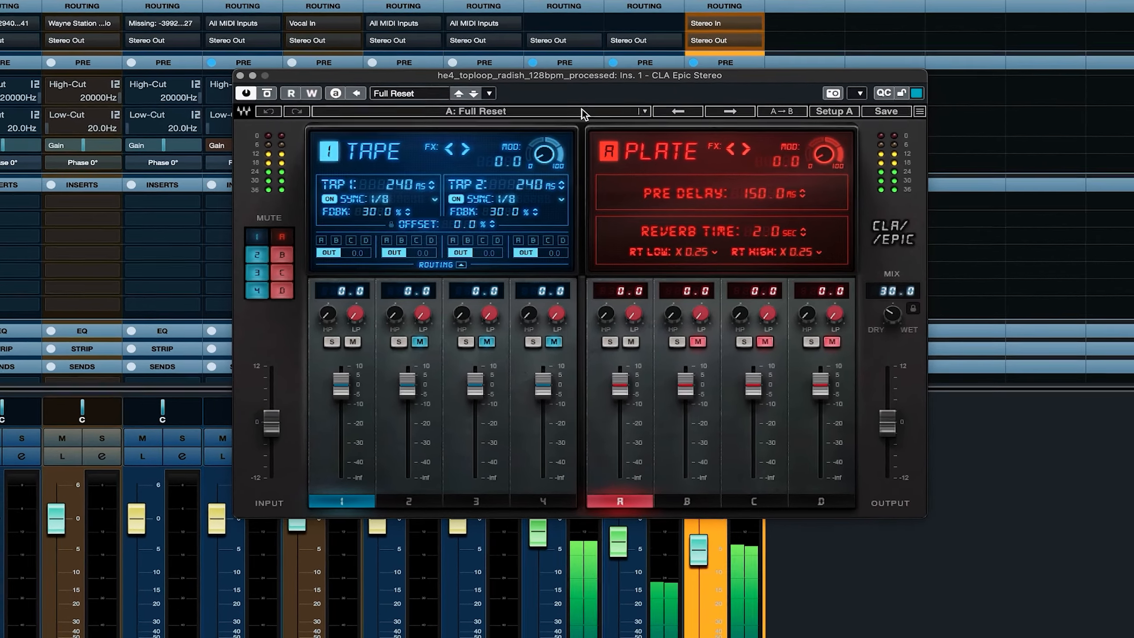
# Load the CLA drum preset The Room #1 in CLA Epic, set the mix to 16.5 and close the plug-in window
pyautogui.click(582, 111)
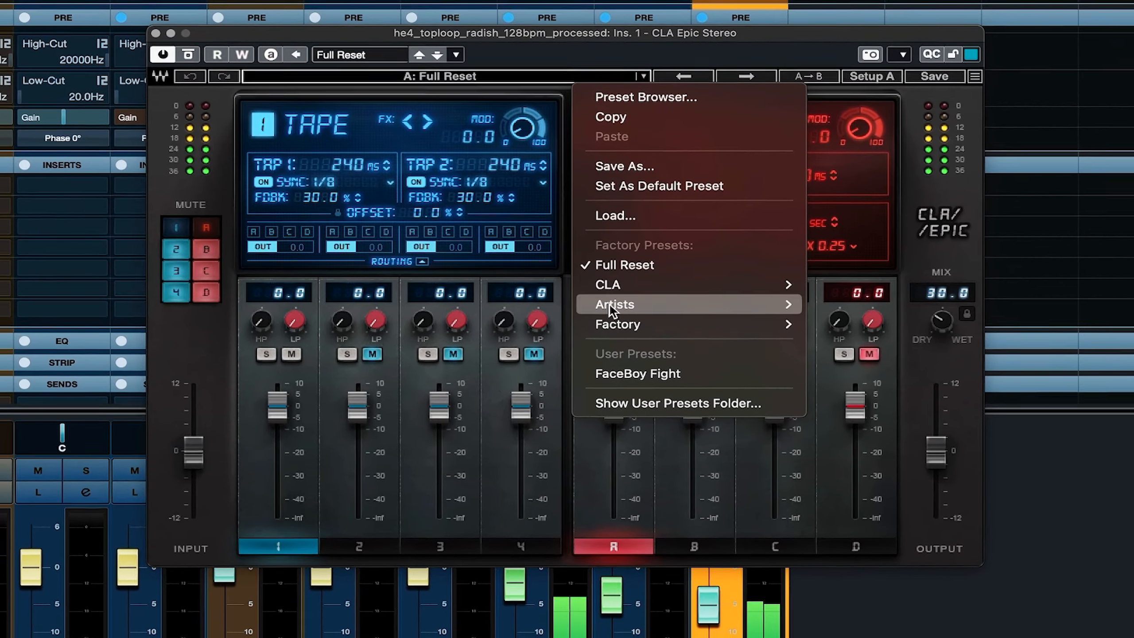
pyautogui.moveTo(613, 284)
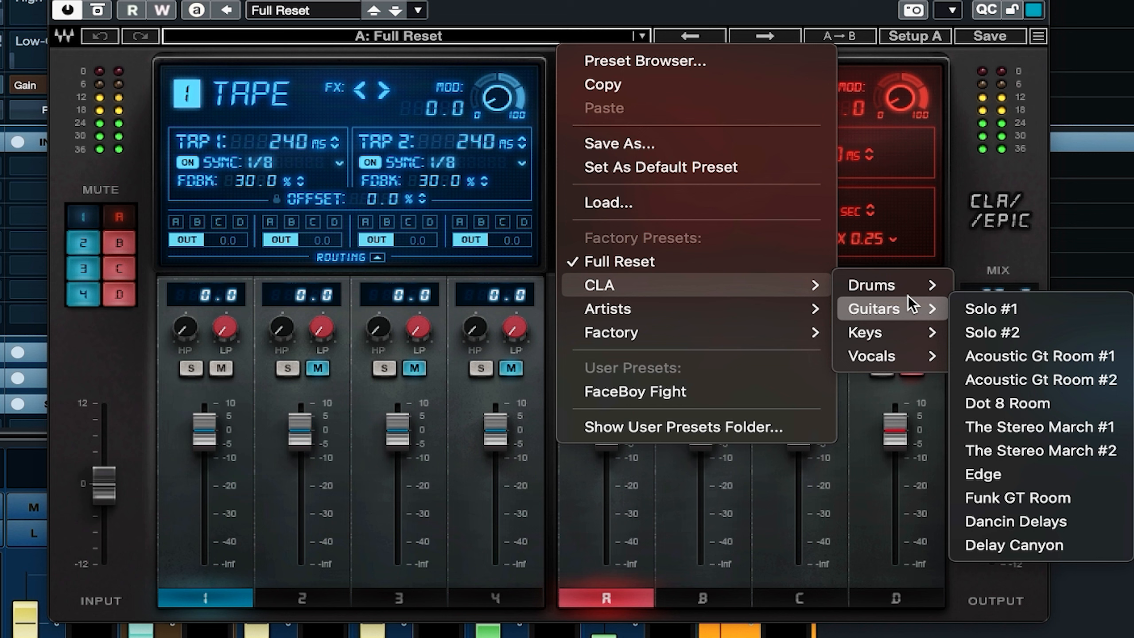
pyautogui.moveTo(906, 290)
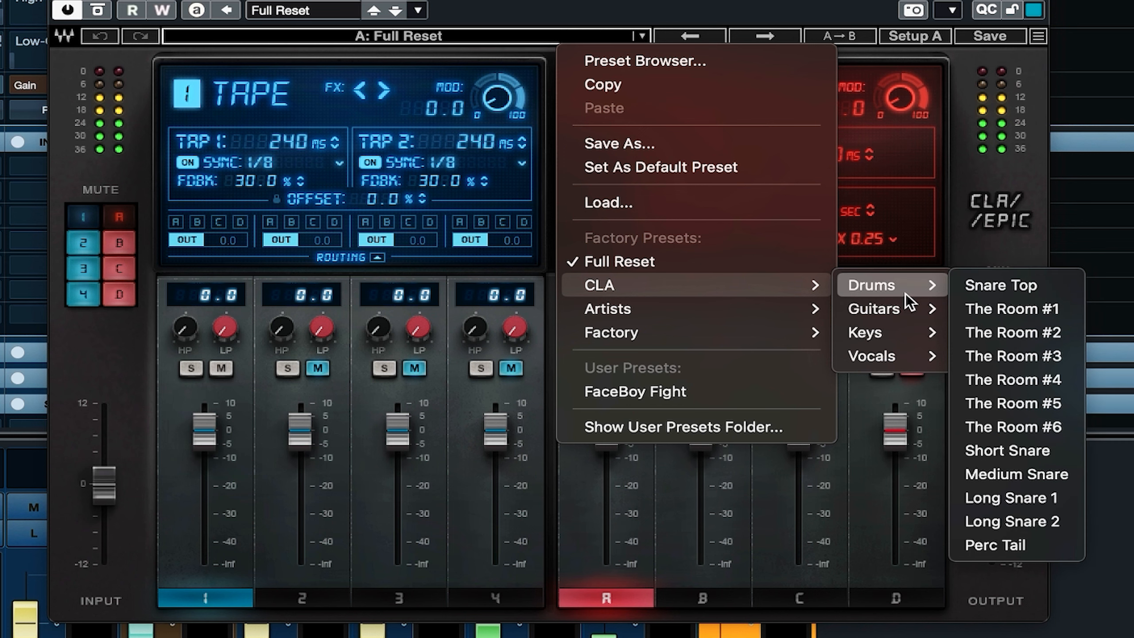
pyautogui.click(1040, 313)
pyautogui.moveTo(998, 327); pyautogui.dragTo(999, 331)
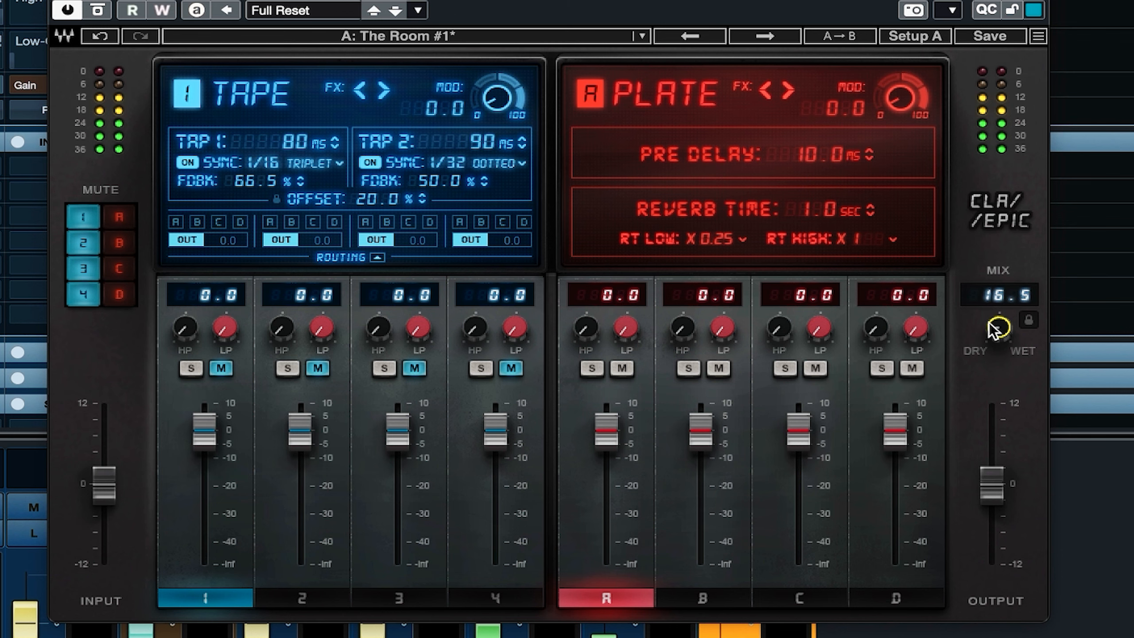
pyautogui.moveTo(65, 1); pyautogui.dragTo(62, 0)
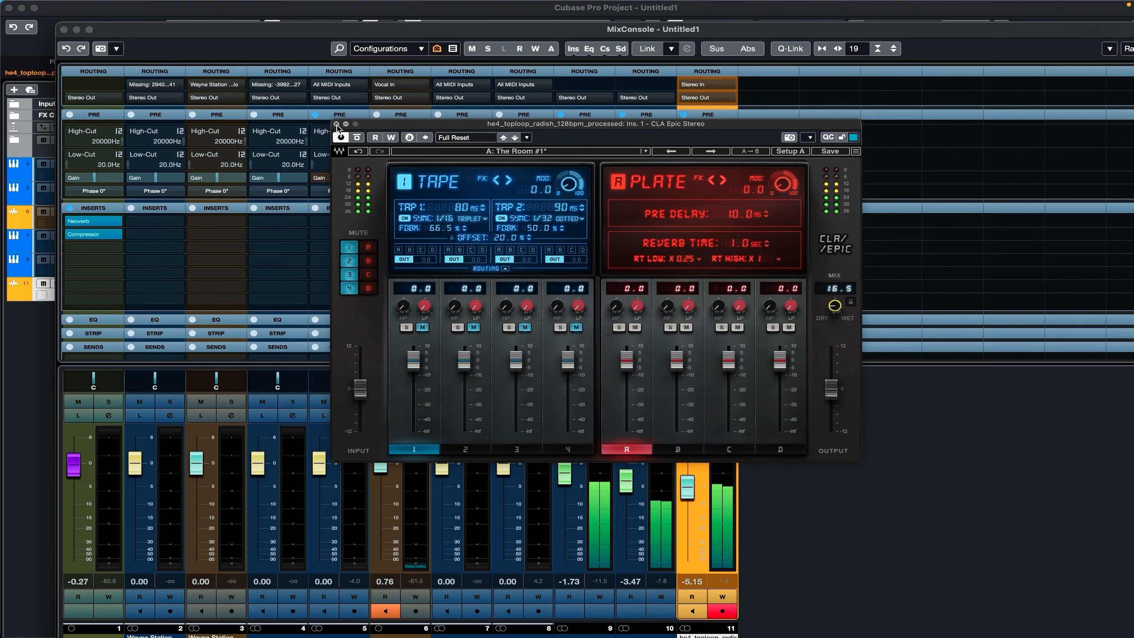
pyautogui.click(337, 124)
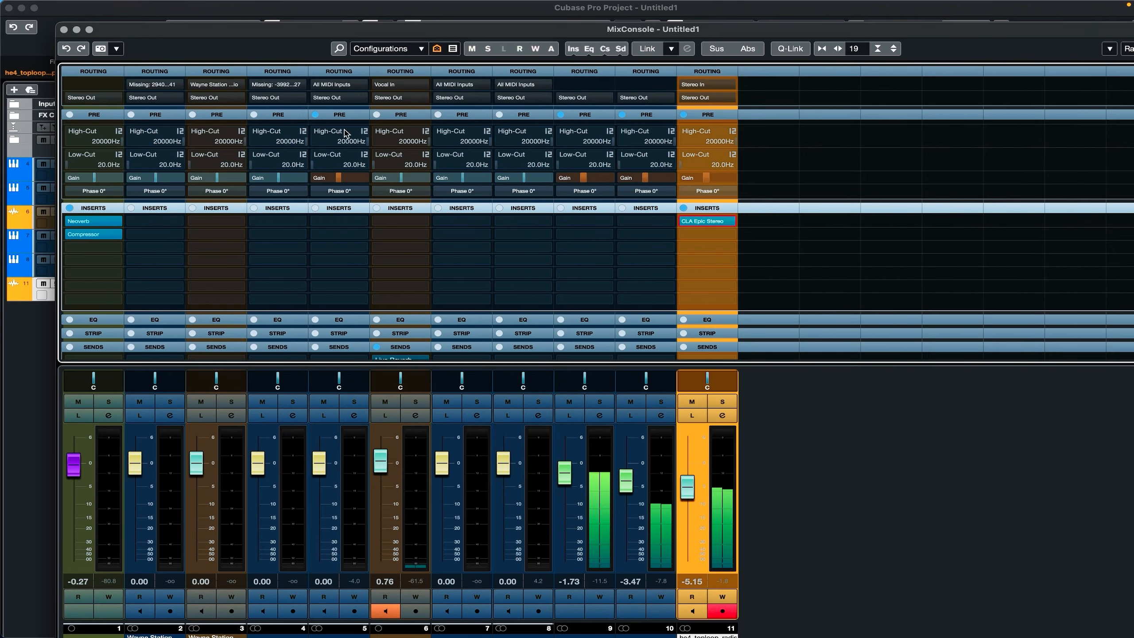
# Copy the CLA Epic Stereo insert from the top loop channel to channel 10
pyautogui.moveTo(707, 222); pyautogui.dragTo(646, 223)
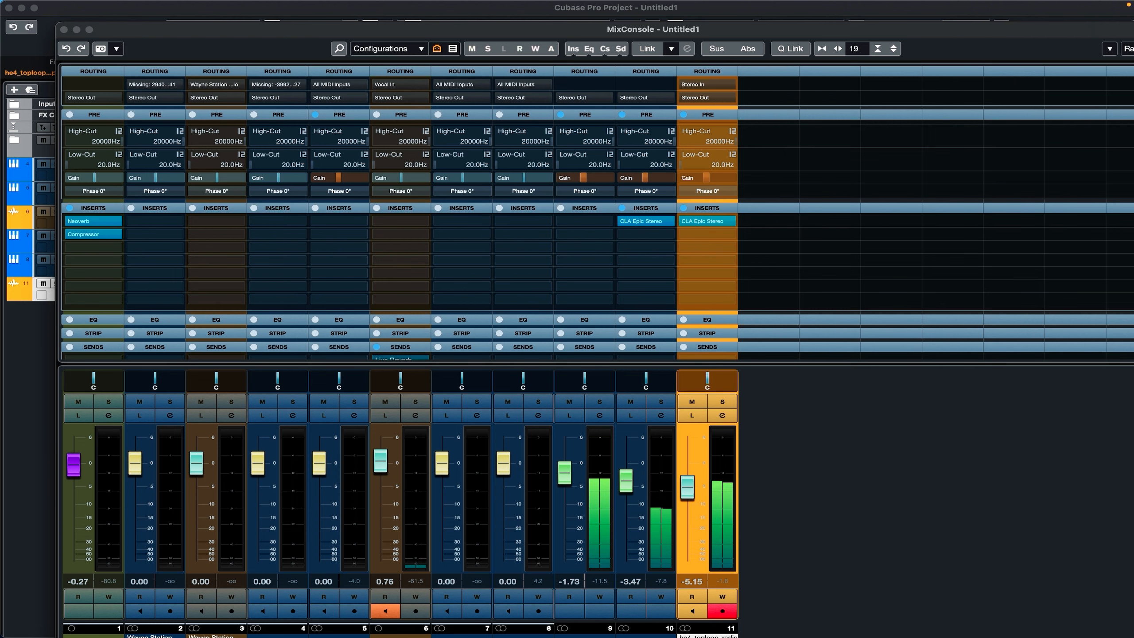
# Load the CLA drum preset Snare Top in the CLA Epic Stereo insert on the Clap channel
pyautogui.click(646, 221)
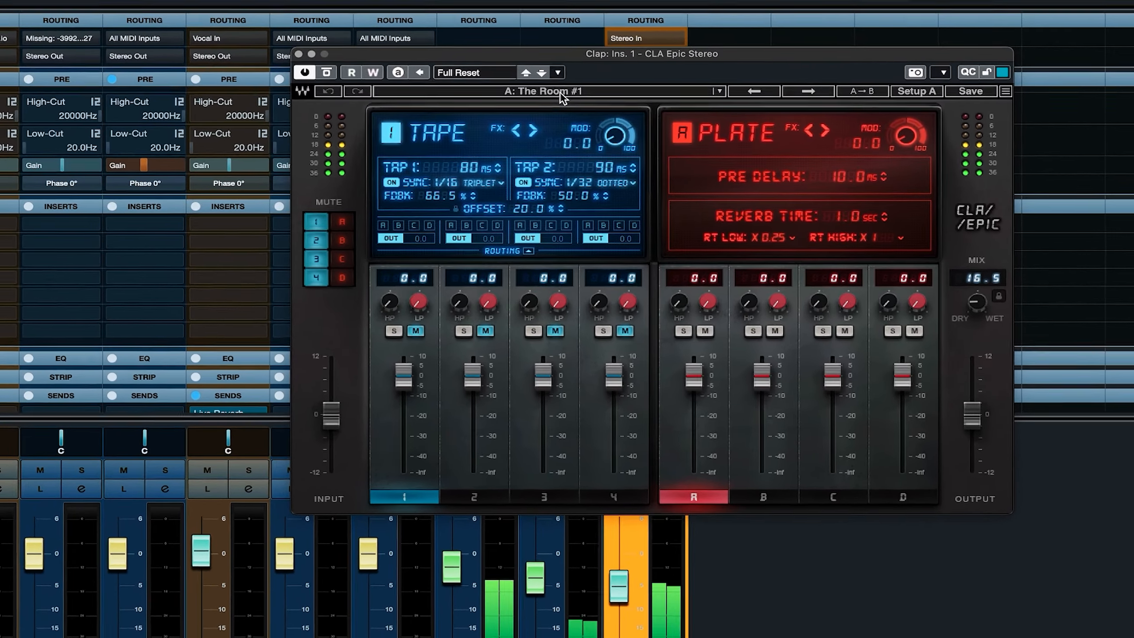
pyautogui.click(622, 114)
pyautogui.moveTo(652, 266)
pyautogui.moveTo(542, 283)
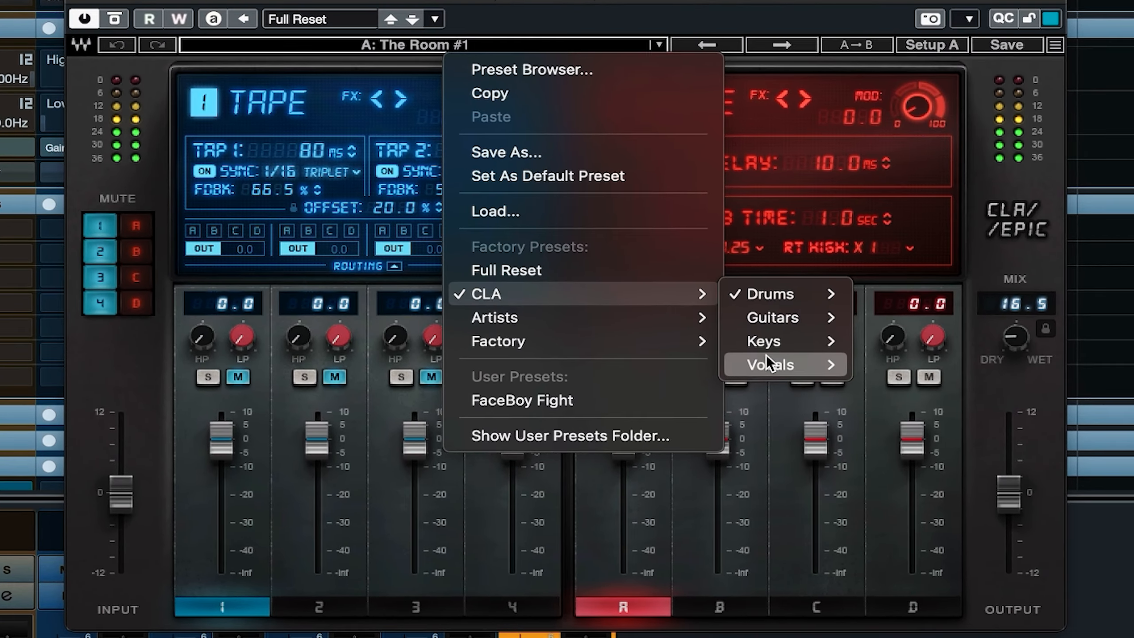
pyautogui.moveTo(783, 287)
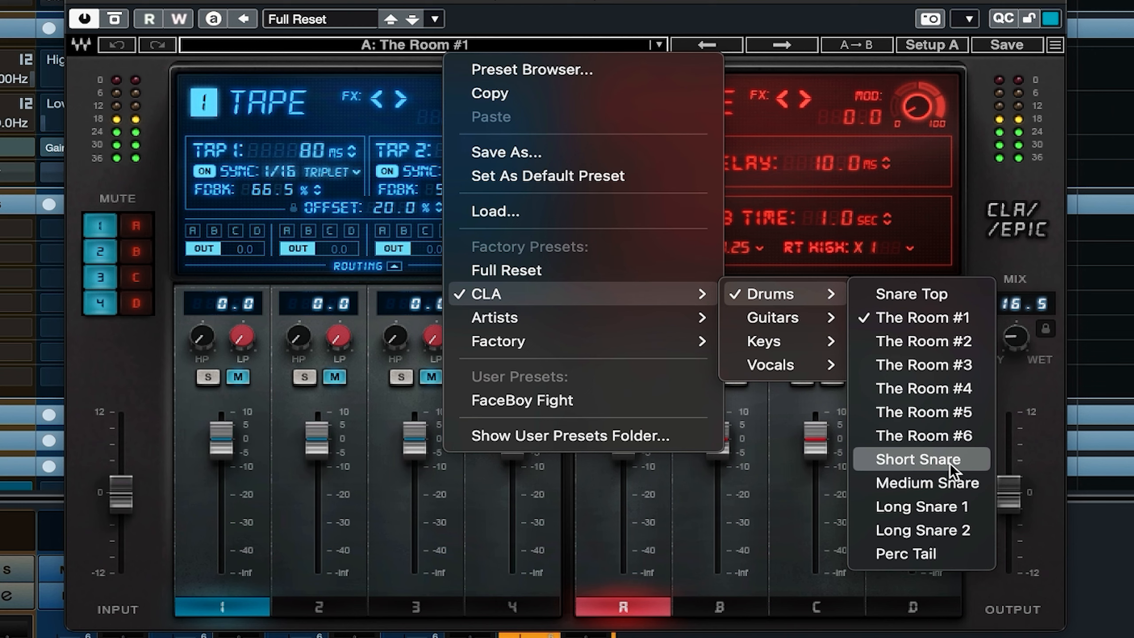
pyautogui.click(933, 295)
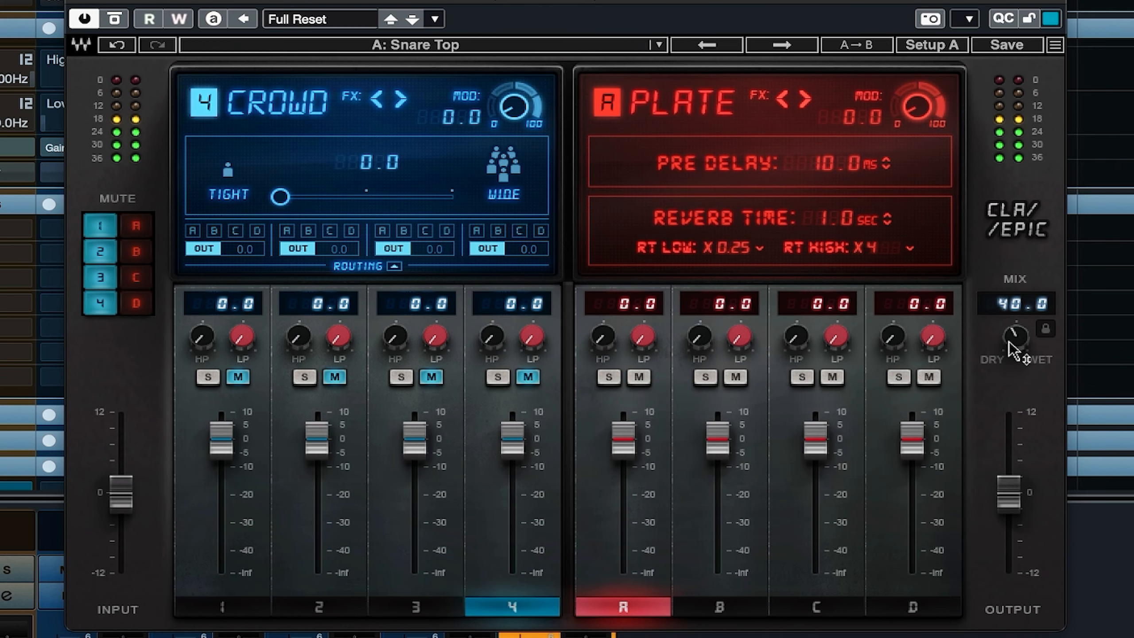
# Set the Clap channel's CLA Epic mix to 16.2 and close the plug-in window
pyautogui.moveTo(1015, 337); pyautogui.dragTo(1015, 393)
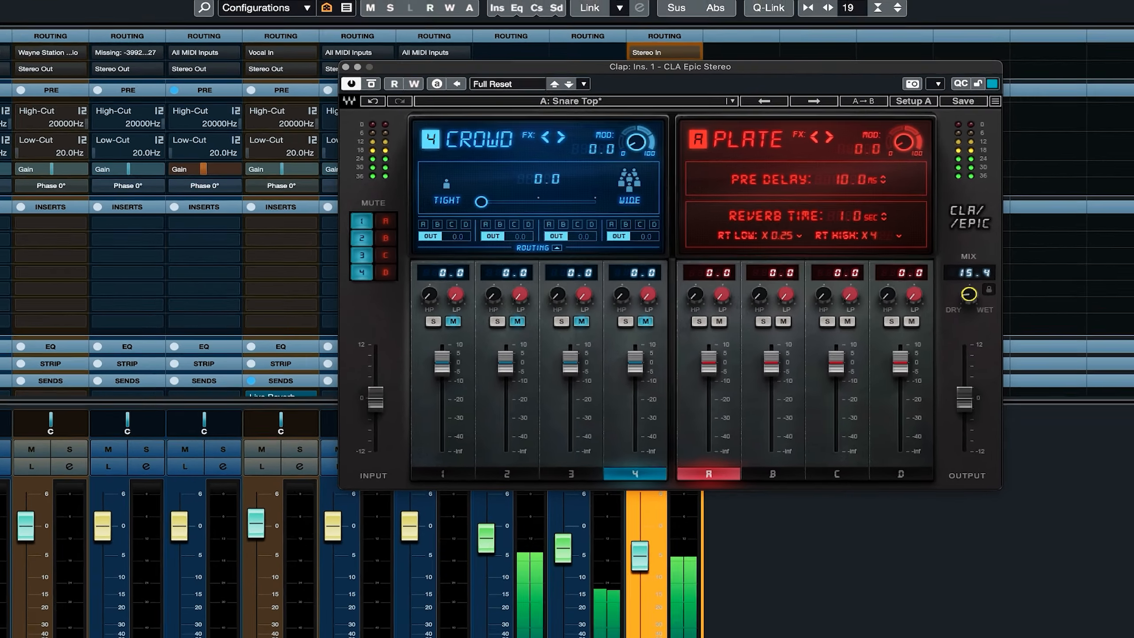
pyautogui.moveTo(969, 295); pyautogui.dragTo(968, 292)
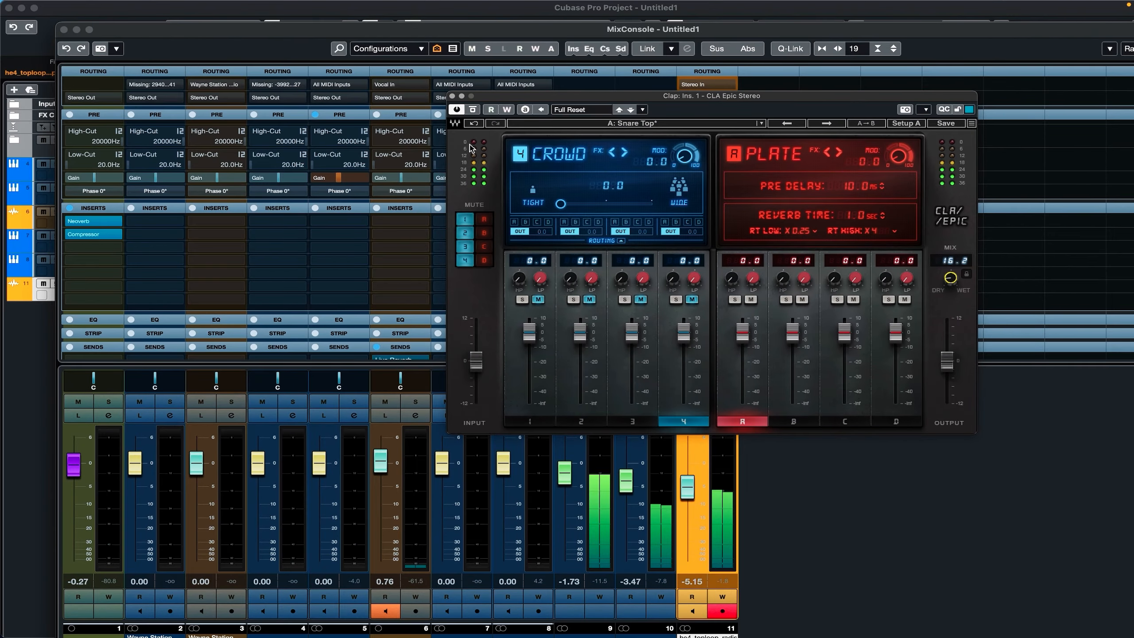
pyautogui.click(452, 96)
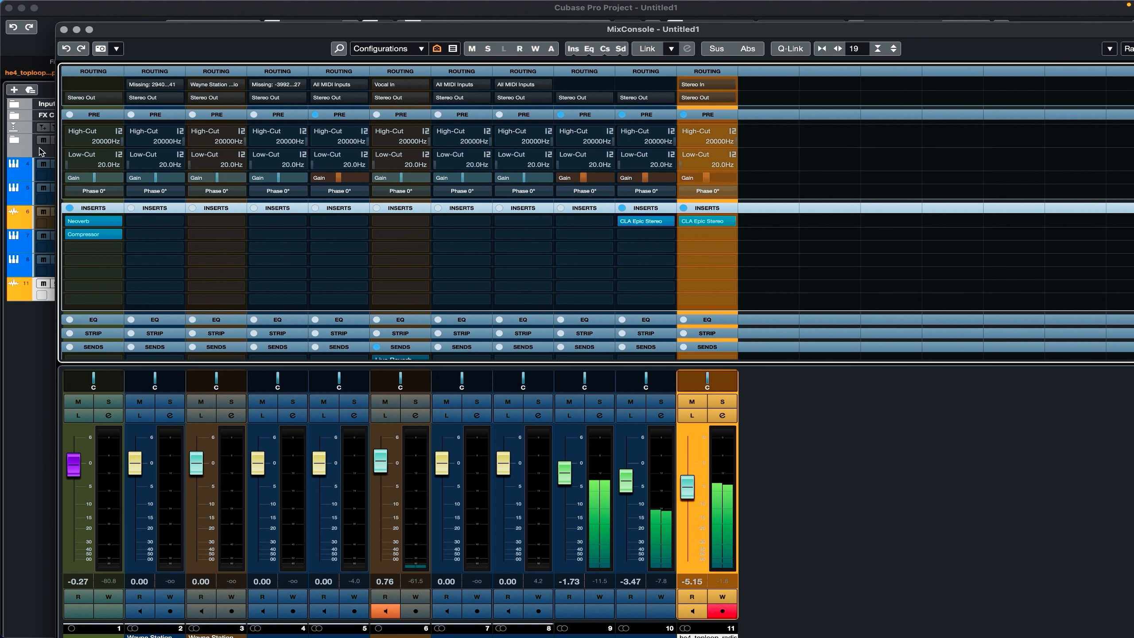
# Record a MIDI bass line on the Bass track over the cycled top loop
pyautogui.click(26, 418)
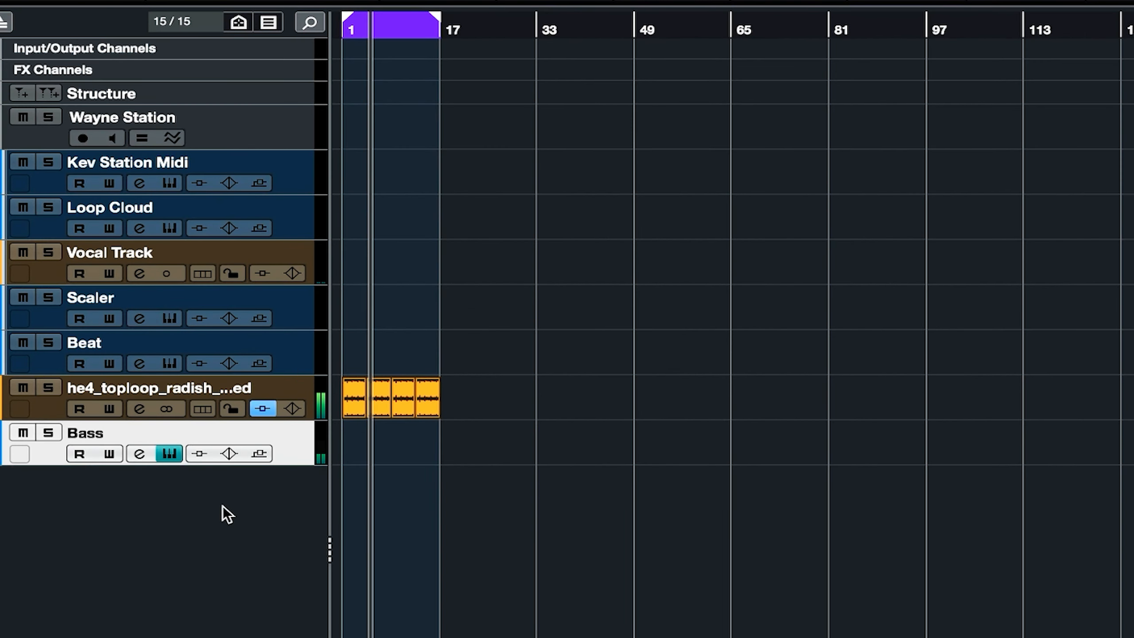
pyautogui.press('KP_Multiply')
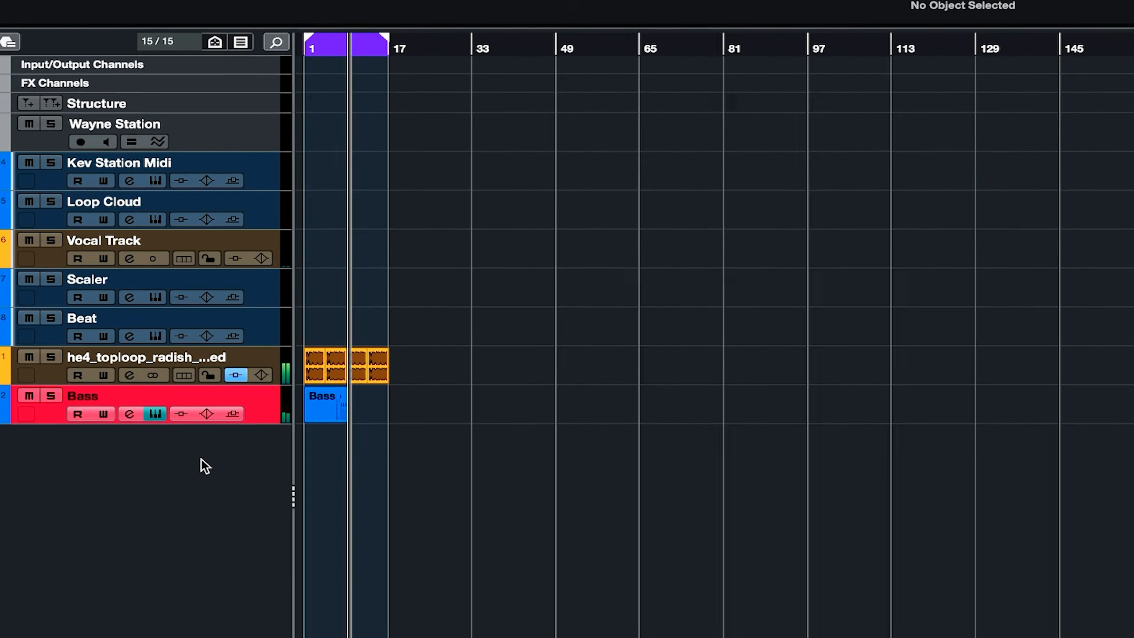
pyautogui.press('space')
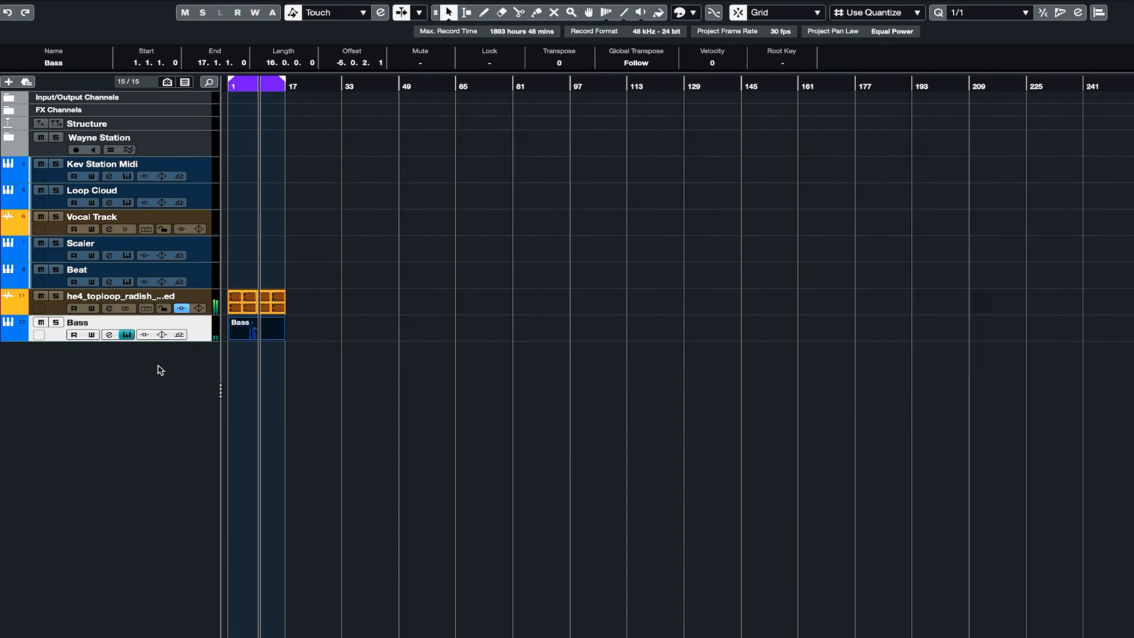
# Quantize all recorded notes of the Bass part to 1/8 in the key editor and close the editor
pyautogui.click(233, 319)
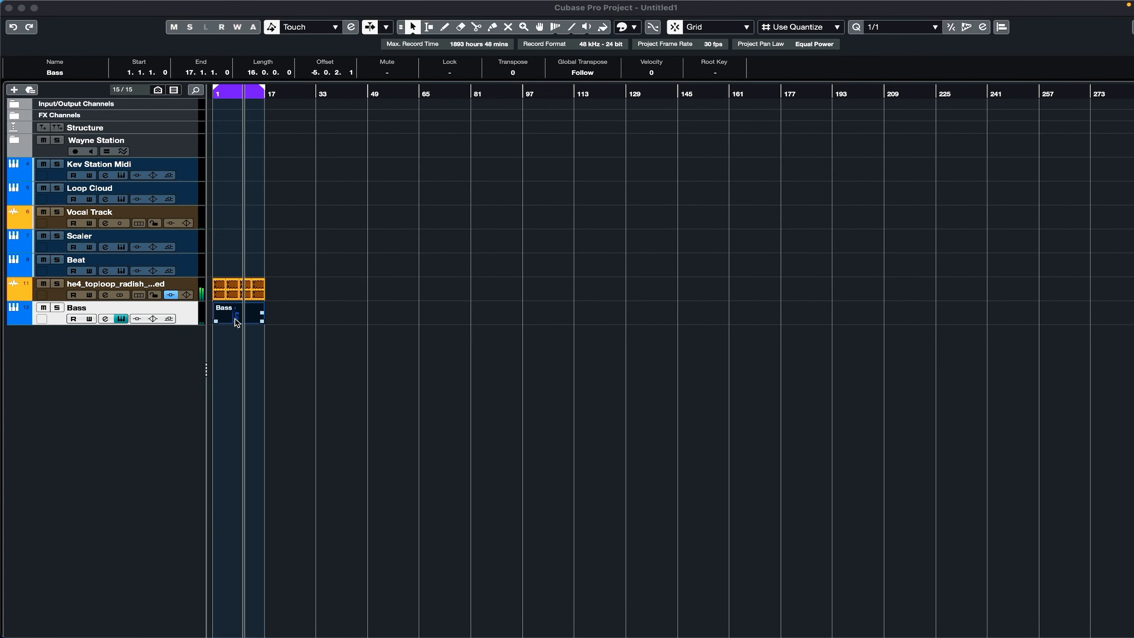
pyautogui.doubleClick(234, 318)
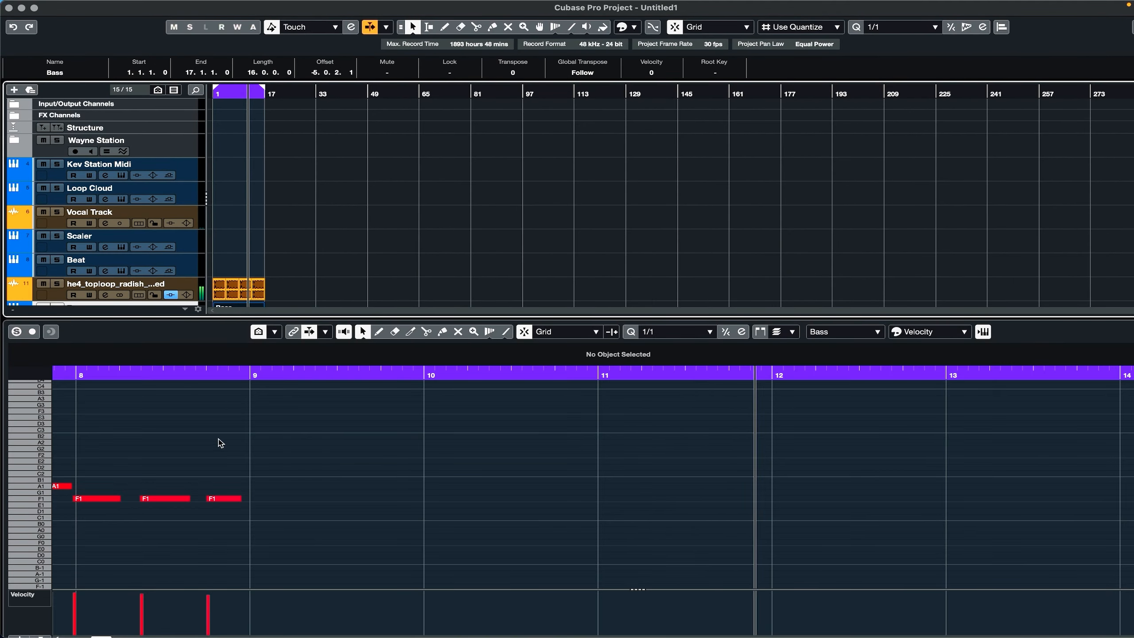
pyautogui.scroll(2, 321, 502)
pyautogui.scroll(-2, 321, 502)
pyautogui.hscroll(-10, 321, 502)
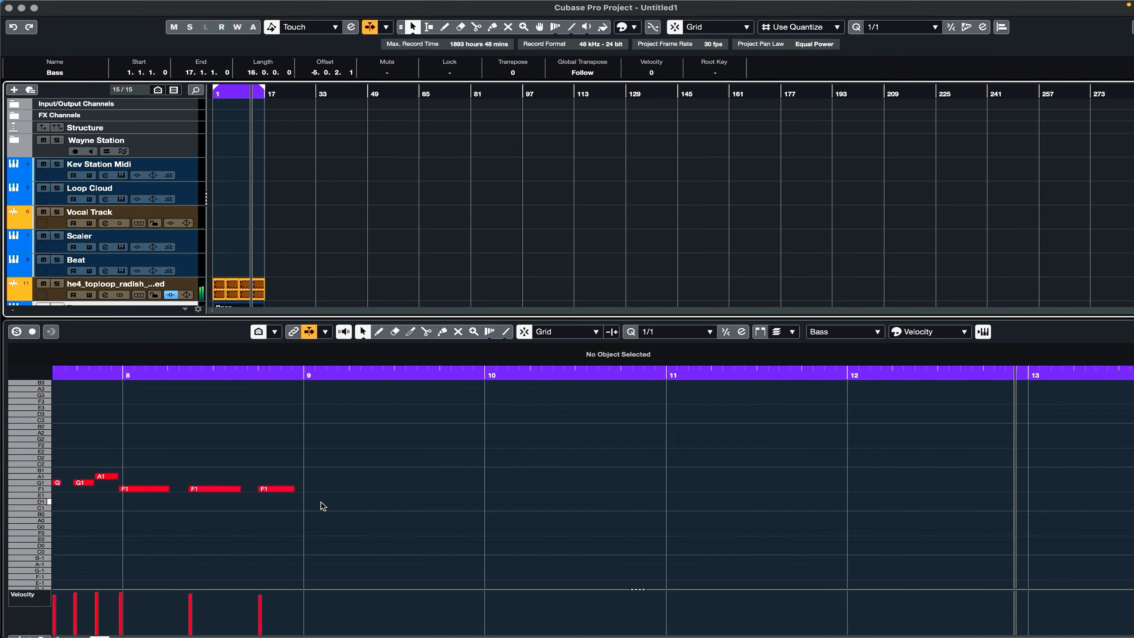
pyautogui.moveTo(784, 525); pyautogui.dragTo(269, 431)
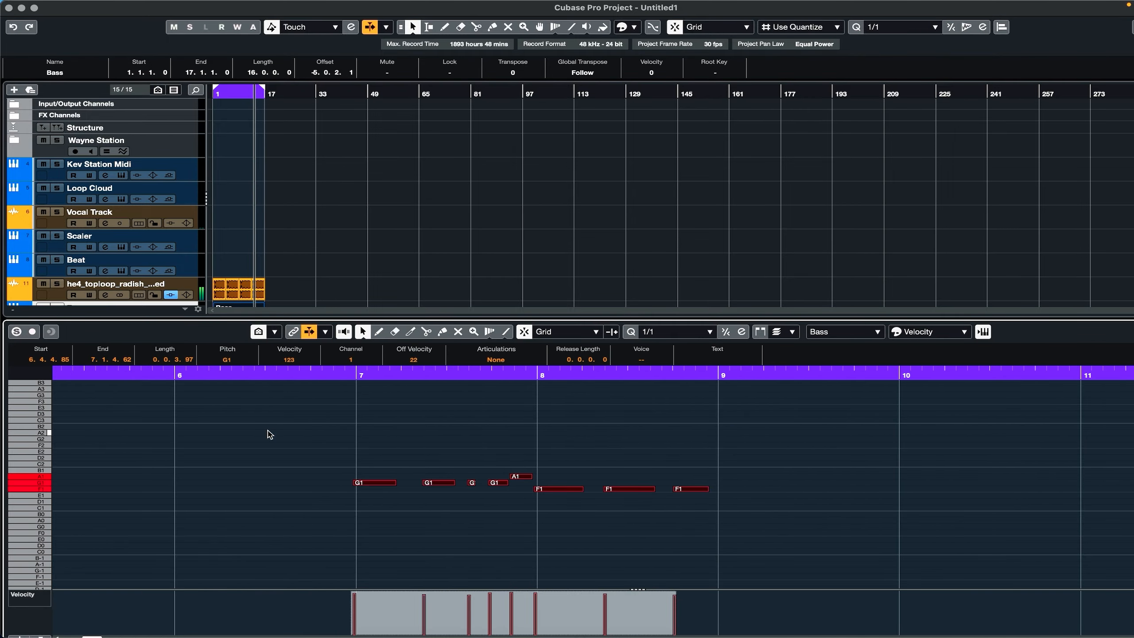
pyautogui.click(889, 27)
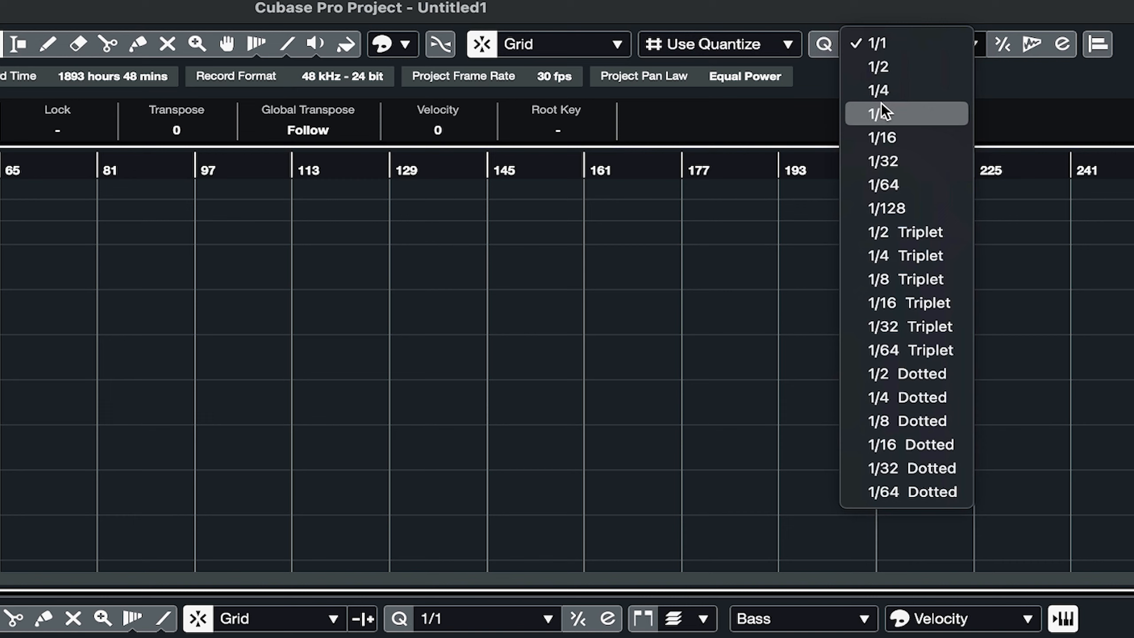
pyautogui.click(889, 62)
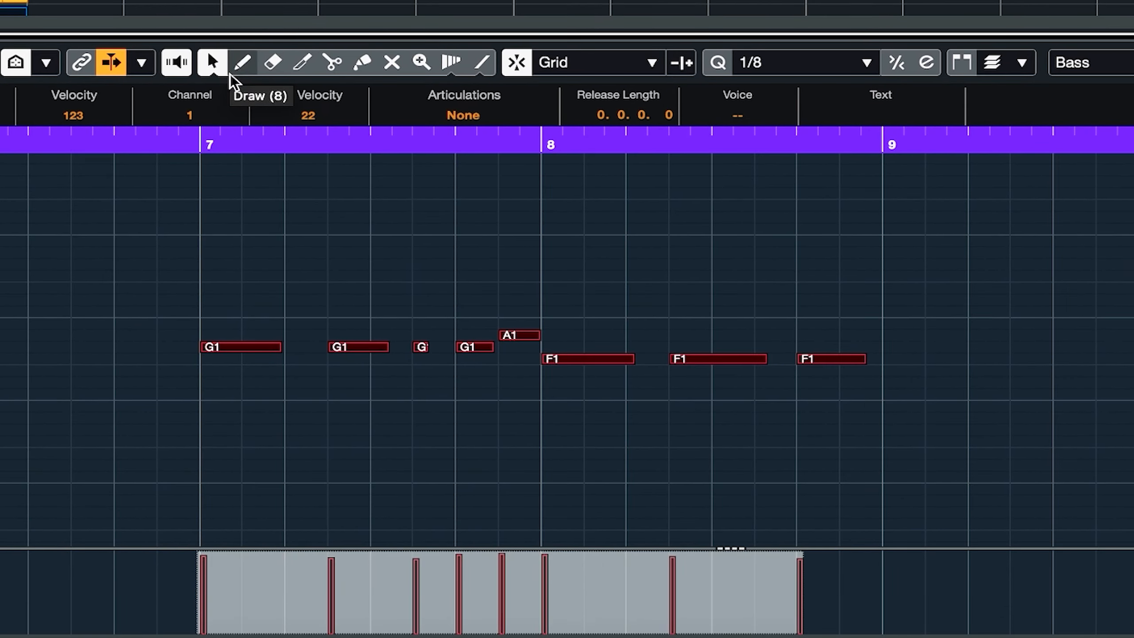
pyautogui.click(169, 149)
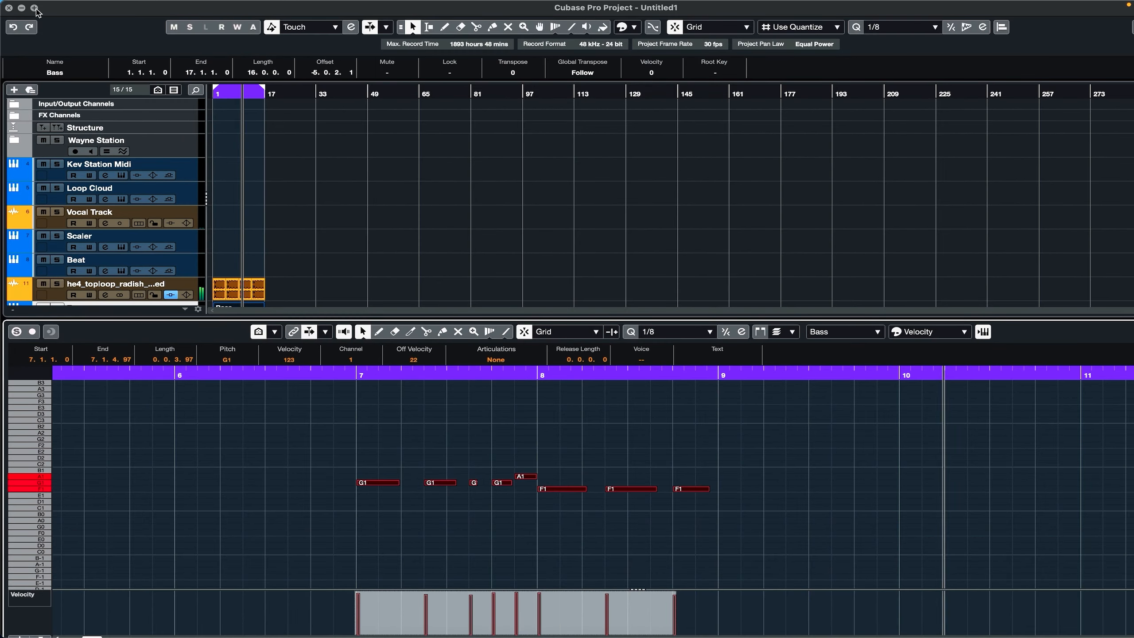
pyautogui.click(35, 8)
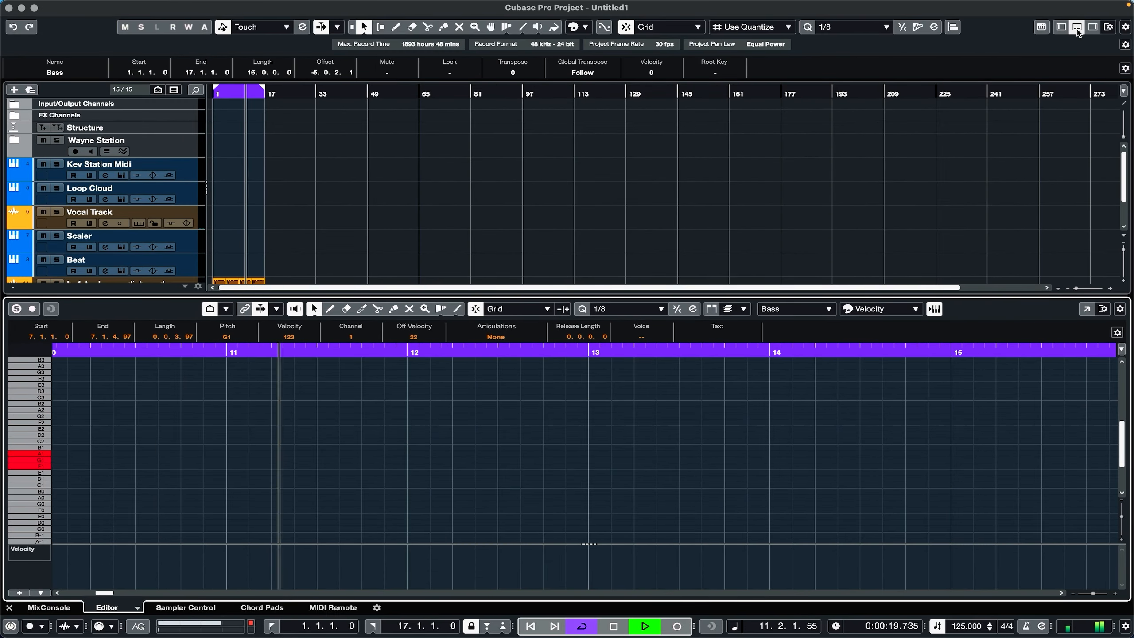
pyautogui.click(1077, 29)
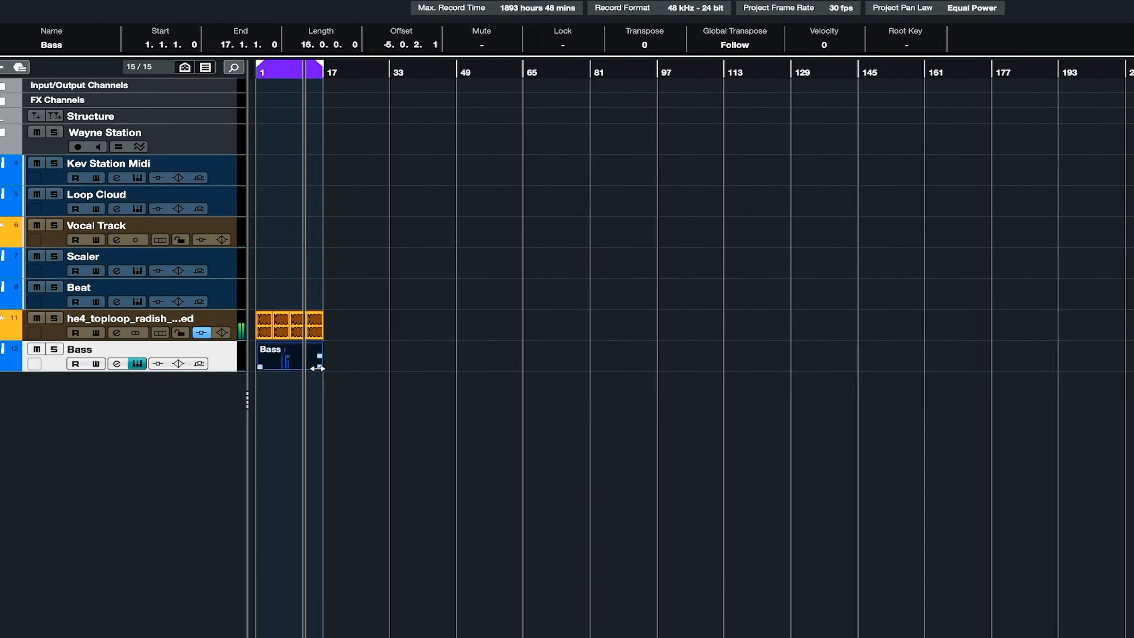
# Trim the Bass part at both ends so it spans only bars 7 to 9
pyautogui.scroll(5, 317, 367)
pyautogui.hscroll(-5, 317, 367)
pyautogui.scroll(3, 317, 367)
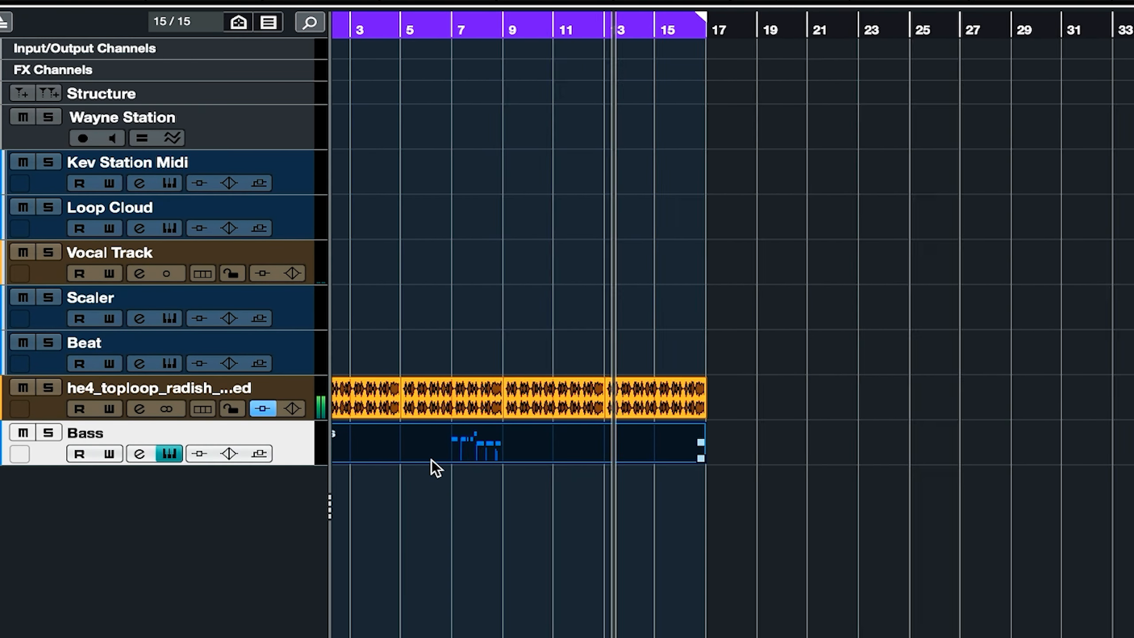
pyautogui.hscroll(-2, 317, 367)
pyautogui.moveTo(848, 458); pyautogui.dragTo(592, 485)
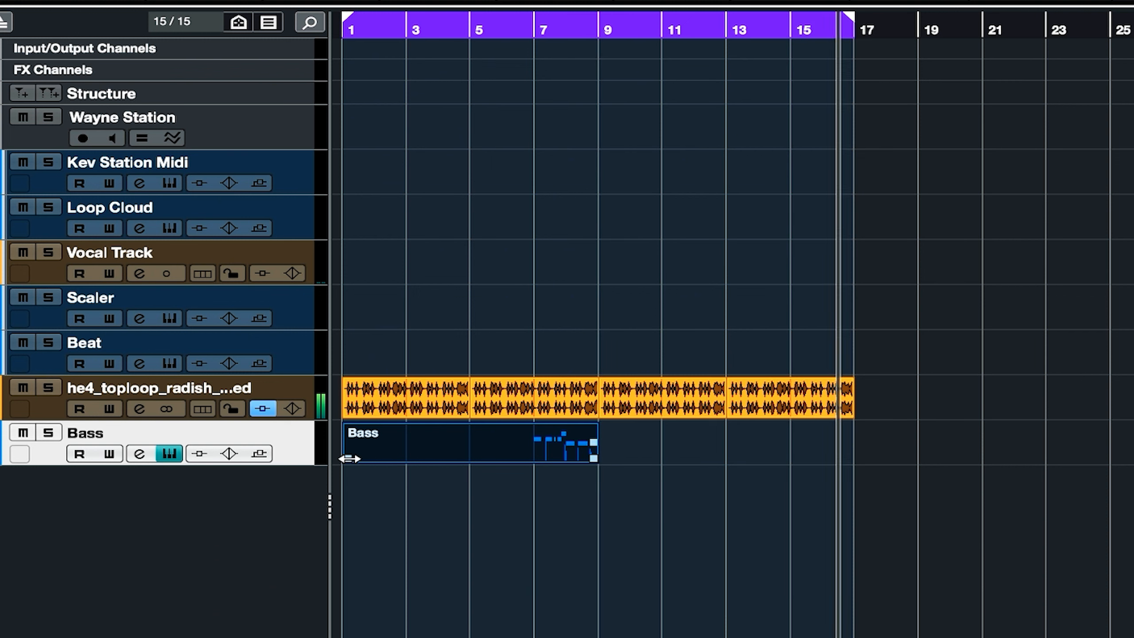
pyautogui.moveTo(345, 459); pyautogui.dragTo(537, 492)
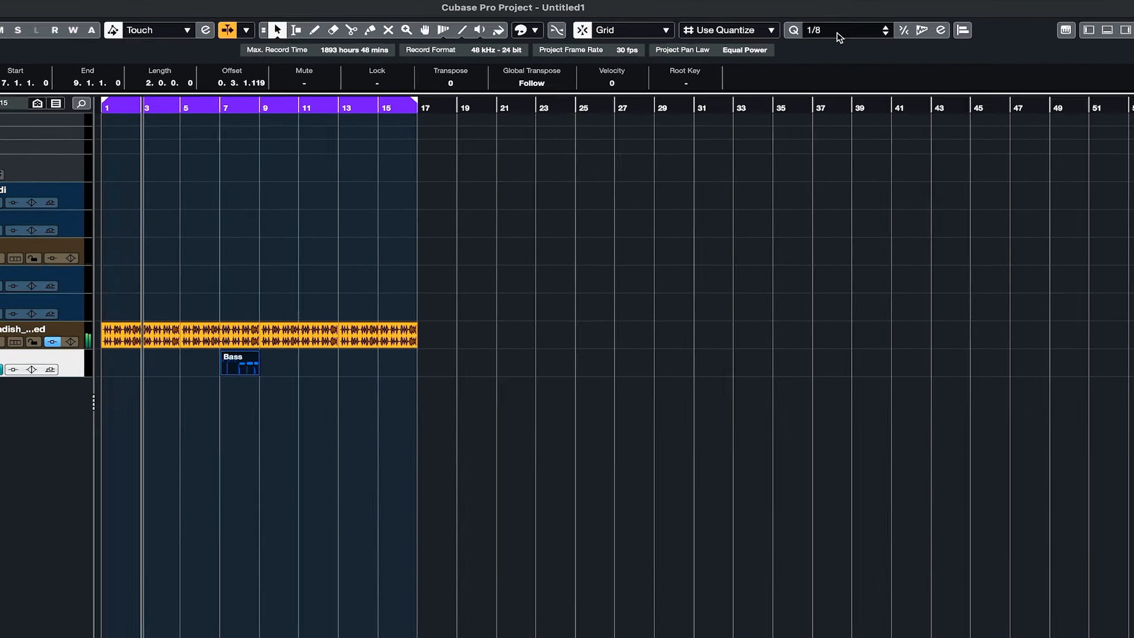
# Set the quantize preset to 1/1 and check the trimmed Bass part's notes in the key editor
pyautogui.click(840, 28)
pyautogui.click(833, 27)
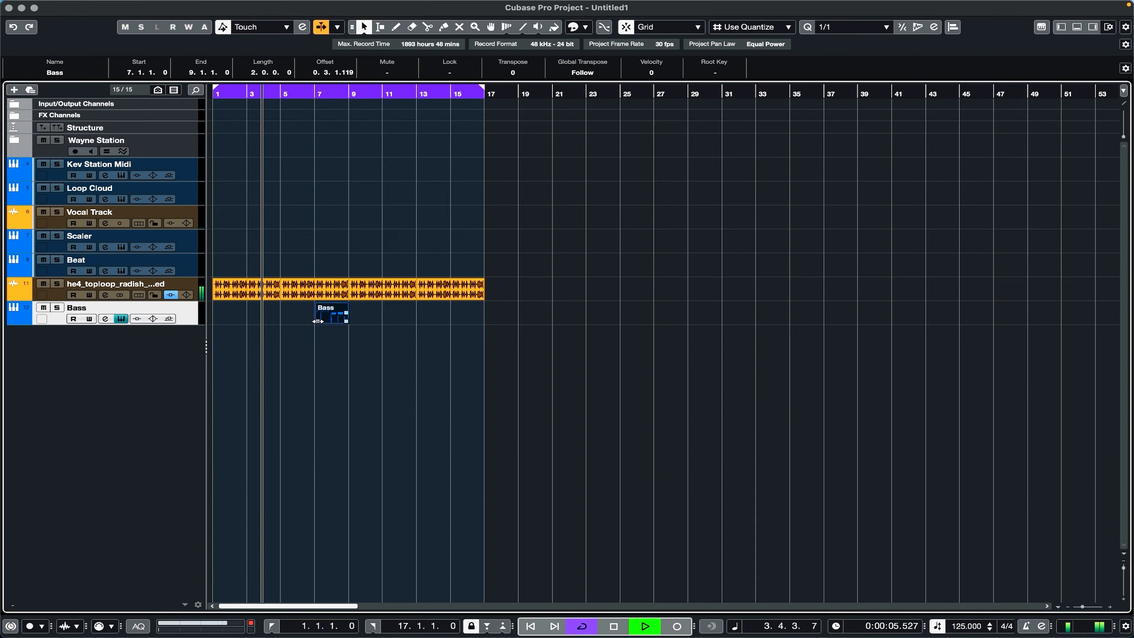
pyautogui.moveTo(317, 321); pyautogui.dragTo(311, 322)
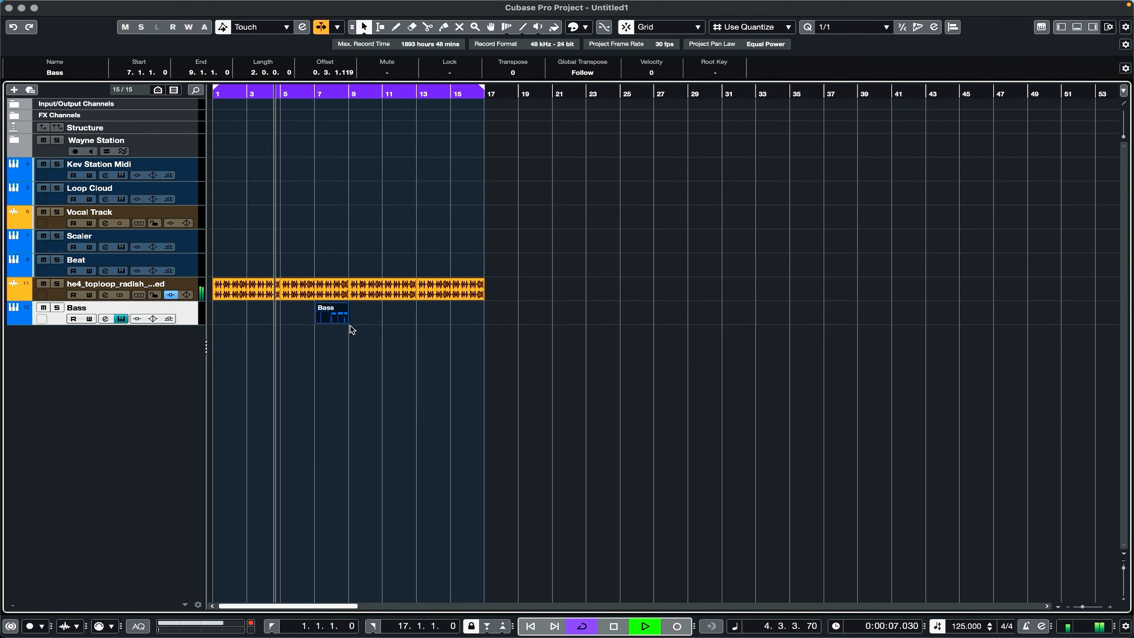
pyautogui.doubleClick(335, 322)
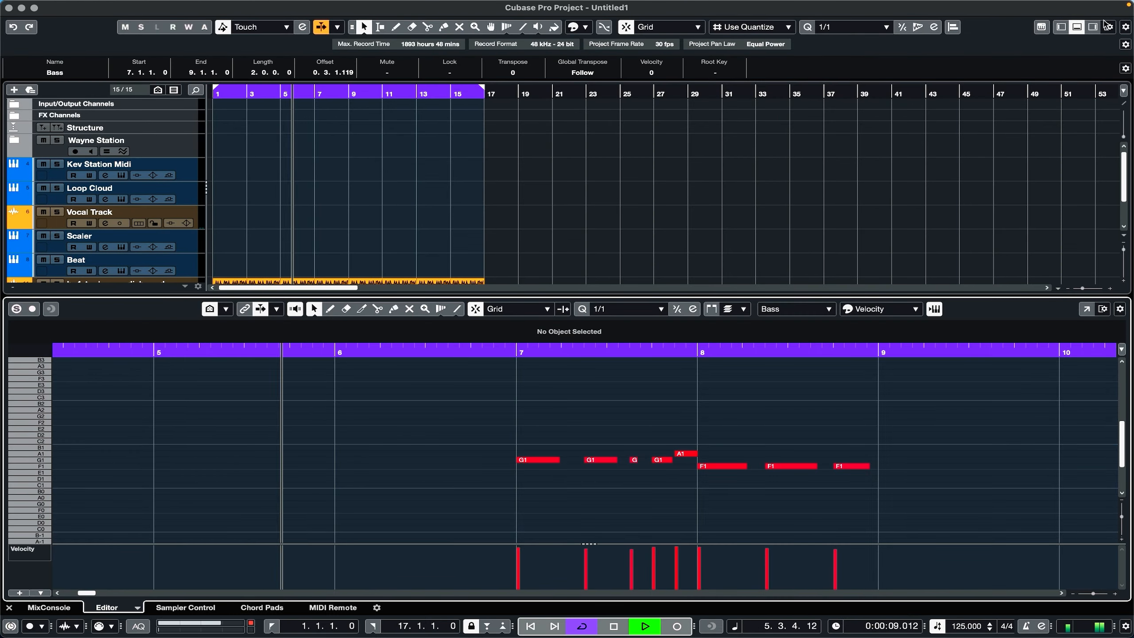
pyautogui.click(1077, 27)
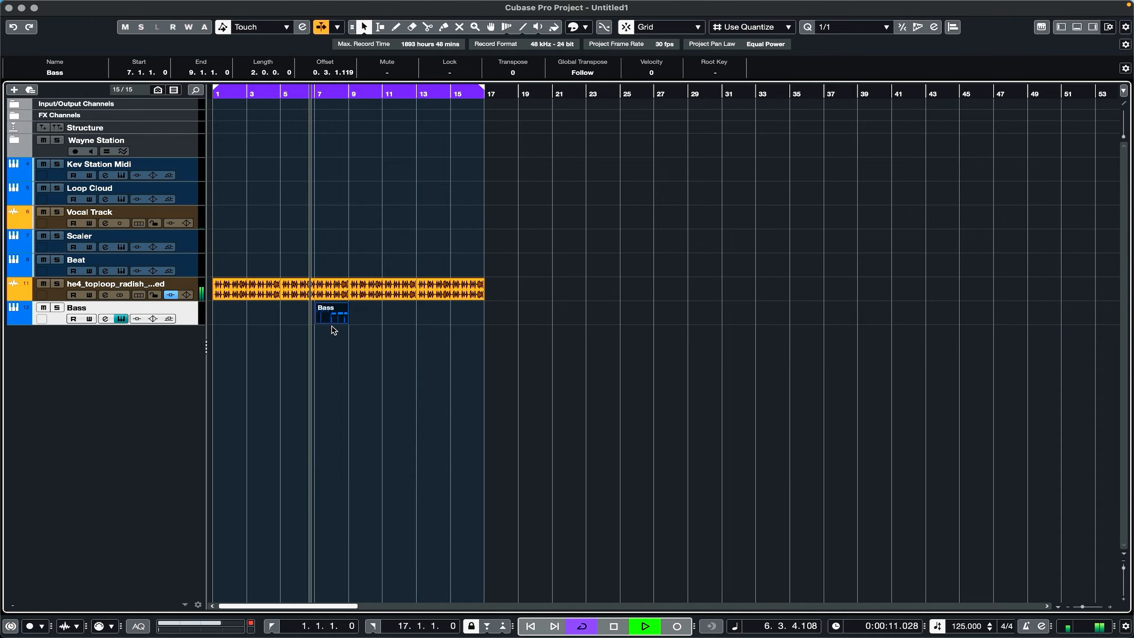
# Duplicate the two-bar Bass part four times and move all five parts to start at bar 1
pyautogui.press('super+d')
pyautogui.press('super+d')
pyautogui.press('super+d')
pyautogui.press('super+d')
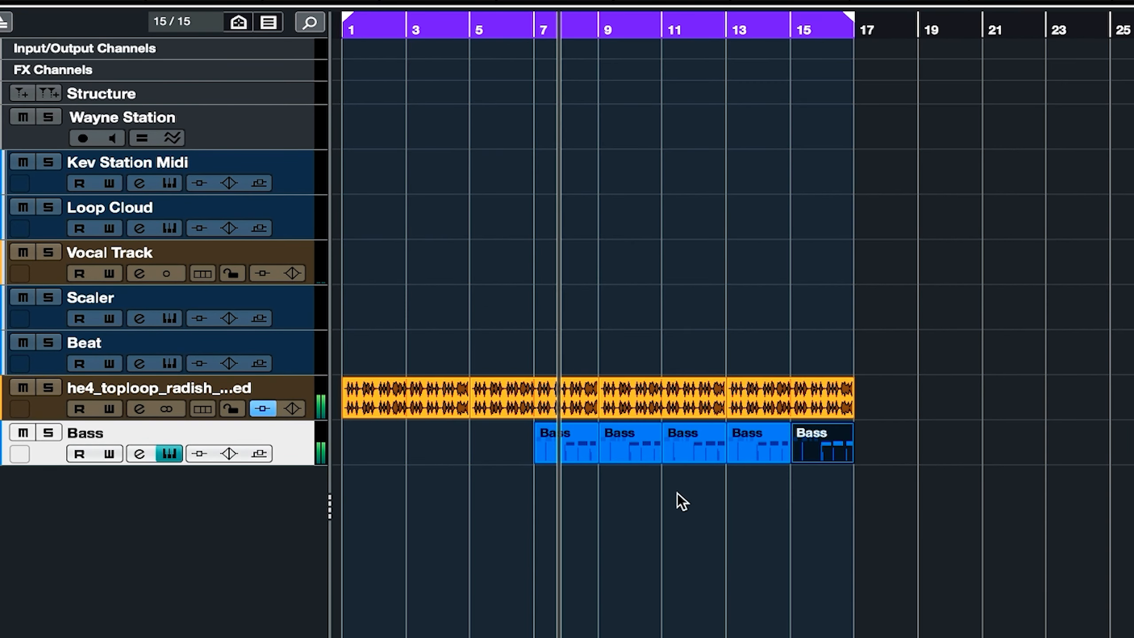
pyautogui.moveTo(887, 438); pyautogui.dragTo(358, 441)
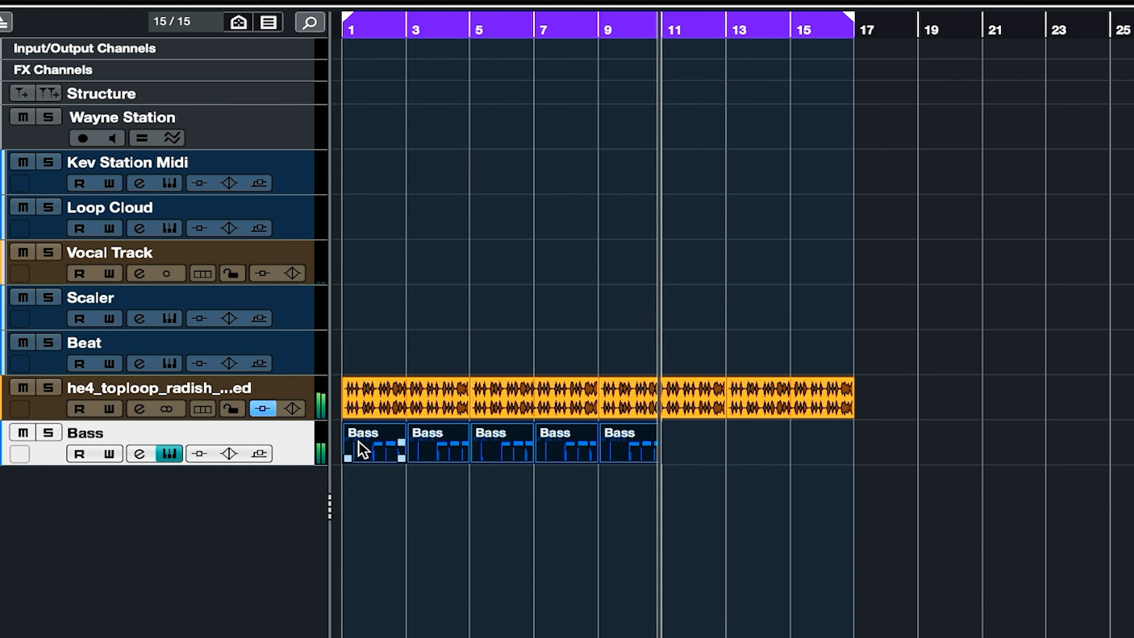
# Duplicate the last Bass part three times to fill the cycle up to bar 17, and save the project
pyautogui.click(638, 442)
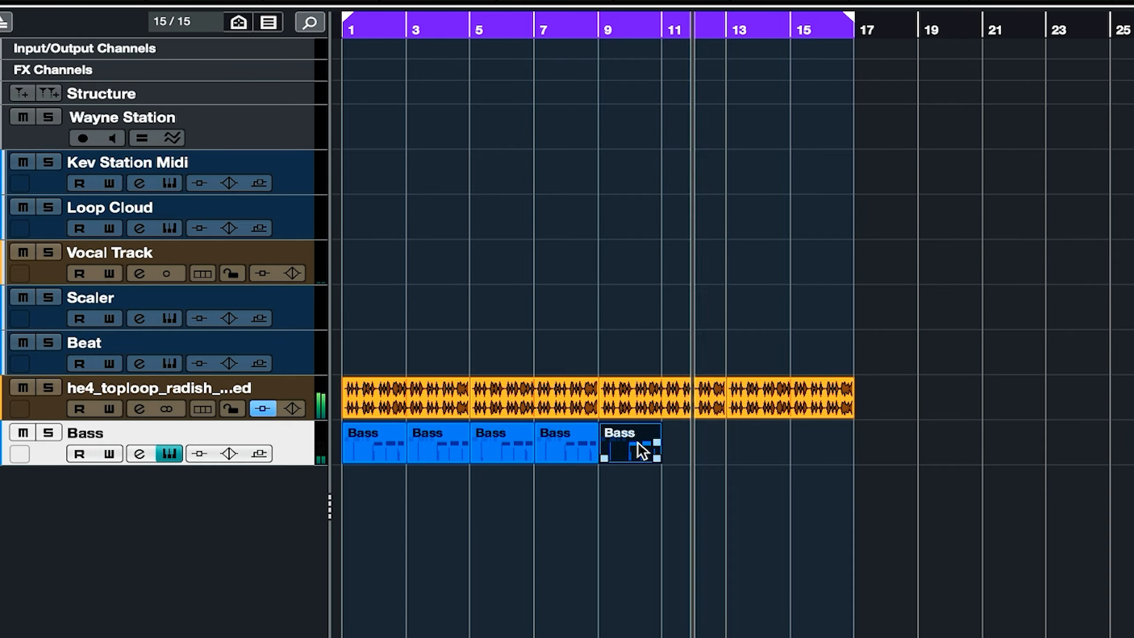
pyautogui.hotkey('ctrl', 'd')
pyautogui.hotkey('ctrl', 'd')
pyautogui.hotkey('ctrl', 'd')
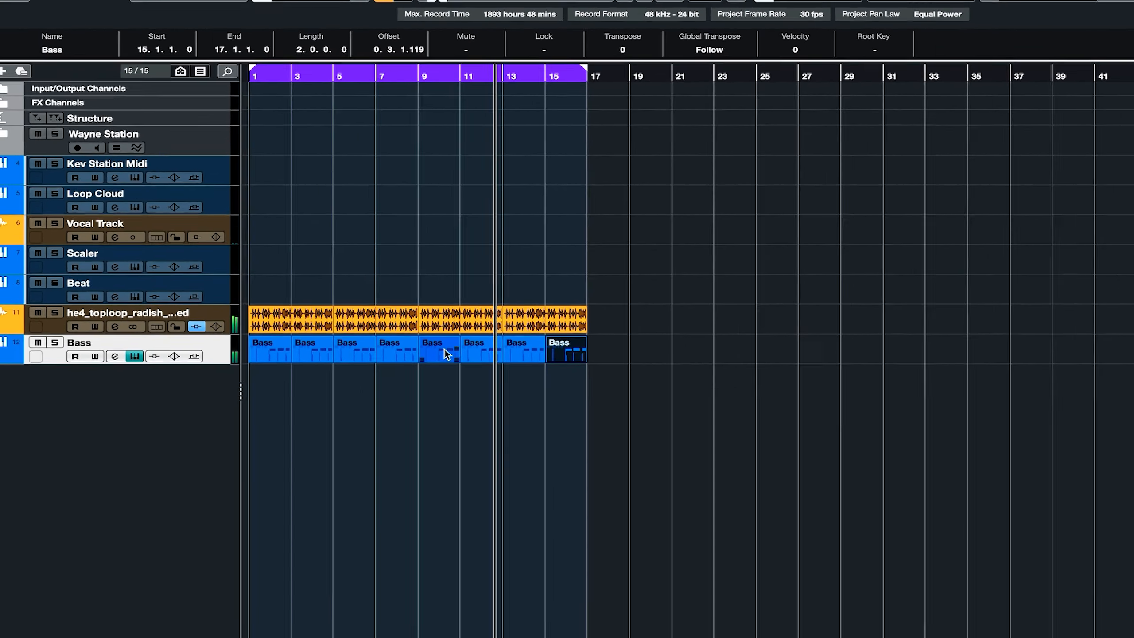
pyautogui.press('super+s')
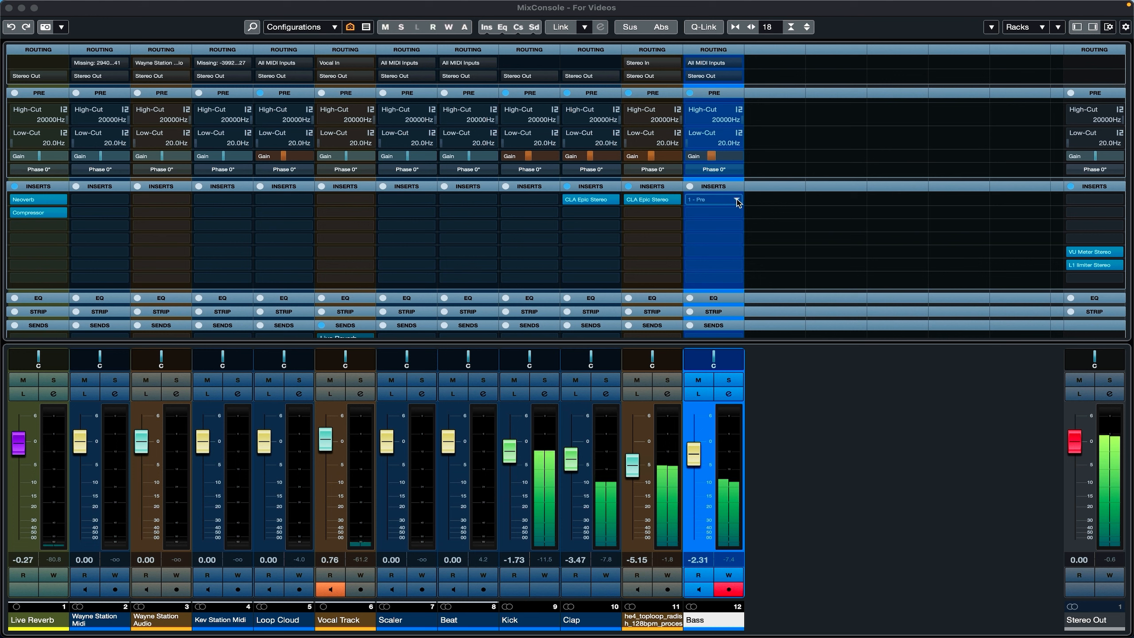
# Load the Dynamics plug-in Compressor into the Bass channel's first insert slot and move its window clear of the insert
pyautogui.click(736, 200)
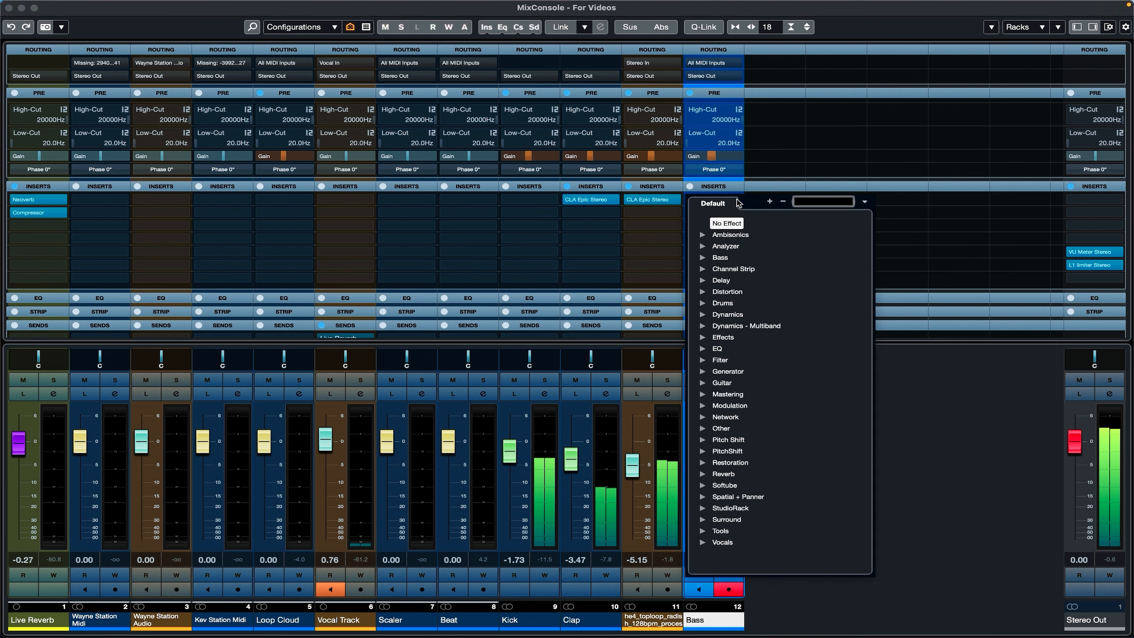
pyautogui.click(1020, 553)
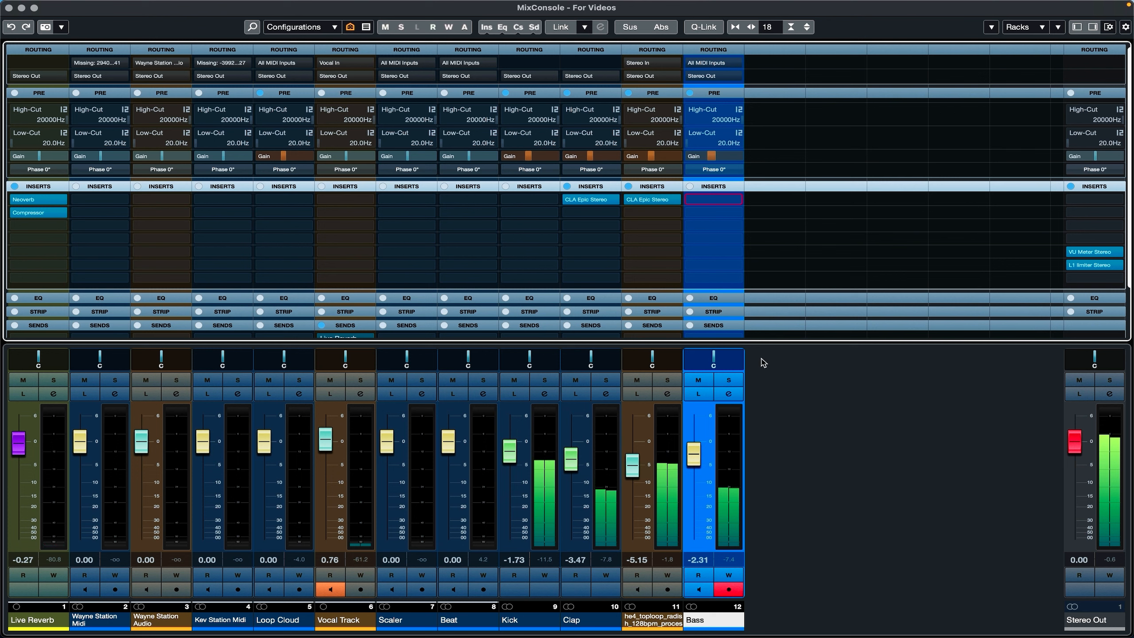
pyautogui.click(736, 200)
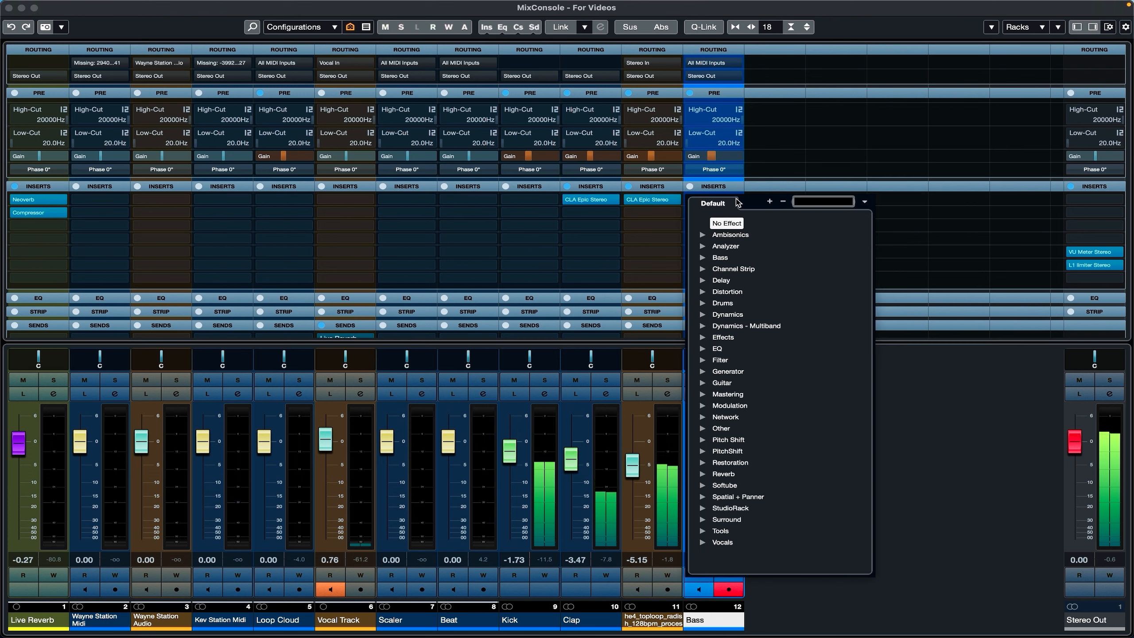
pyautogui.write('comp')
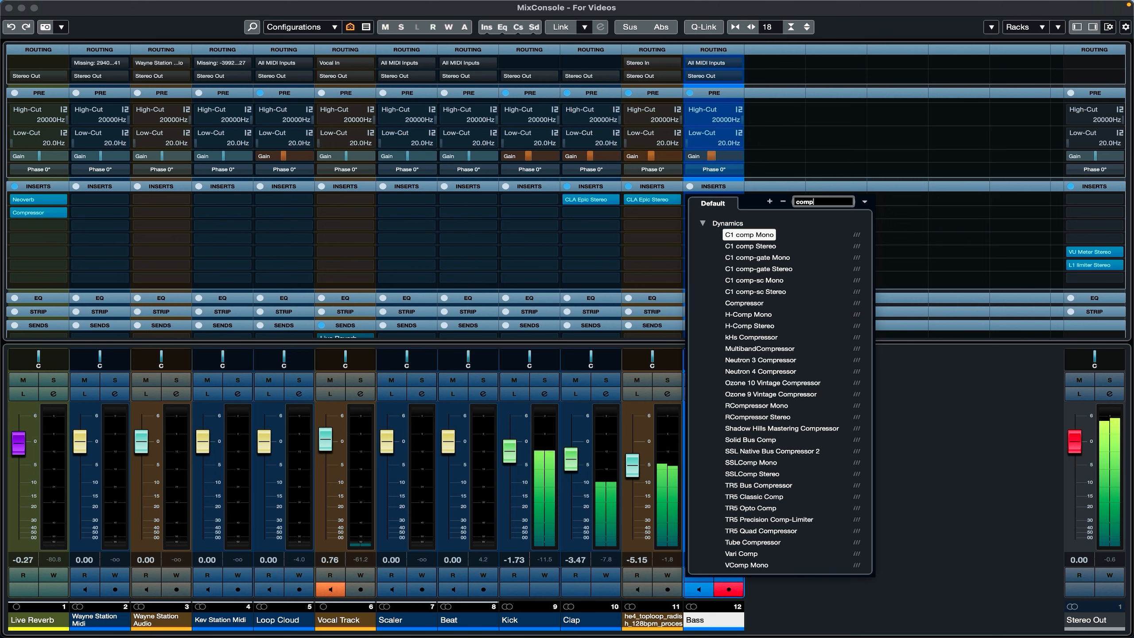
pyautogui.click(744, 304)
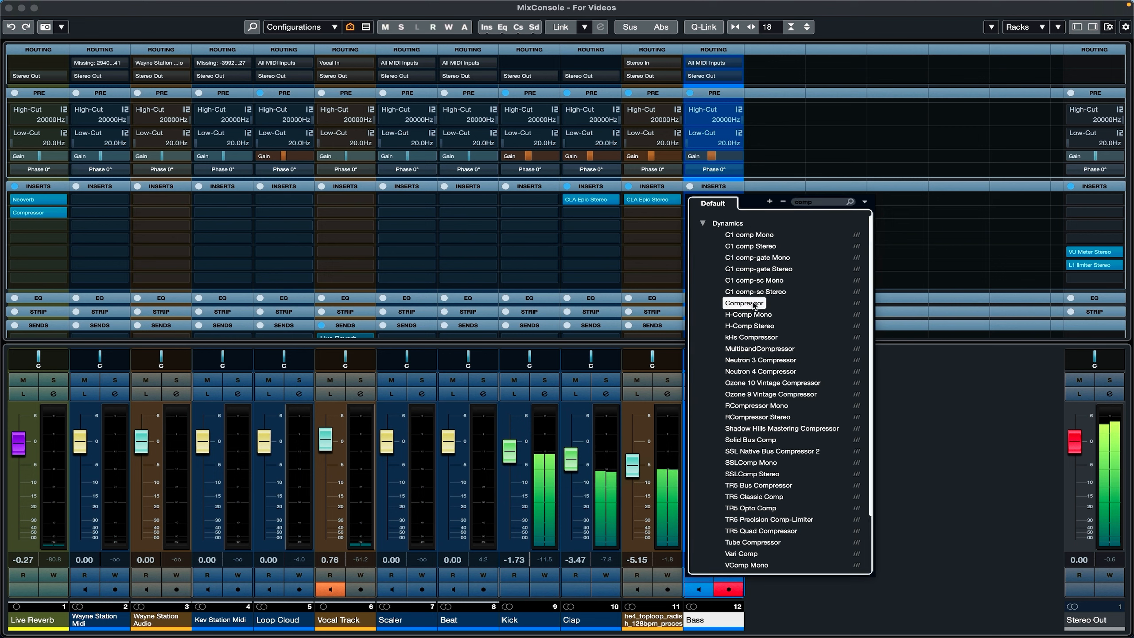
pyautogui.moveTo(732, 284); pyautogui.dragTo(420, 156)
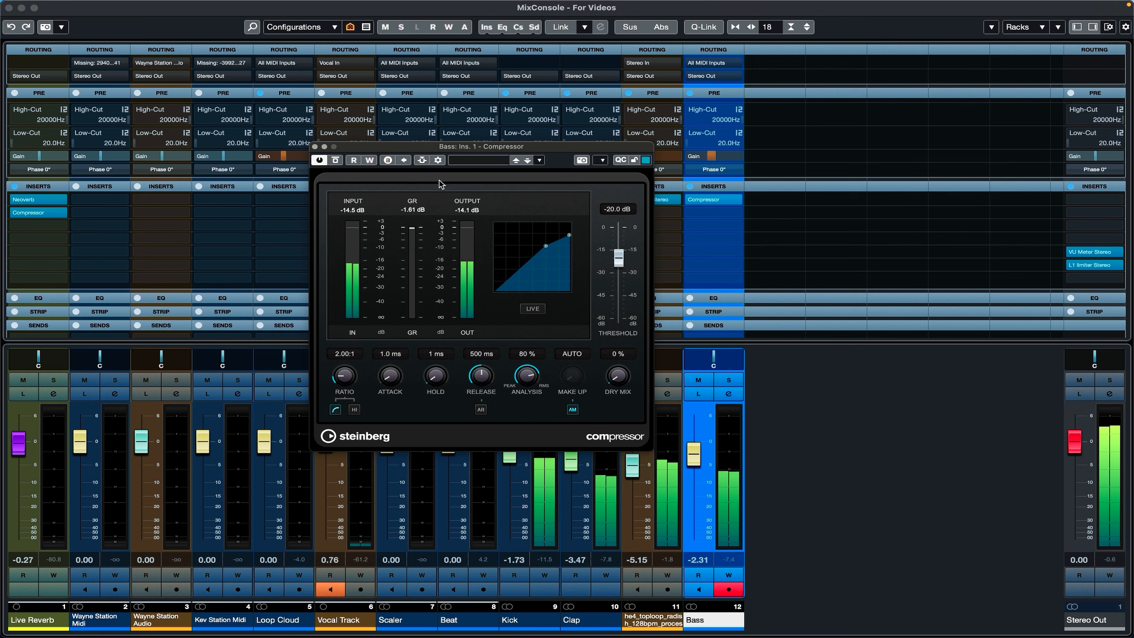
# Add the Kick track as side-chain source for the Bass compressor and close the side-chain routing
pyautogui.click(439, 162)
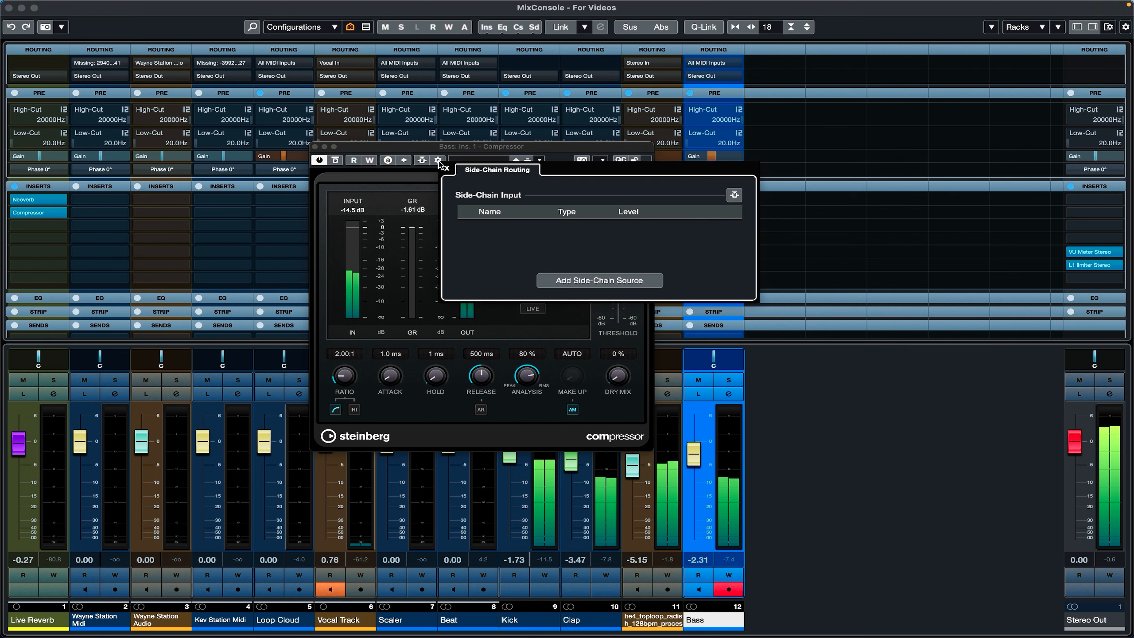
pyautogui.click(560, 281)
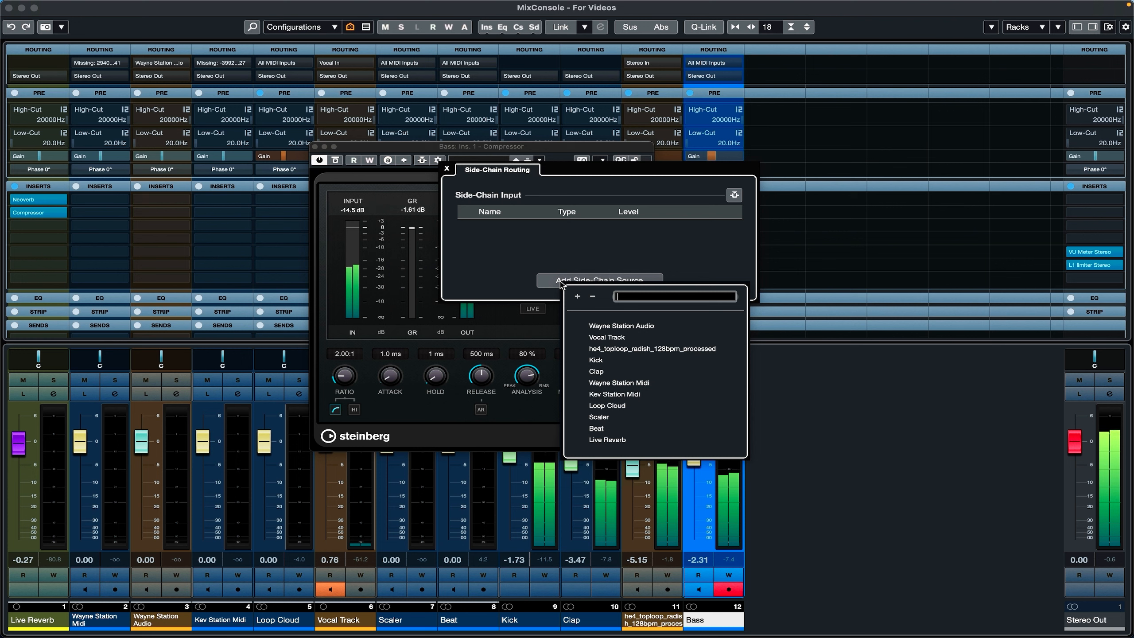
pyautogui.write('kick')
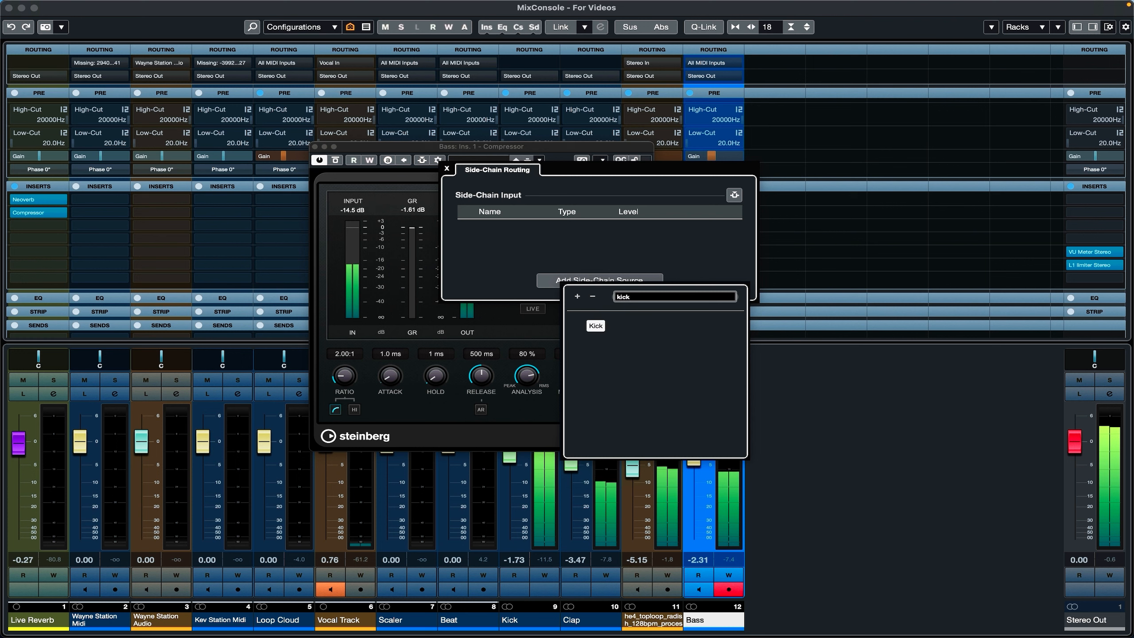
pyautogui.click(590, 326)
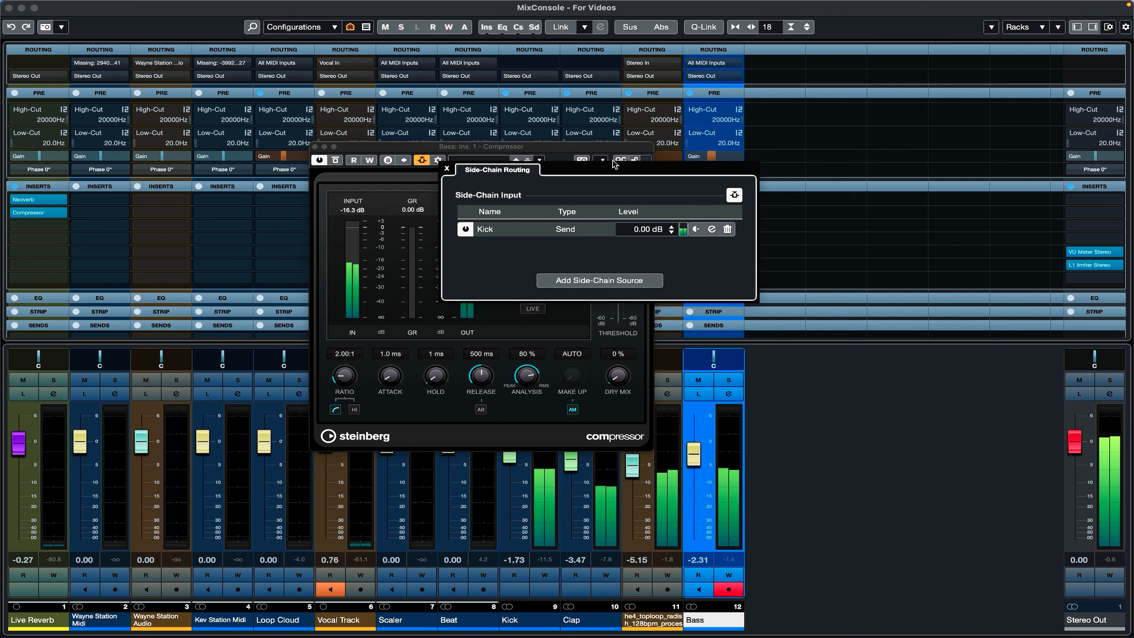
pyautogui.click(603, 149)
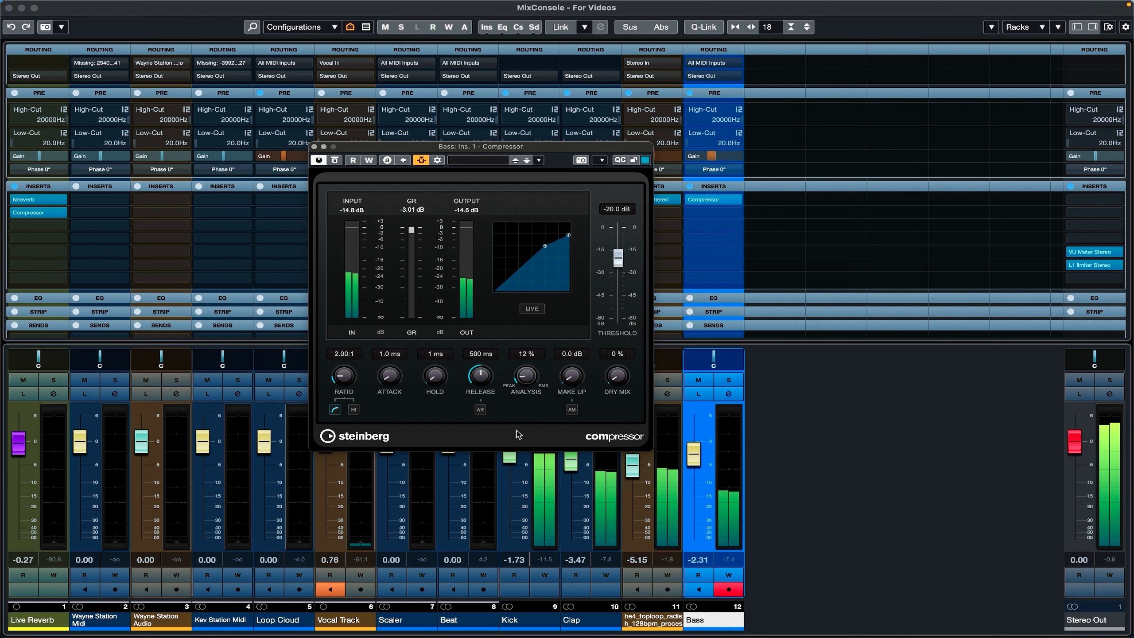
# Set the Bass compressor's attack to 0.1 ms, ratio to 2.87:1, threshold to -23.2 dB and analysis to 11 %
pyautogui.moveTo(390, 376); pyautogui.dragTo(389, 373)
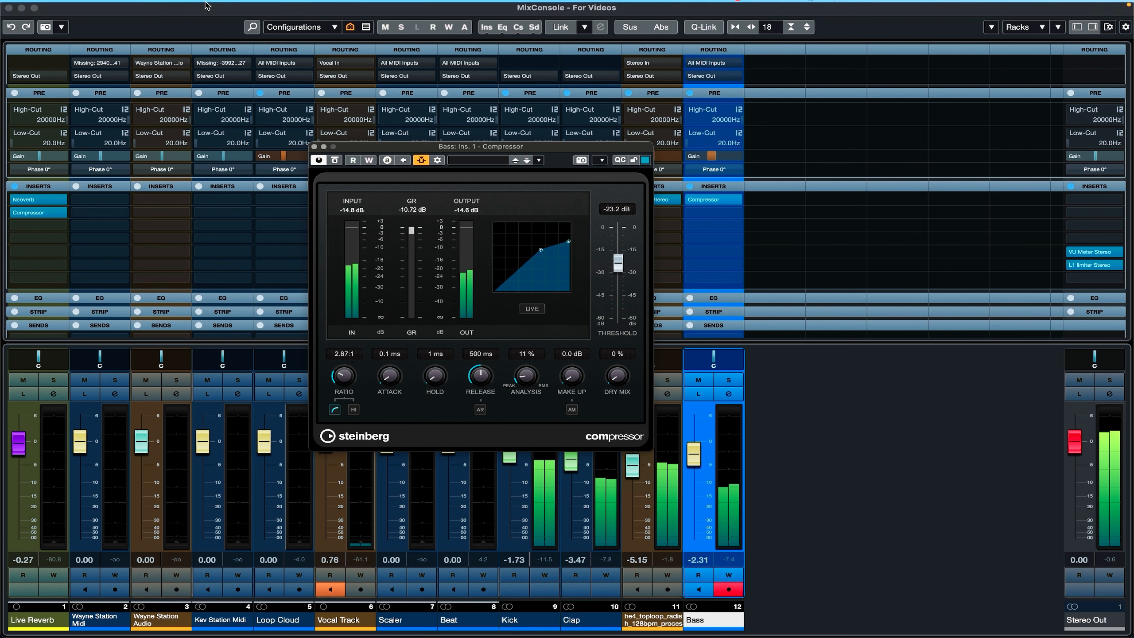
# Open the Studio Setup
pyautogui.click(184, 7)
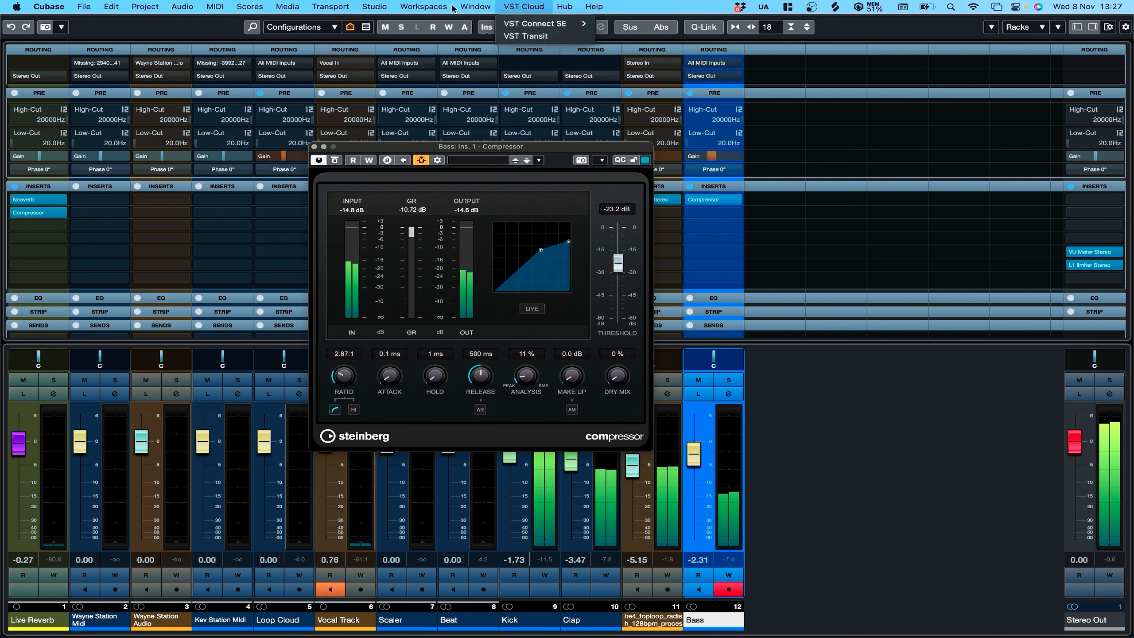
pyautogui.moveTo(373, 8)
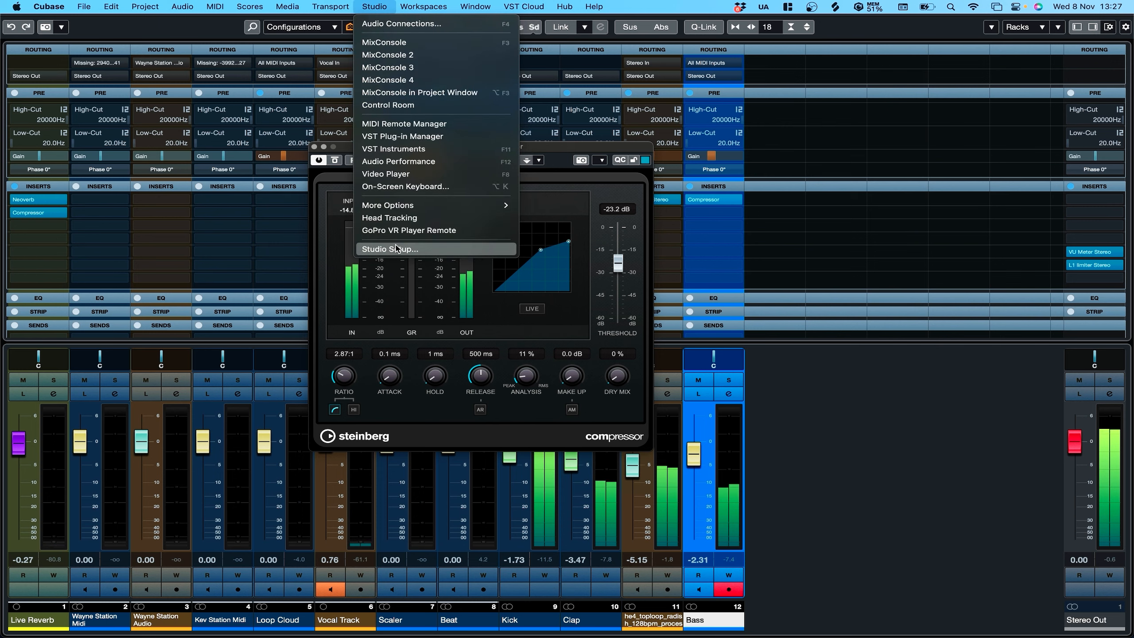